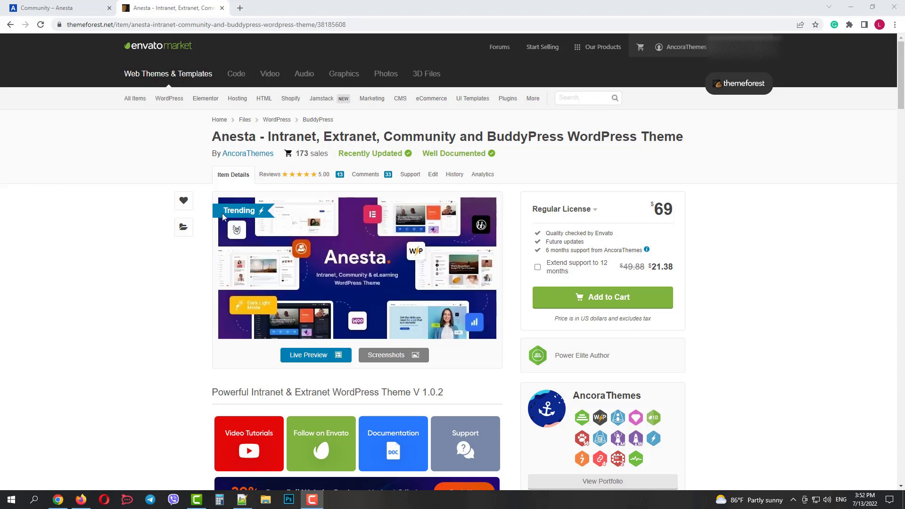
- Read through the customer reviews of the Anesta WordPress theme
click(309, 178)
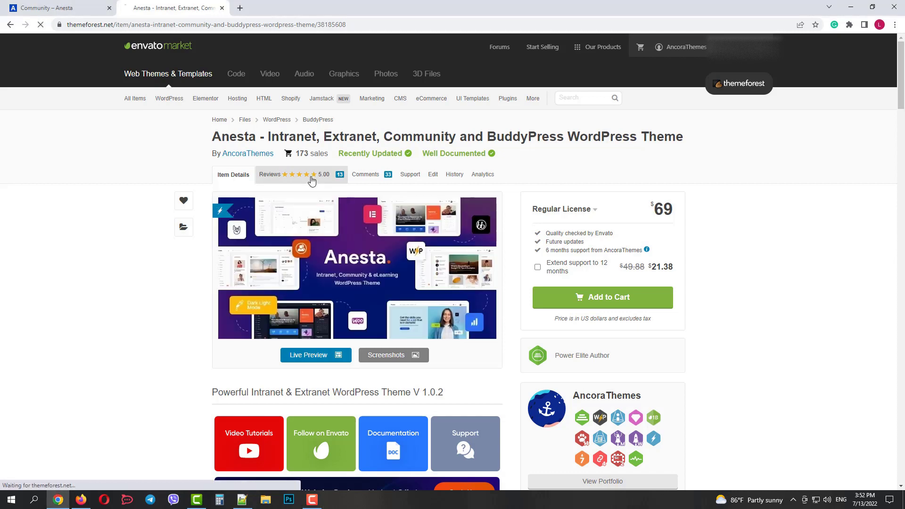
scroll(341, 258, down, 15)
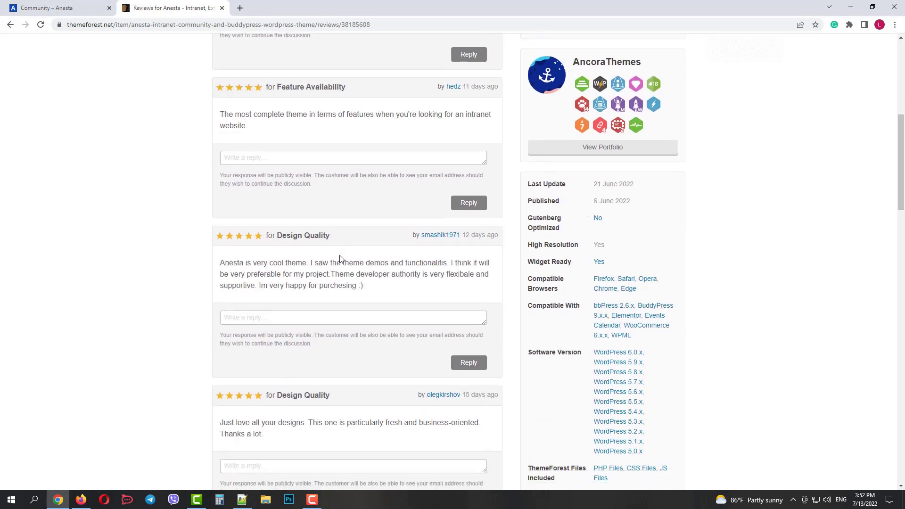
scroll(340, 258, up, 15)
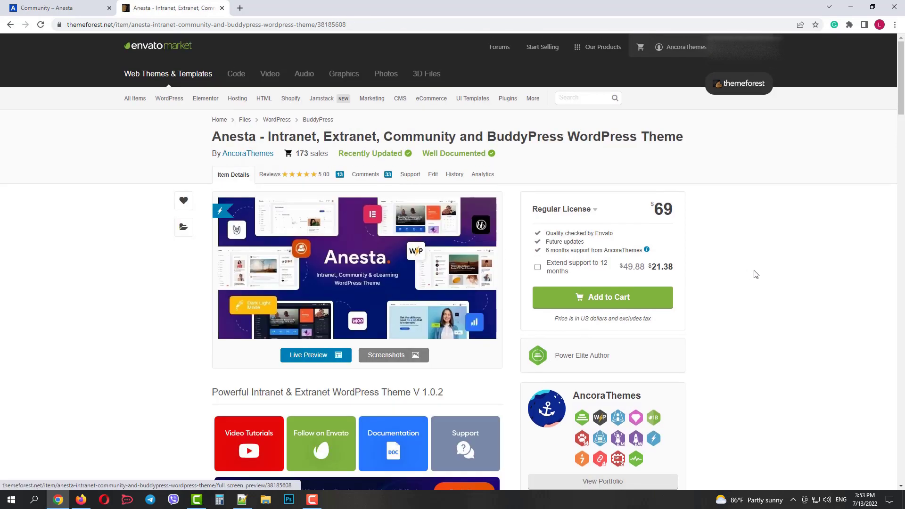
- Open the Anesta theme's live preview and examine its introduction and the list of suitable website types
scroll(754, 274, down, 1)
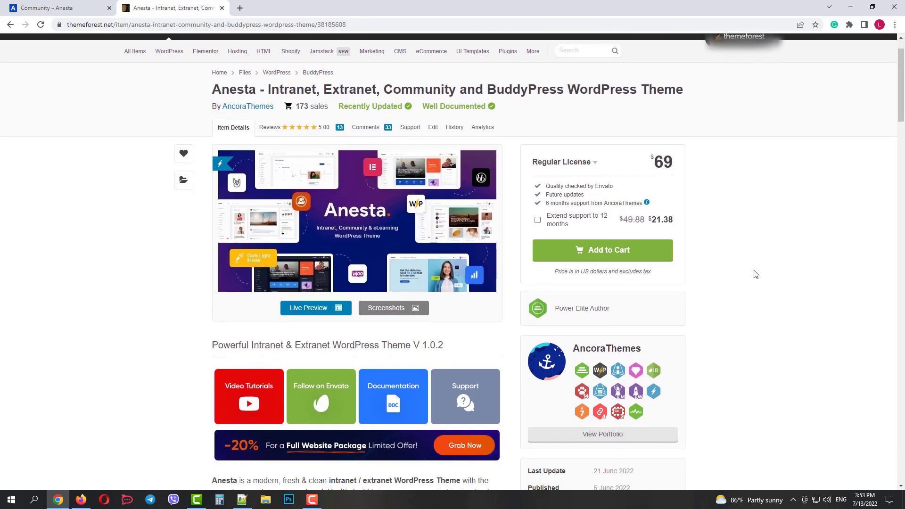
click(344, 220)
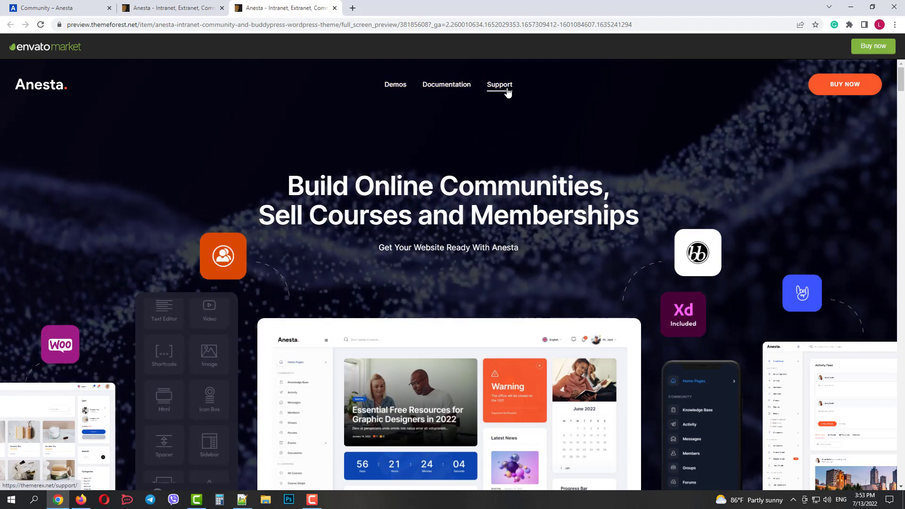
scroll(502, 284, down, 5)
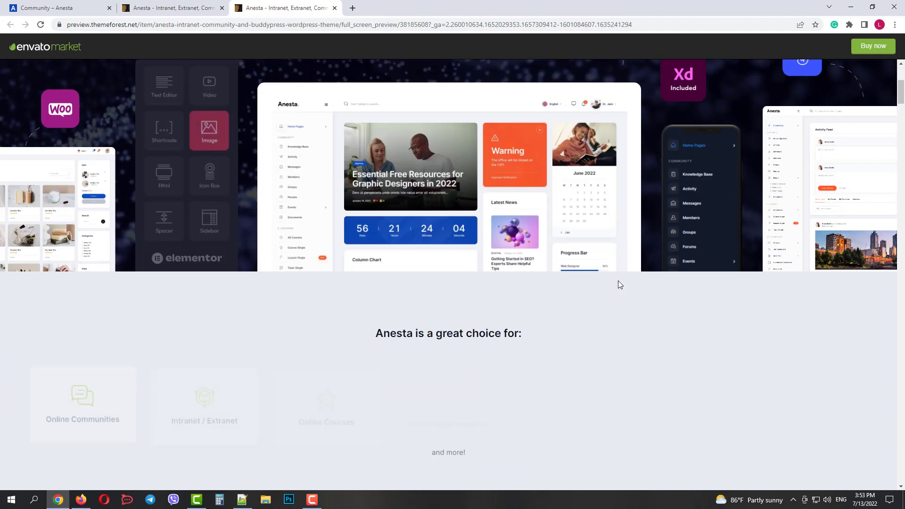
scroll(620, 285, down, 4)
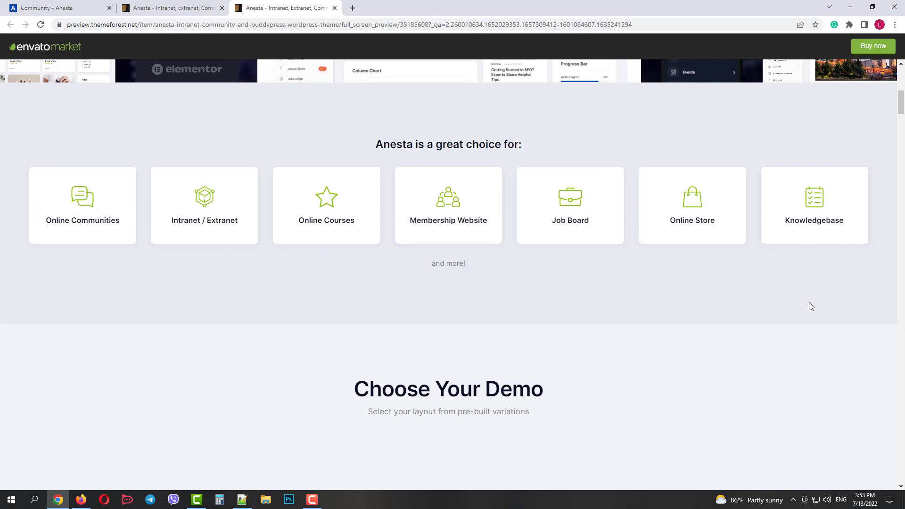
- Open the Extranet demo in a new tab from the preview's pre-built demo layouts
scroll(809, 302, down, 5)
scroll(827, 280, down, 3)
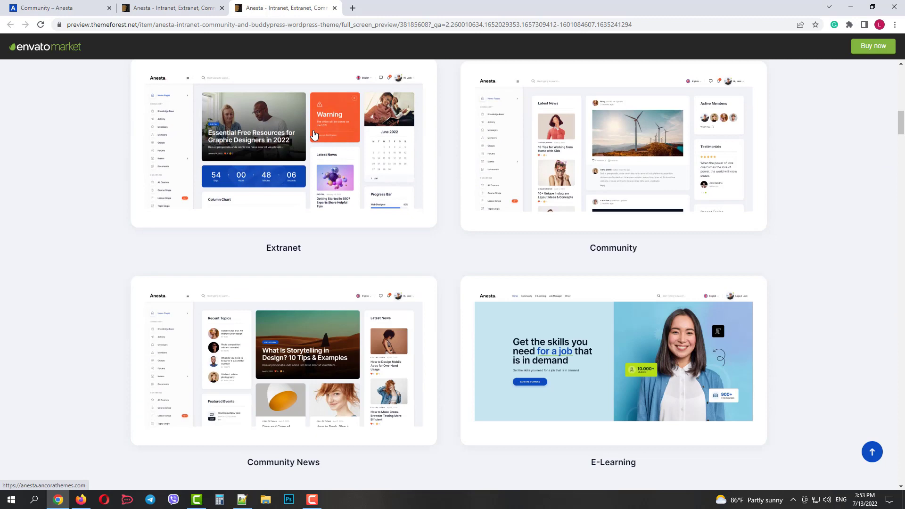
scroll(358, 220, down, 7)
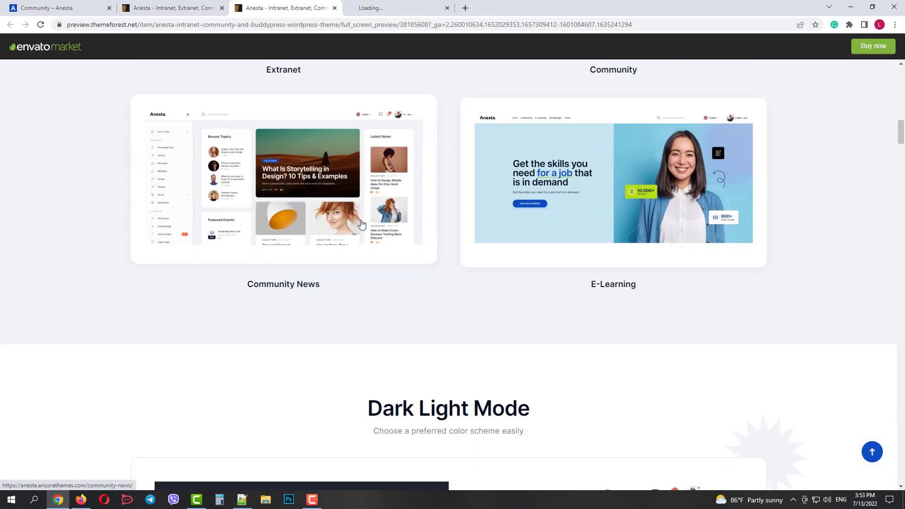
- Examine the live preview's color schemes, theme features, BuddyPress and bbPress pages, and Elementor Page Builder section
scroll(726, 239, down, 4)
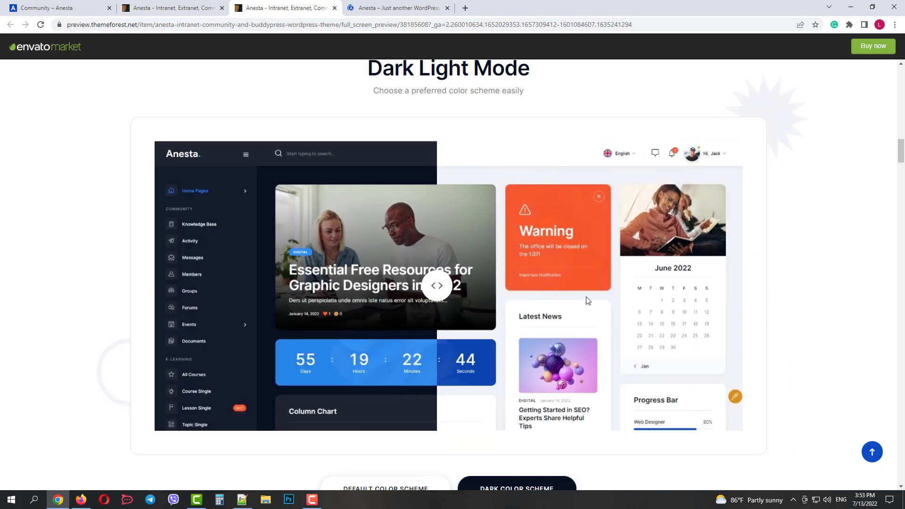
scroll(587, 298, down, 5)
scroll(580, 295, down, 6)
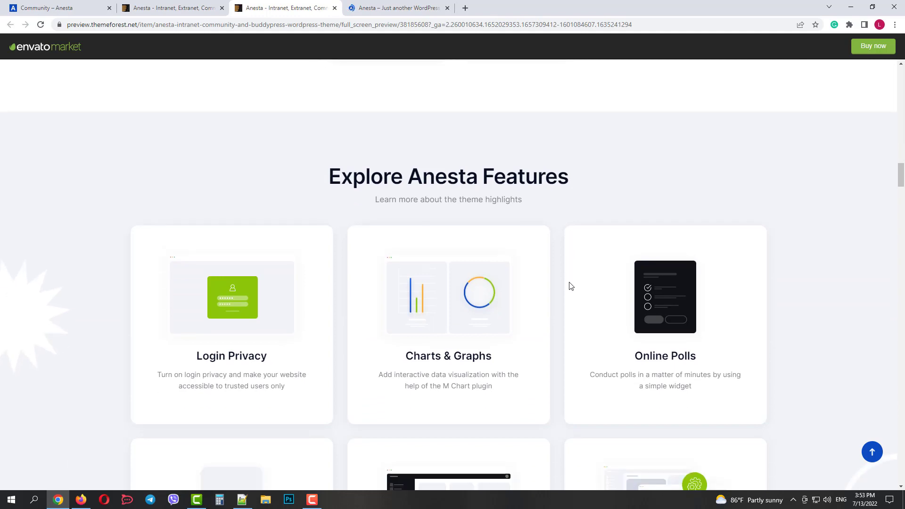
scroll(613, 298, down, 6)
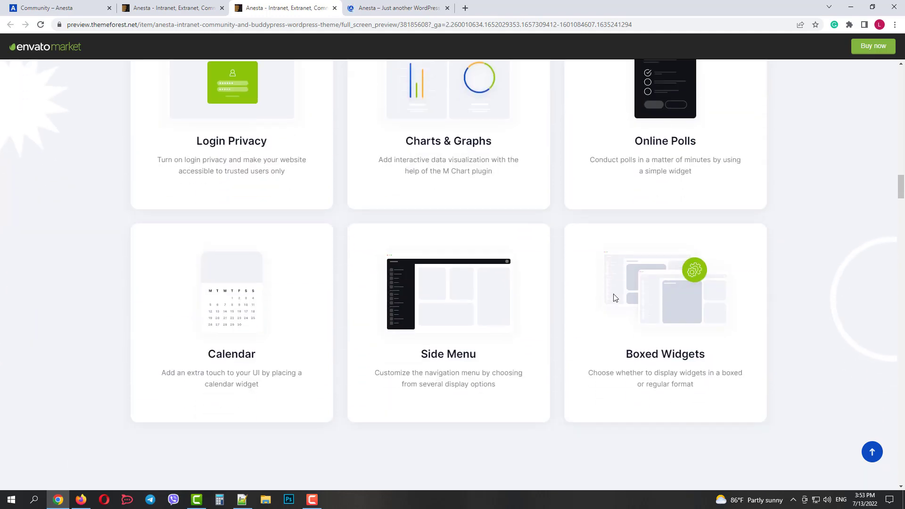
scroll(591, 289, down, 5)
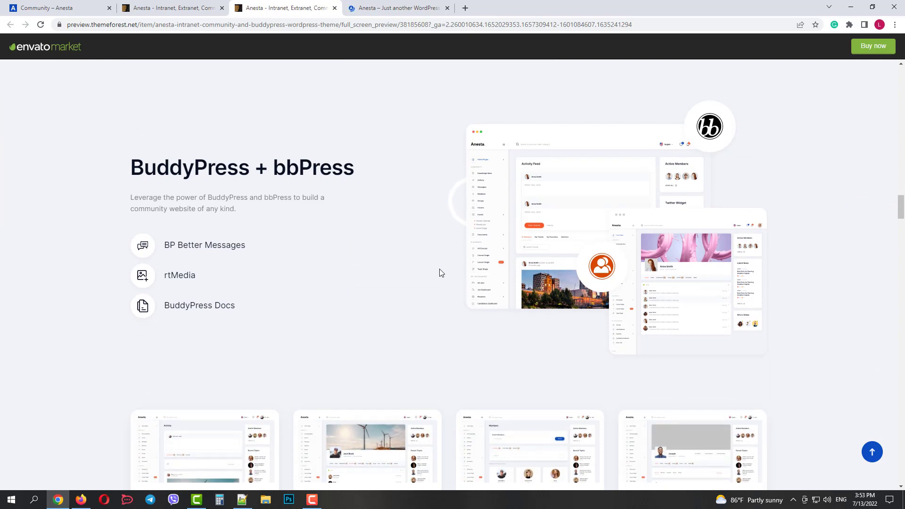
scroll(440, 271, down, 5)
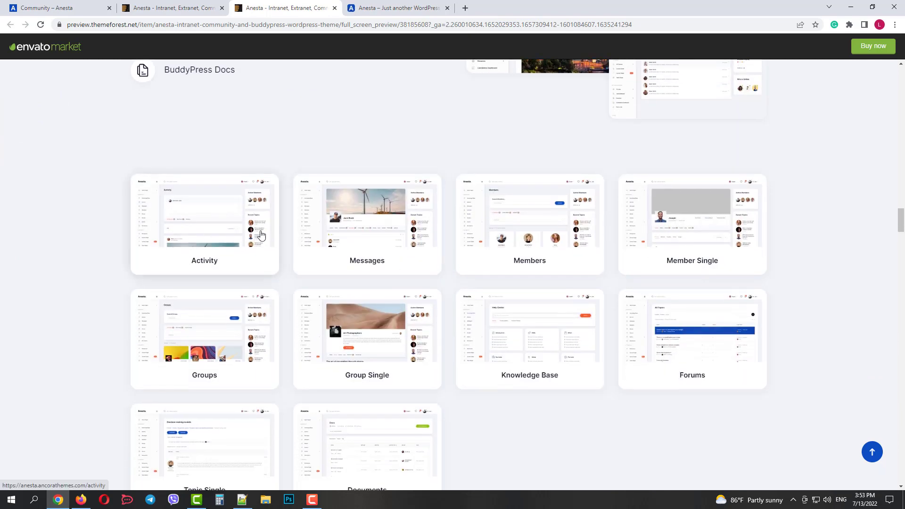
scroll(598, 246, down, 2)
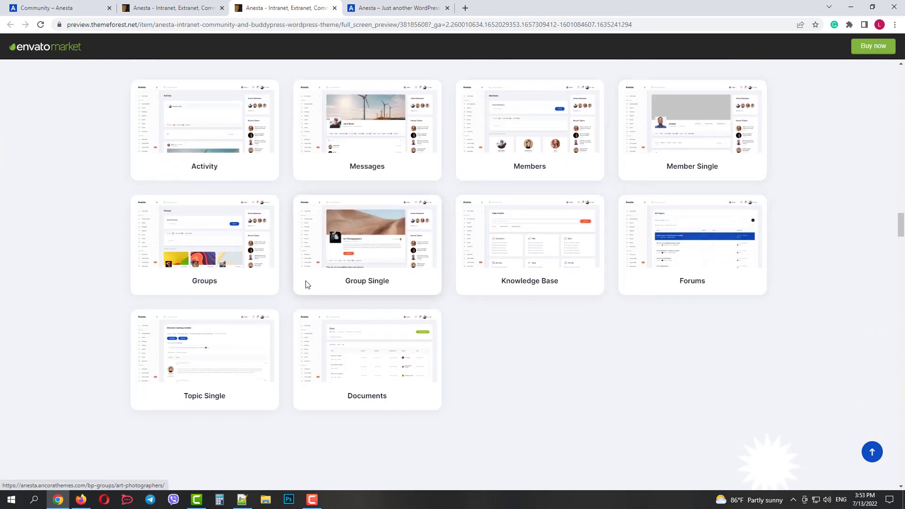
scroll(634, 355, down, 7)
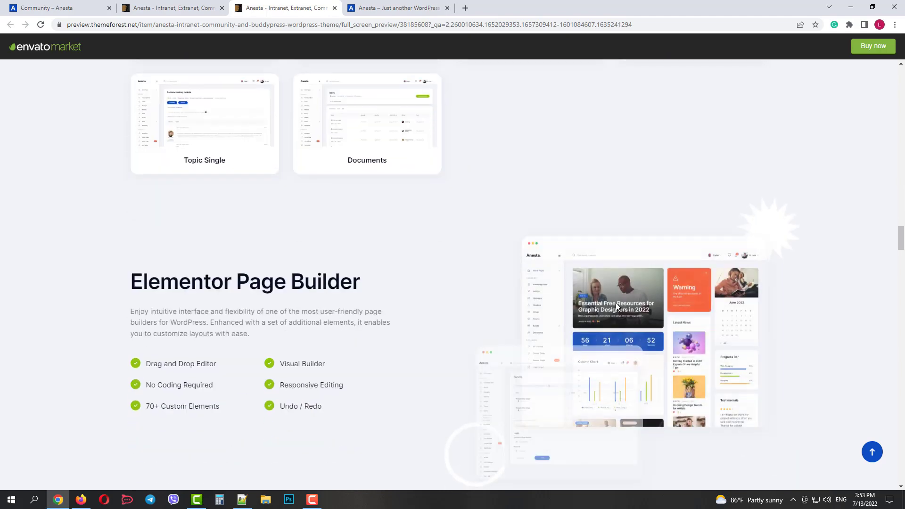
- Examine the customer benefits, ready-made elements, supported plugins and powerful integrations in the live preview
scroll(614, 304, down, 8)
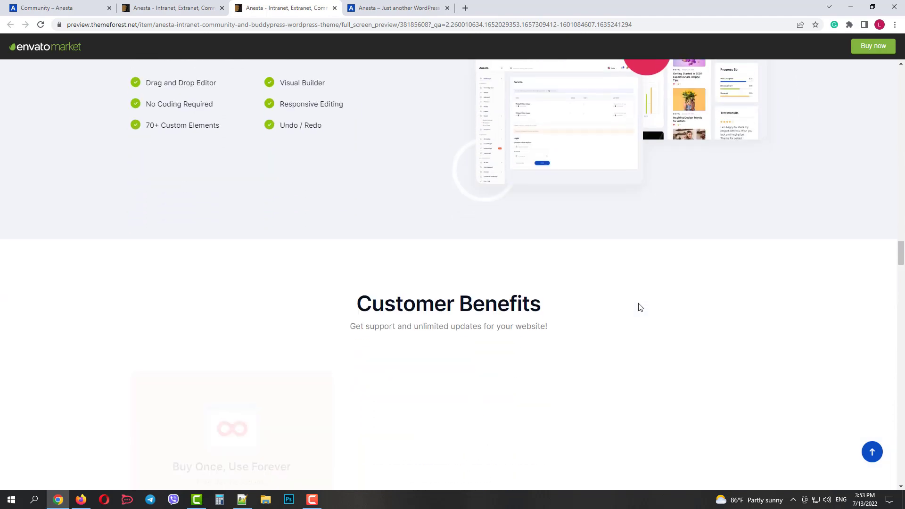
scroll(640, 308, down, 7)
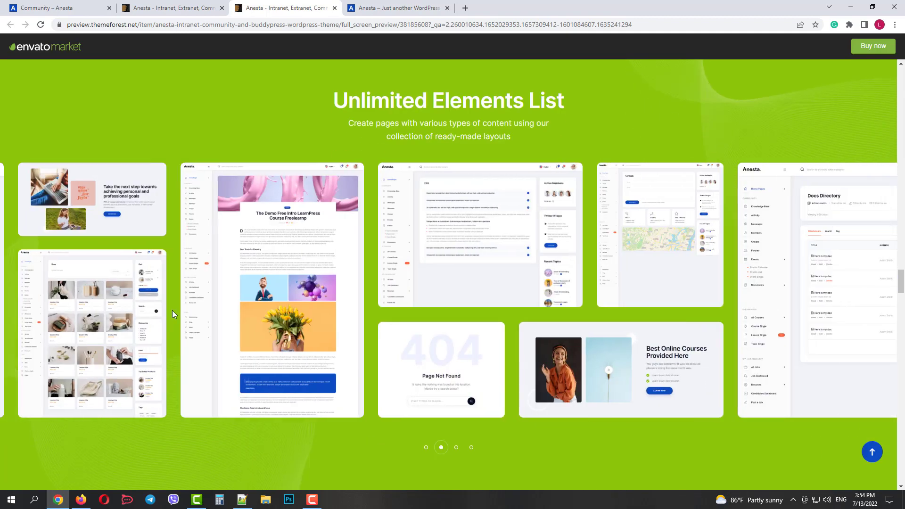
scroll(551, 295, down, 10)
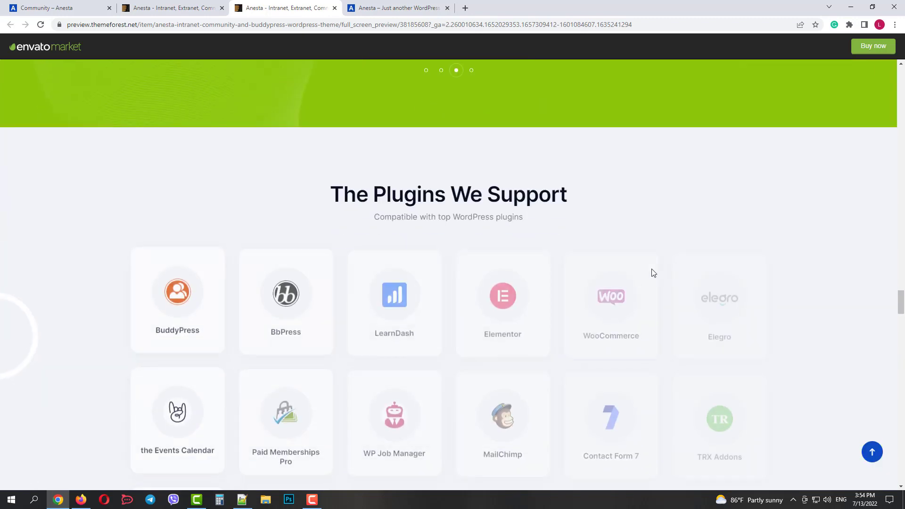
scroll(682, 266, down, 1)
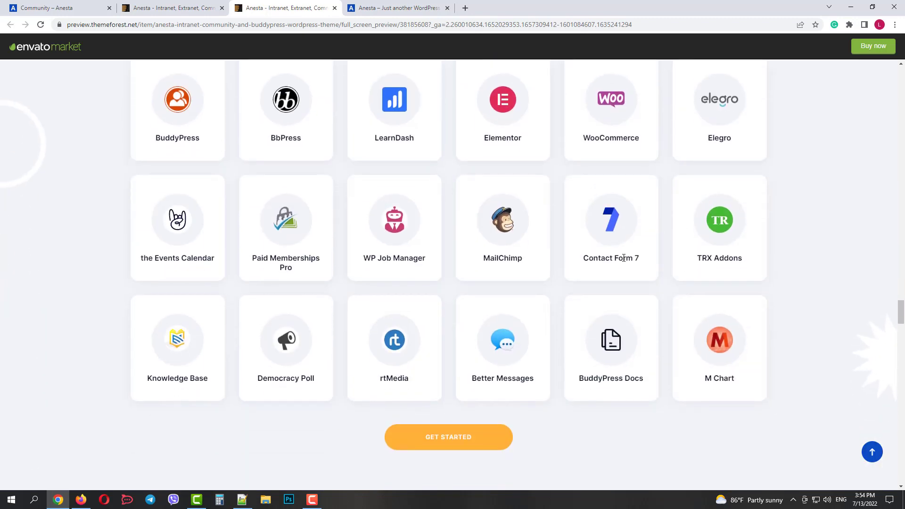
scroll(800, 334, down, 10)
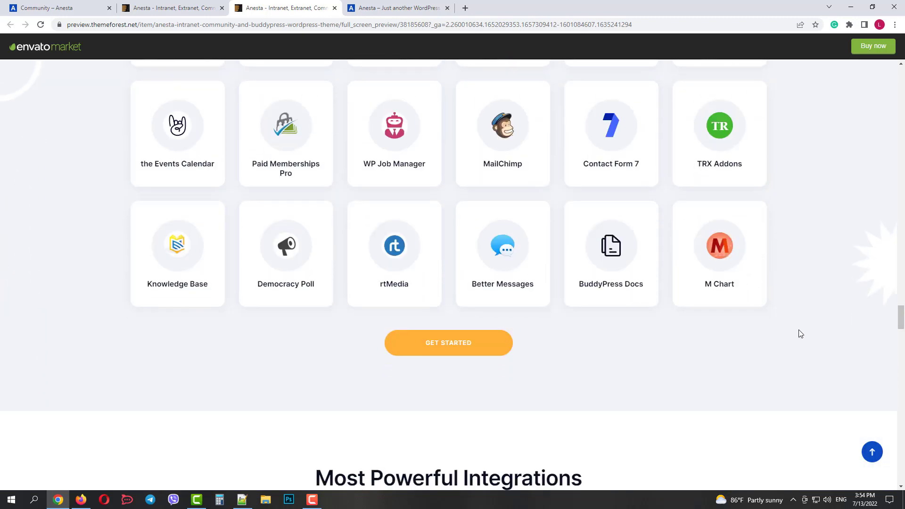
scroll(800, 334, down, 6)
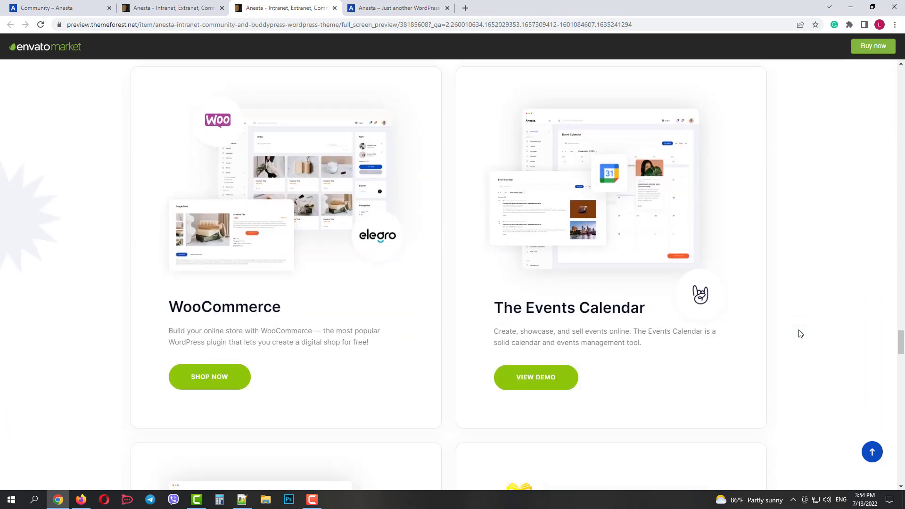
- Examine the LearnDash, WP Job Manager, design options and remaining feature sections, and return to the start of the preview page
scroll(800, 334, down, 8)
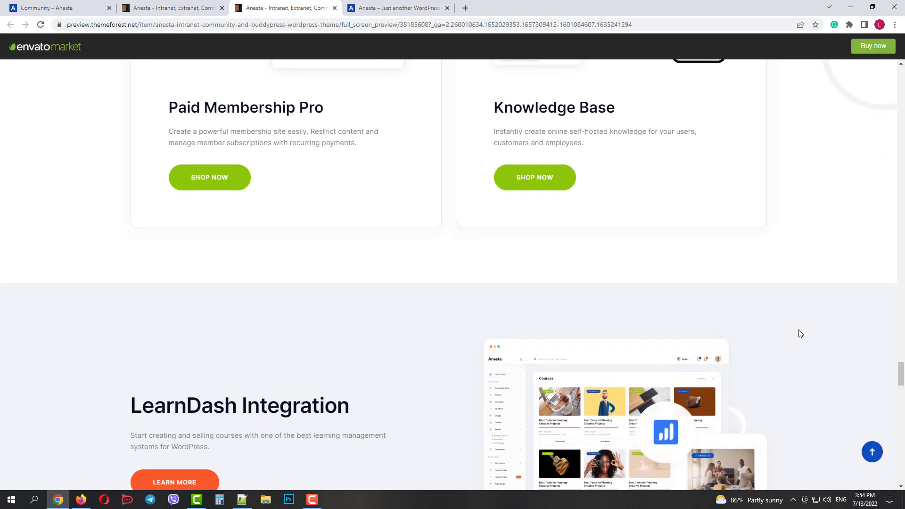
scroll(800, 334, down, 8)
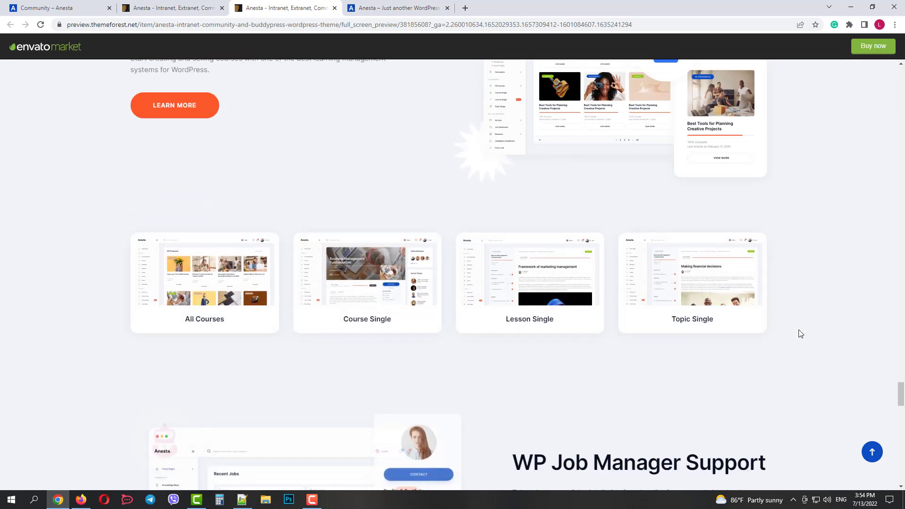
scroll(801, 334, down, 5)
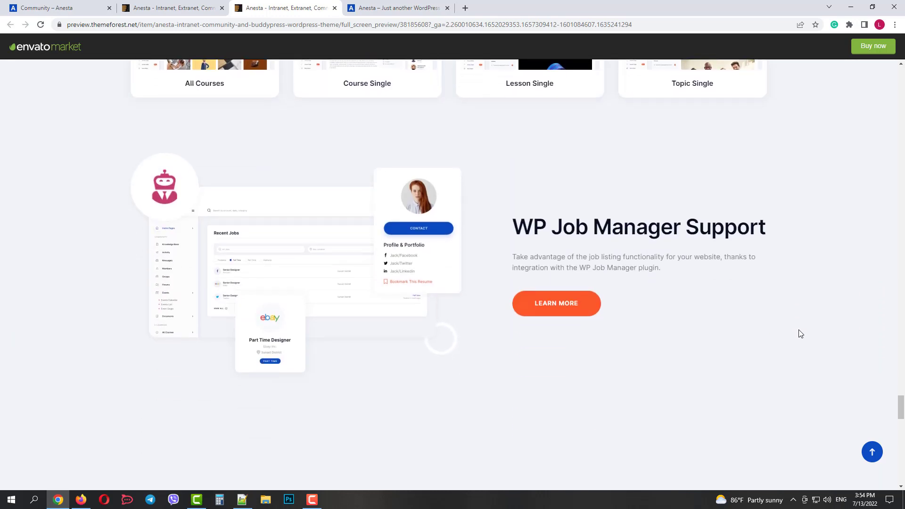
scroll(801, 333, down, 4)
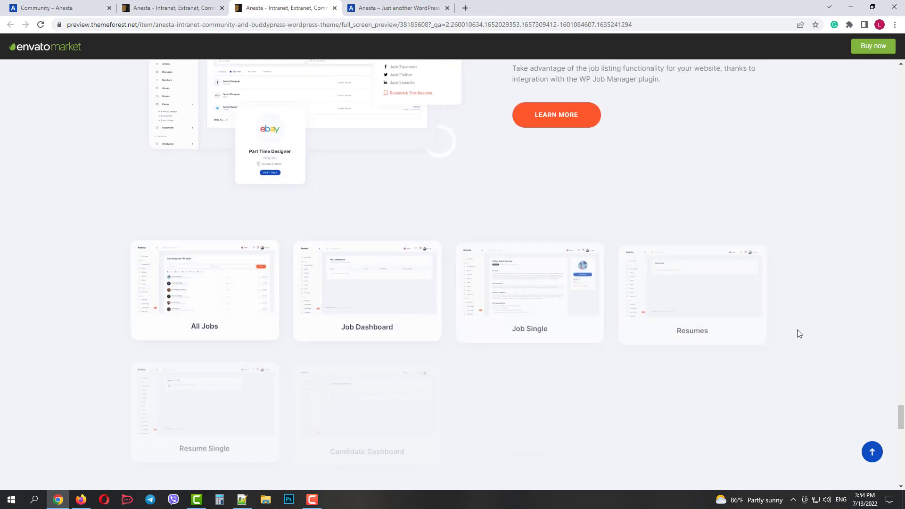
scroll(797, 352, down, 8)
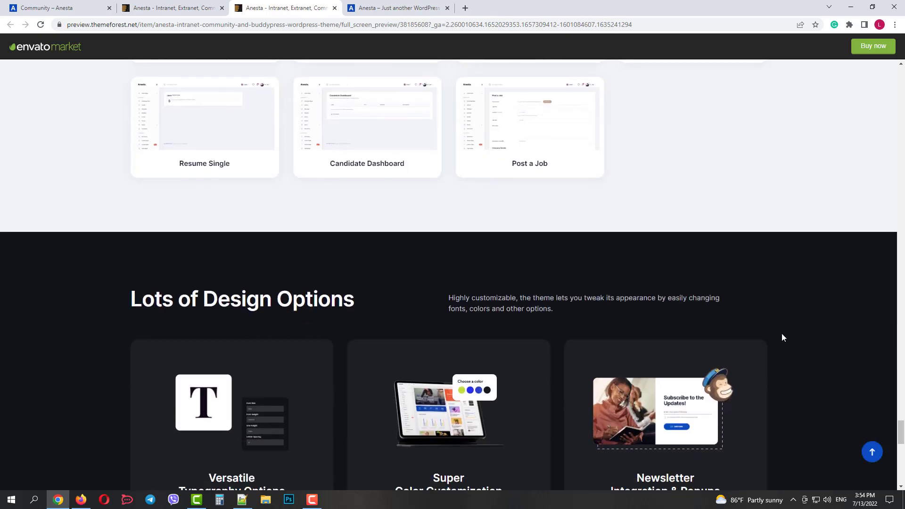
scroll(780, 334, down, 9)
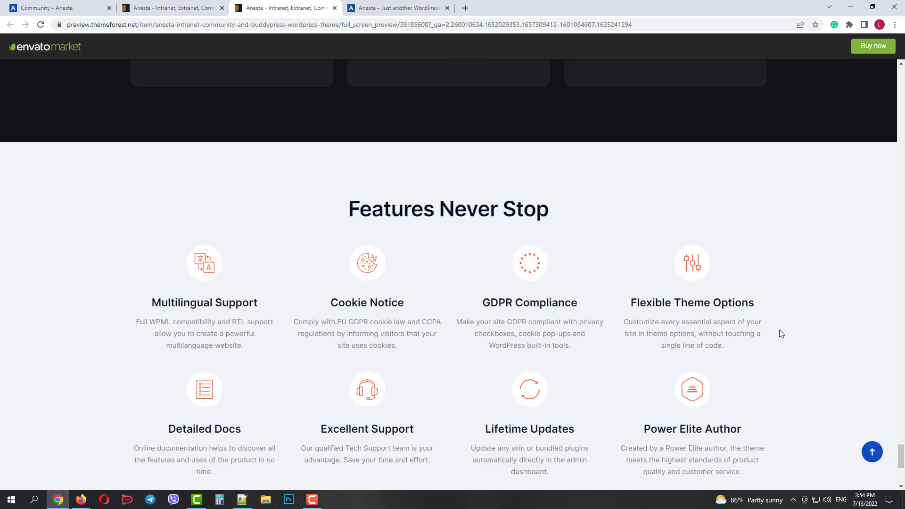
click(872, 453)
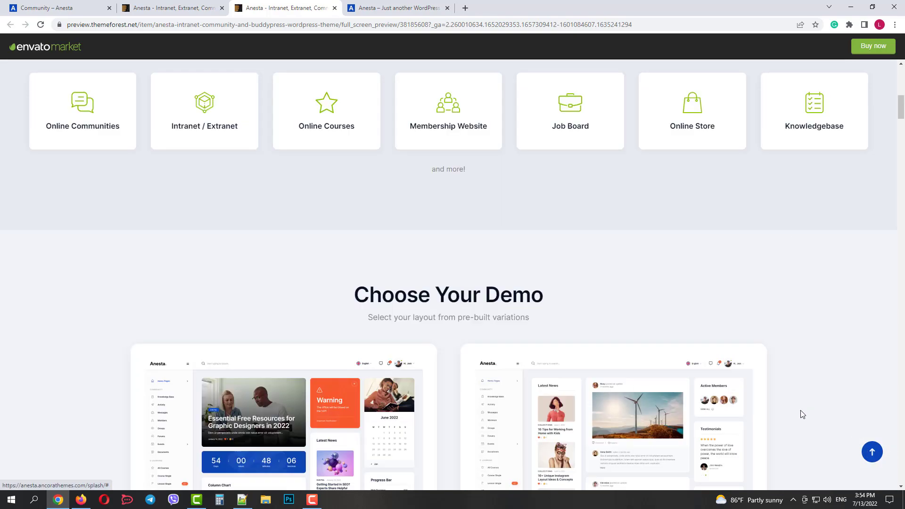
- Close the theme preview to show the Extranet demo, and collapse and re-expand its side menu
key(ctrl+w)
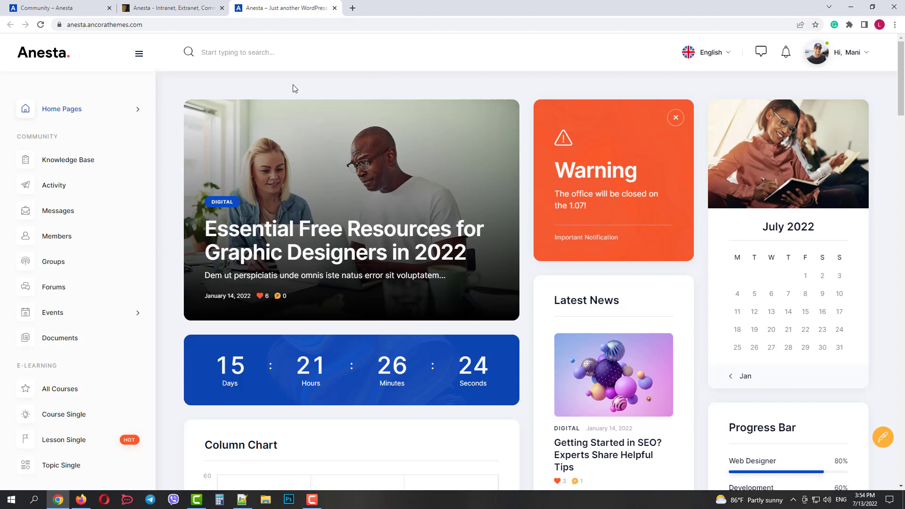
click(140, 55)
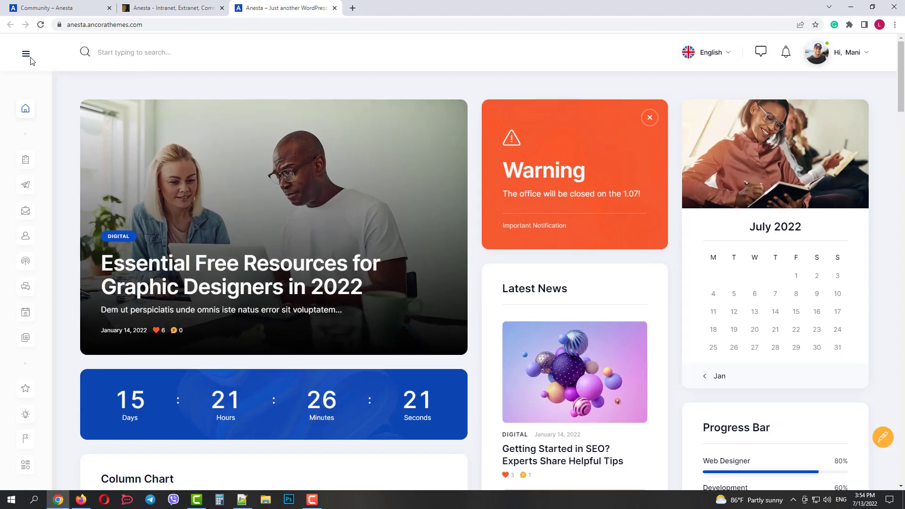
click(24, 58)
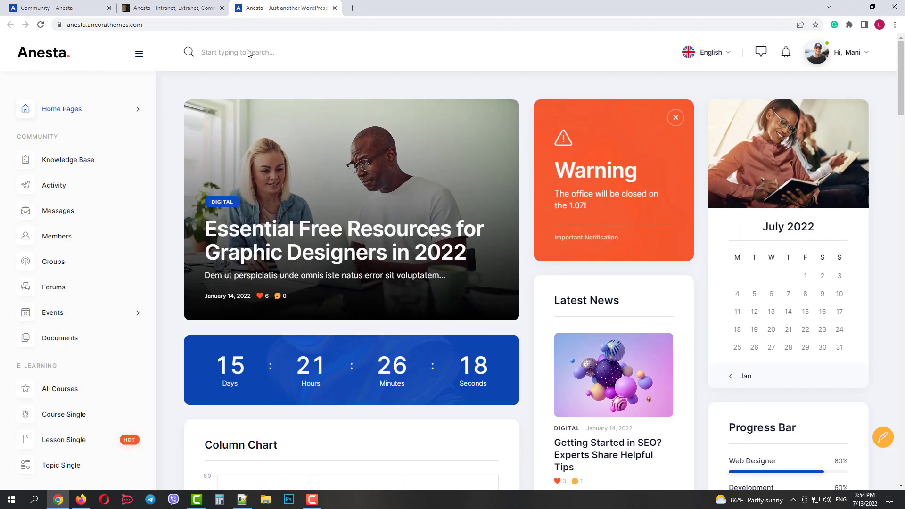
- Check the search field and the language selector in the Extranet demo's header
click(248, 52)
mouse_move(716, 58)
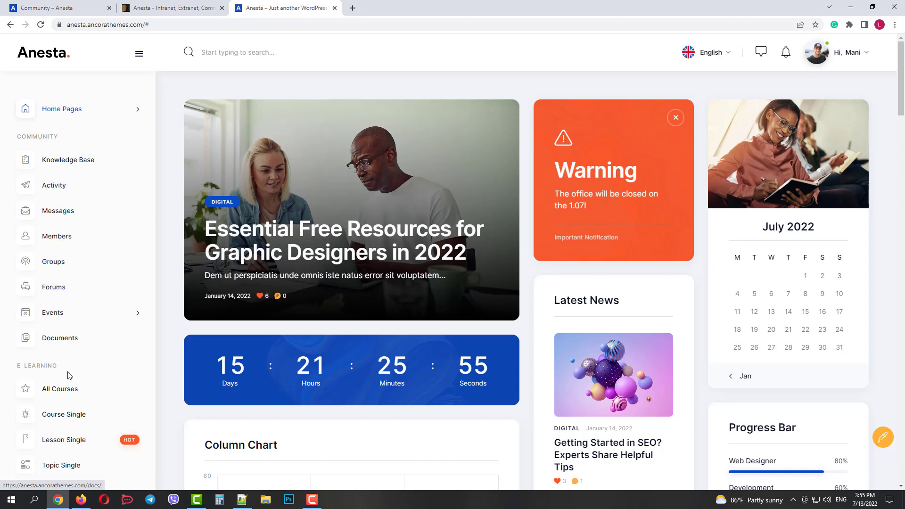
- Examine the remaining side menu entries and the Extranet home page's widgets down to All Courses, and return to the page start
scroll(68, 375, down, 7)
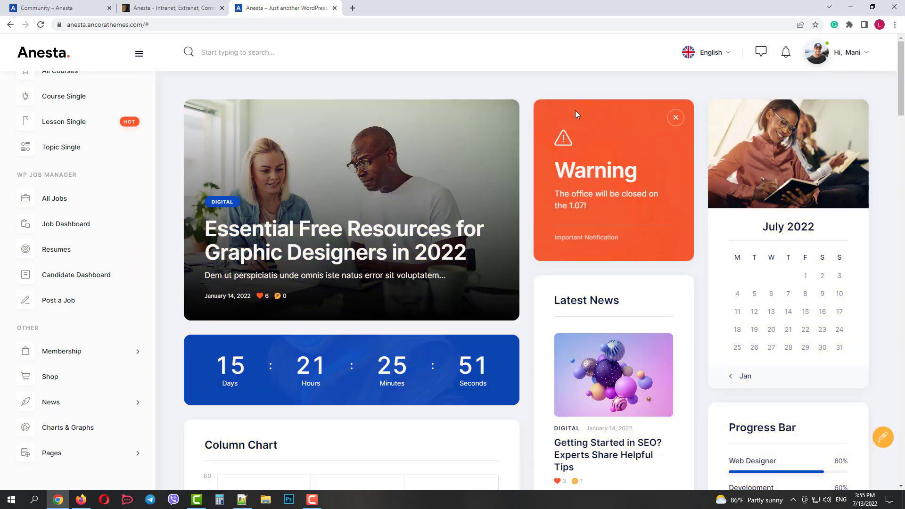
scroll(574, 111, down, 4)
scroll(556, 165, down, 10)
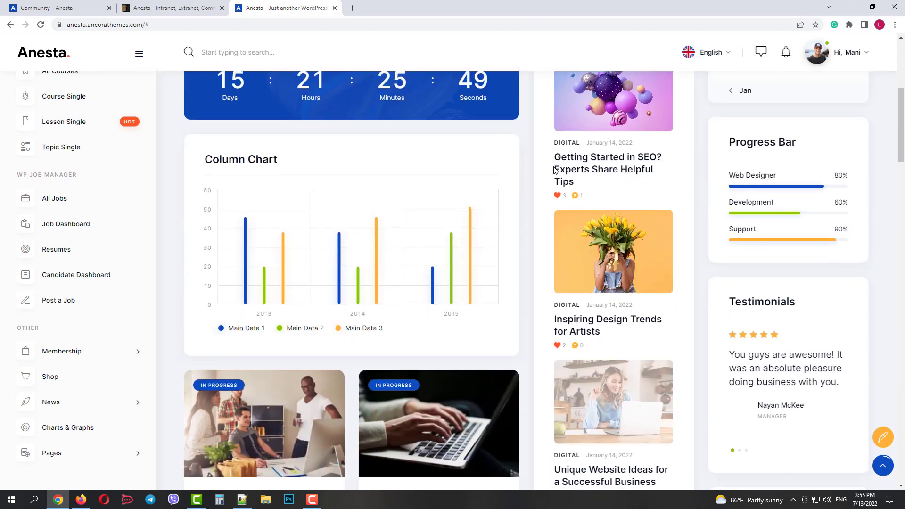
scroll(549, 178, down, 10)
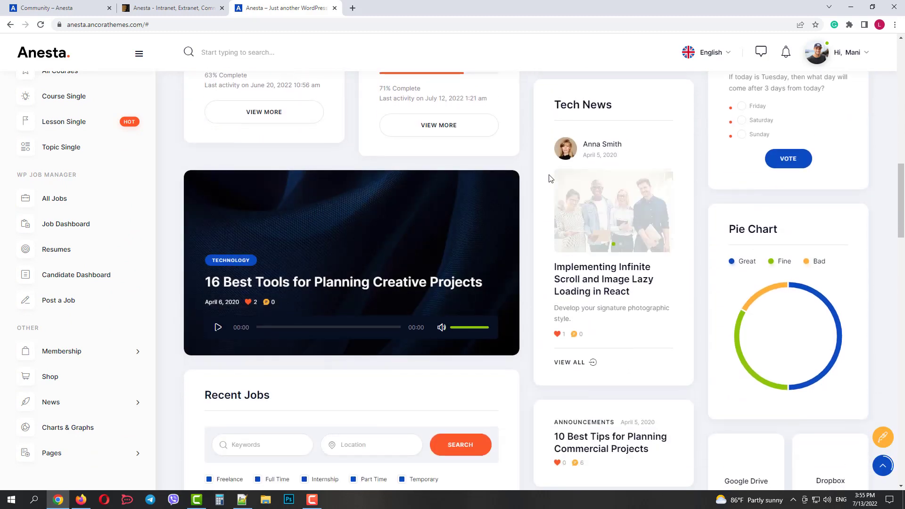
scroll(548, 186, down, 10)
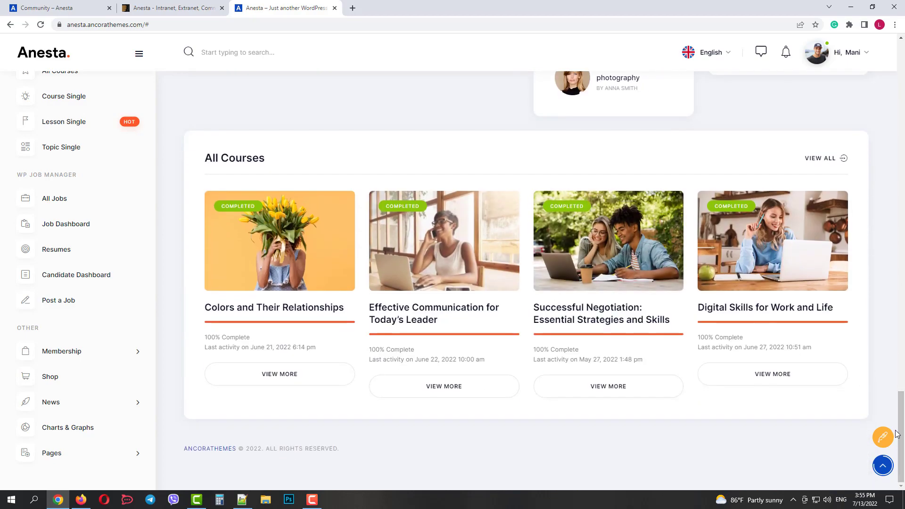
drag(902, 437, 901, 73)
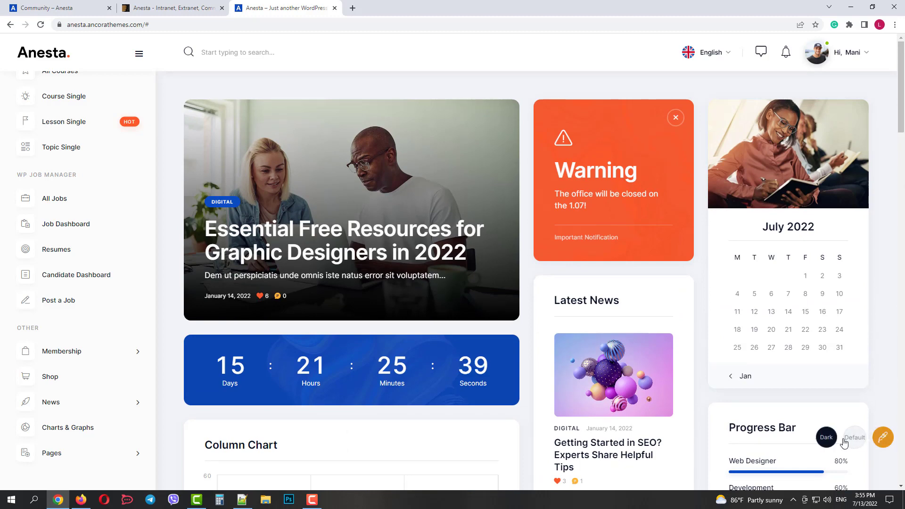
- Preview the demo site in the Dark color scheme and restore the Default scheme
click(826, 438)
click(852, 439)
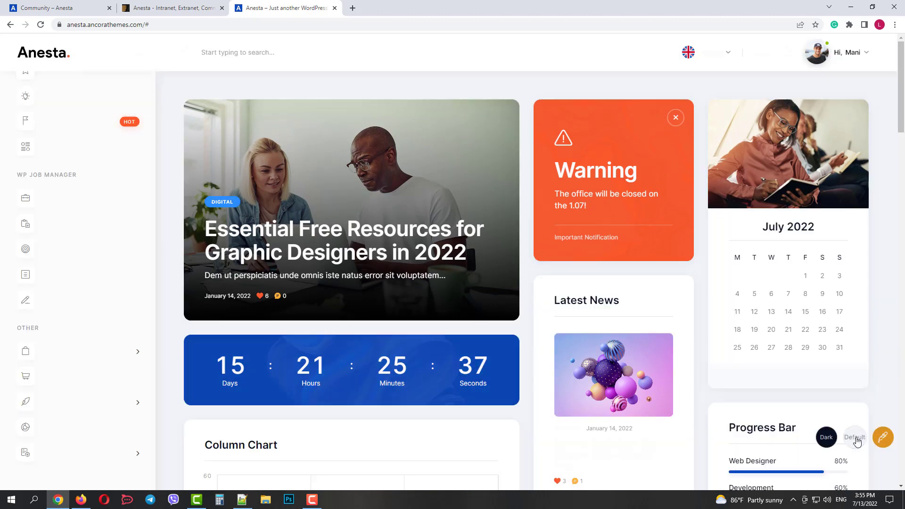
scroll(873, 406, down, 2)
scroll(873, 406, up, 2)
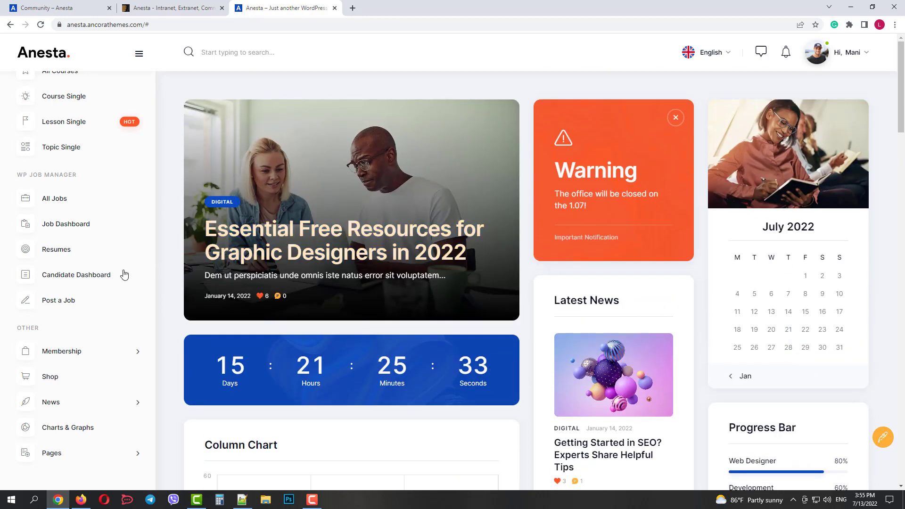
- Open the Community home page and examine its activity feed, news, events and groups widgets
scroll(125, 274, up, 5)
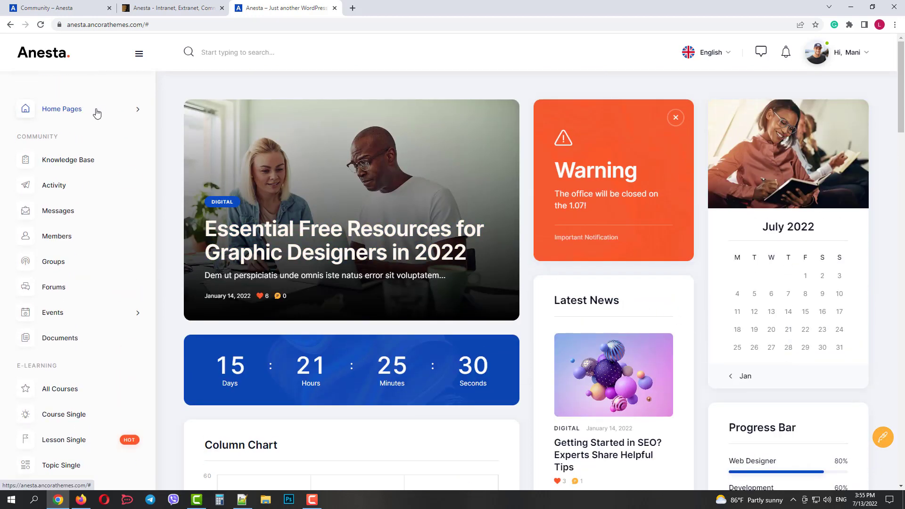
click(97, 113)
click(56, 147)
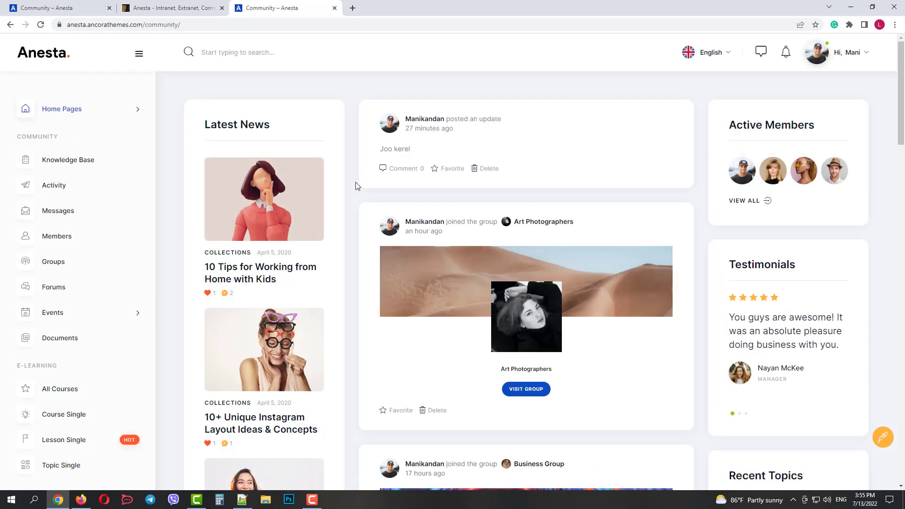
scroll(356, 184, down, 8)
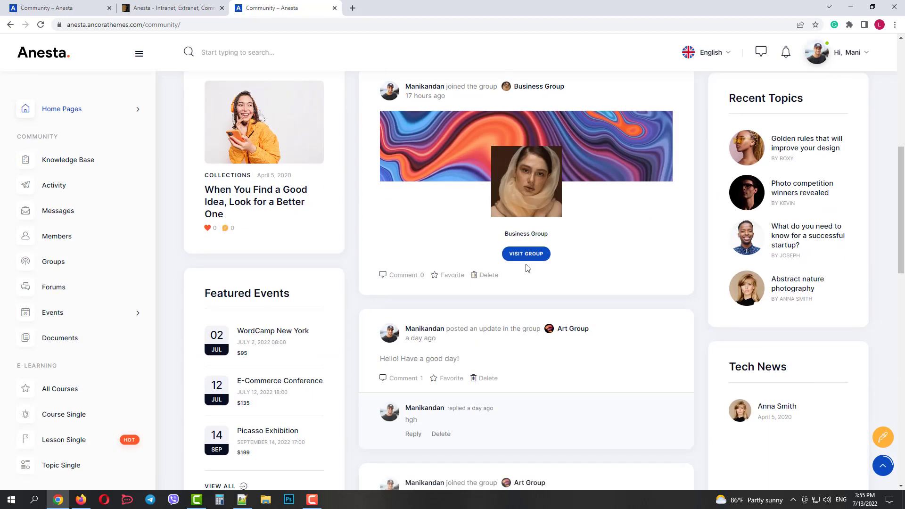
scroll(527, 268, down, 15)
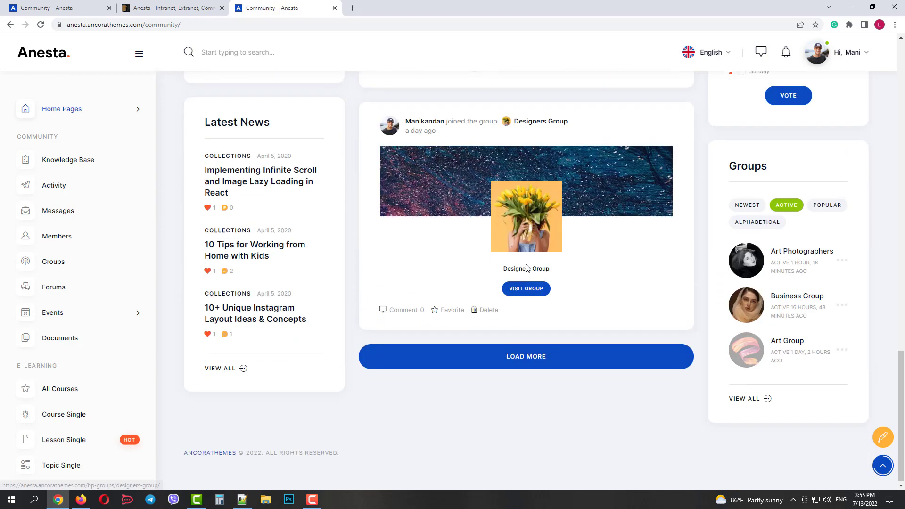
scroll(527, 268, up, 10)
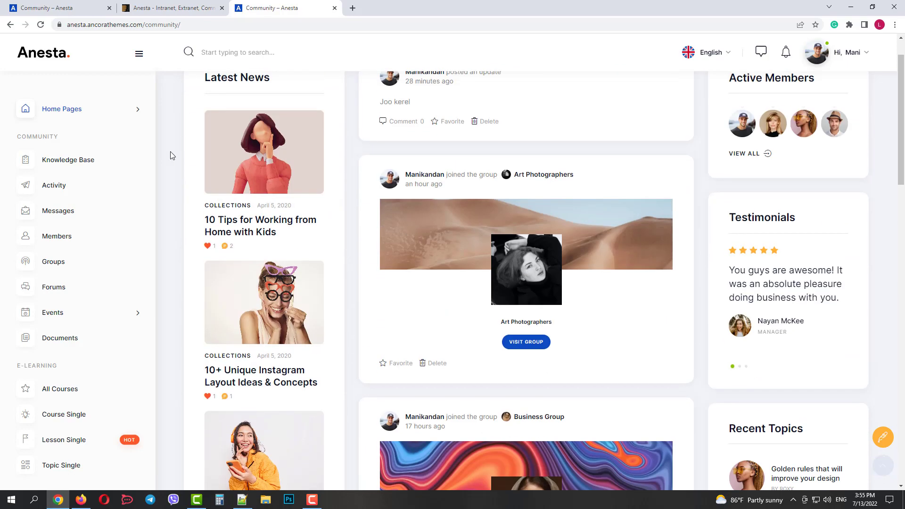
- Open the Community News home page and examine its article cards, featured events and team members
click(102, 109)
click(74, 157)
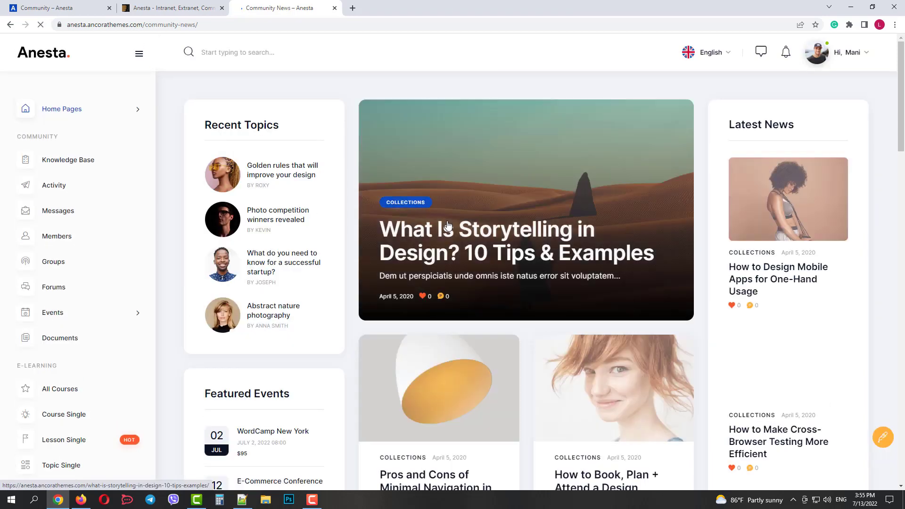
scroll(504, 262, down, 8)
scroll(504, 259, up, 7)
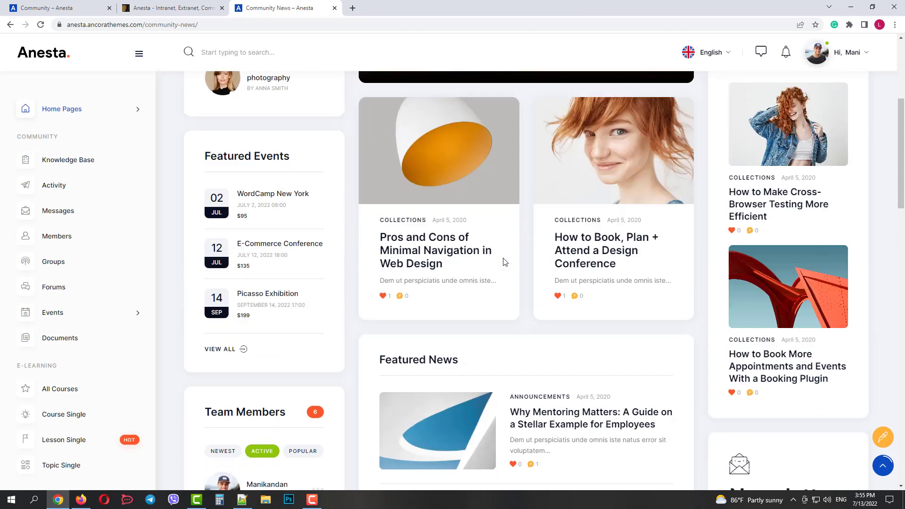
scroll(449, 250, up, 1)
- Open the E-Learning home page, examine its course sections and footer, and return to the page start
click(78, 112)
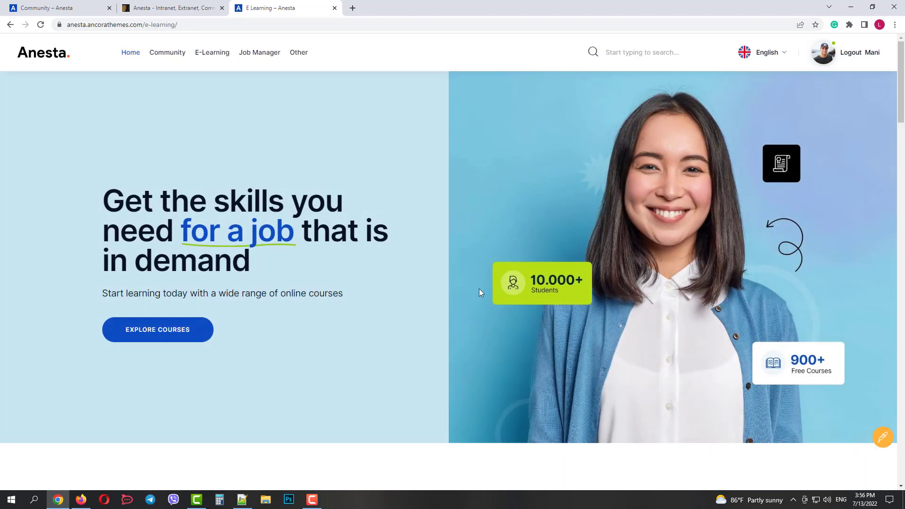
scroll(480, 289, down, 6)
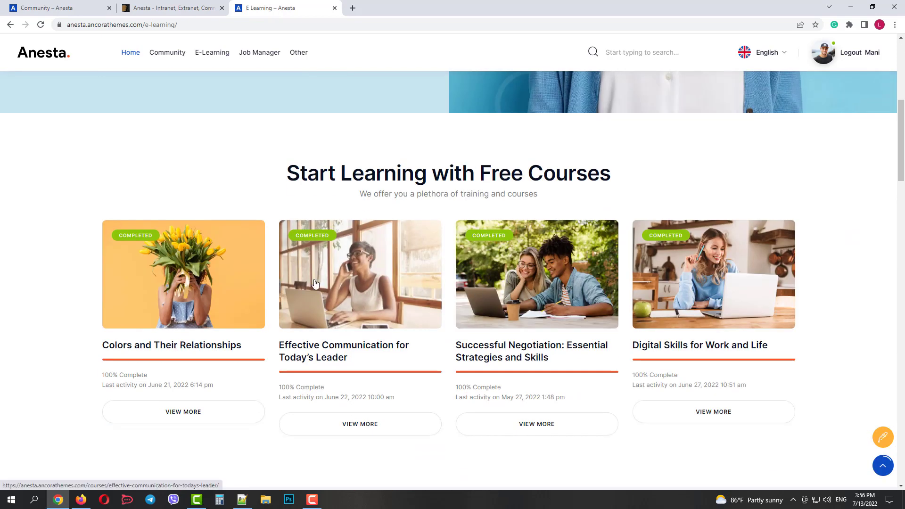
scroll(687, 303, down, 13)
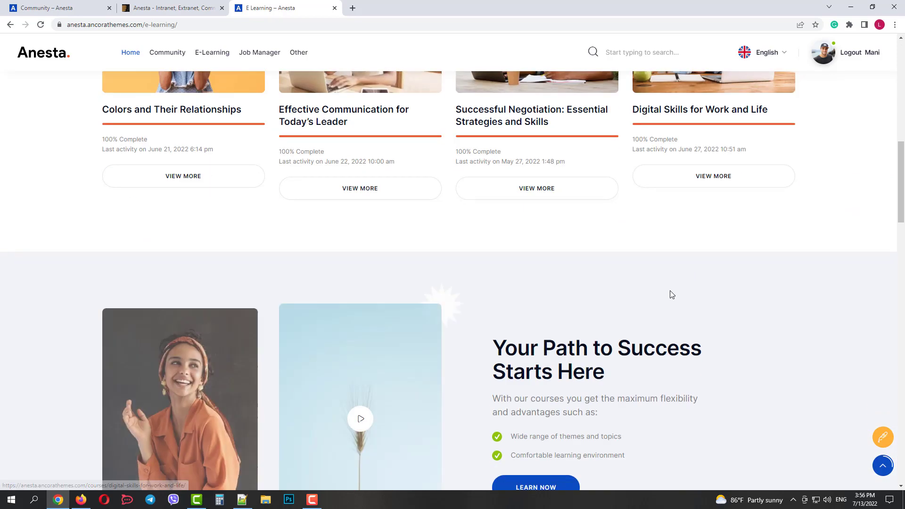
scroll(655, 275, down, 3)
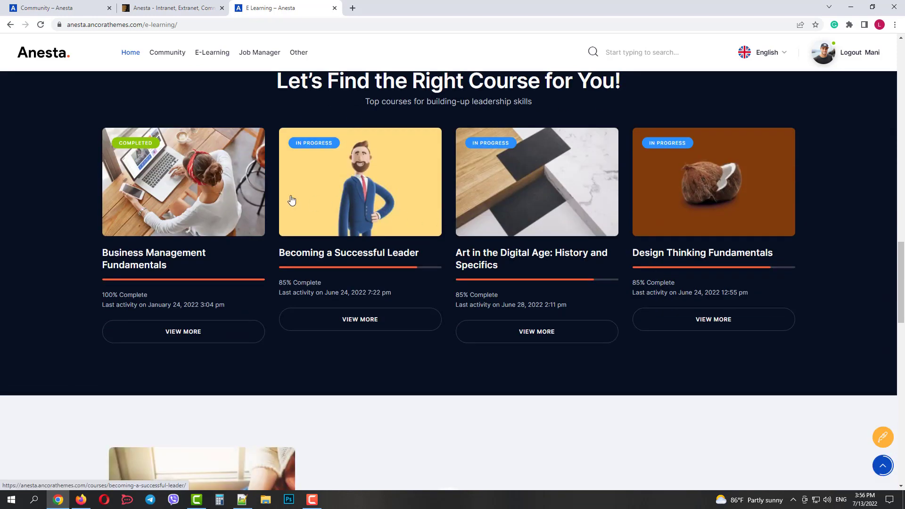
scroll(216, 224, down, 10)
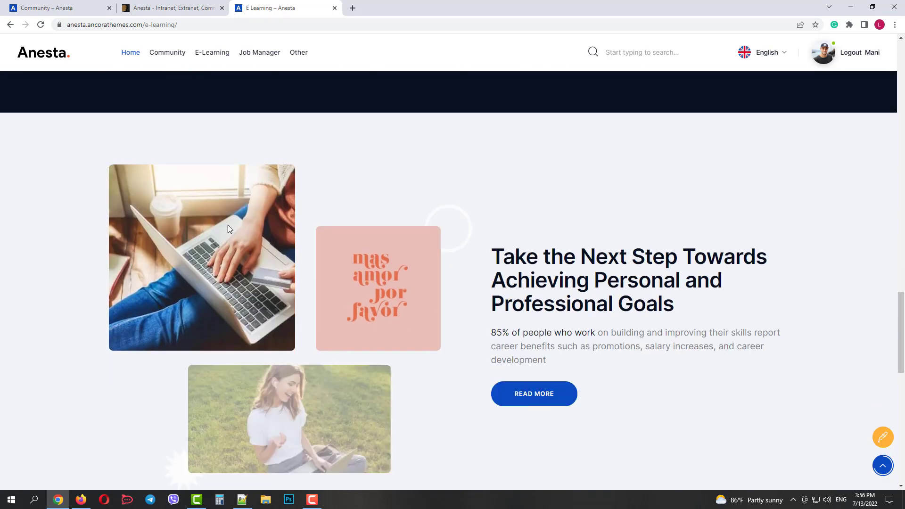
scroll(229, 230, down, 7)
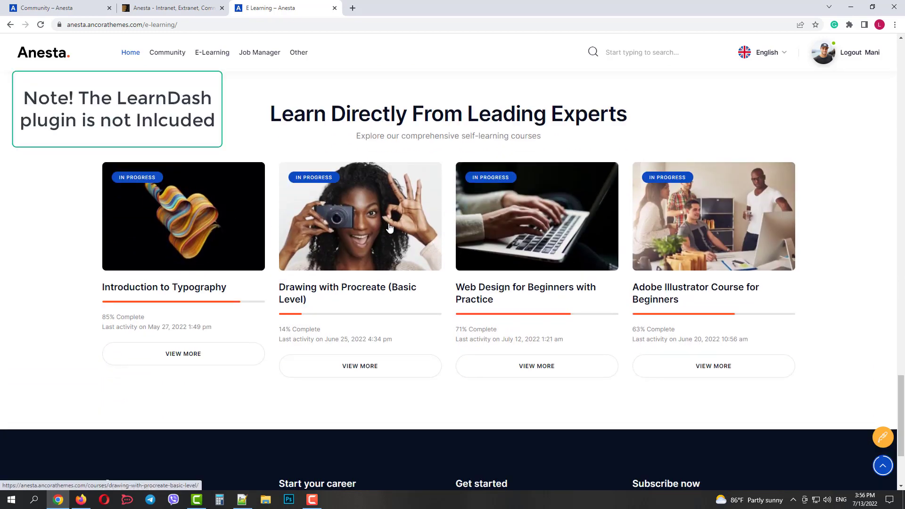
scroll(701, 239, down, 3)
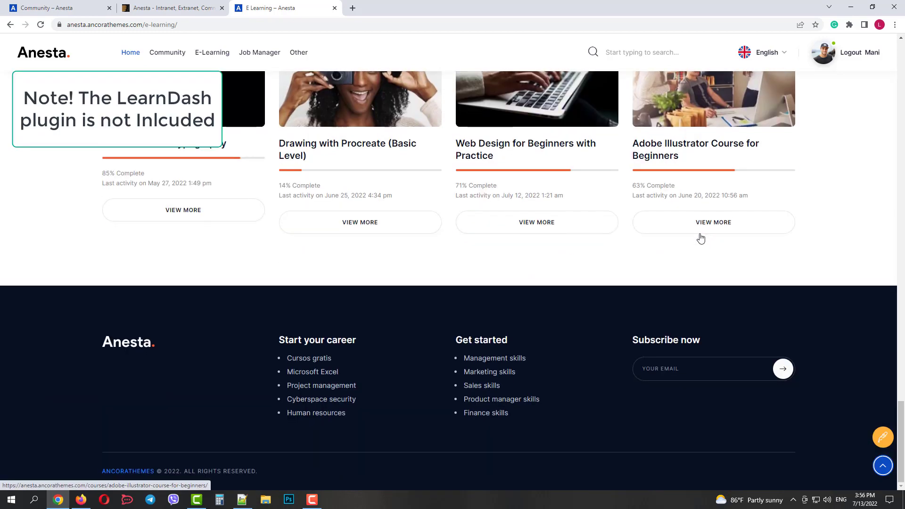
scroll(700, 236, up, 6)
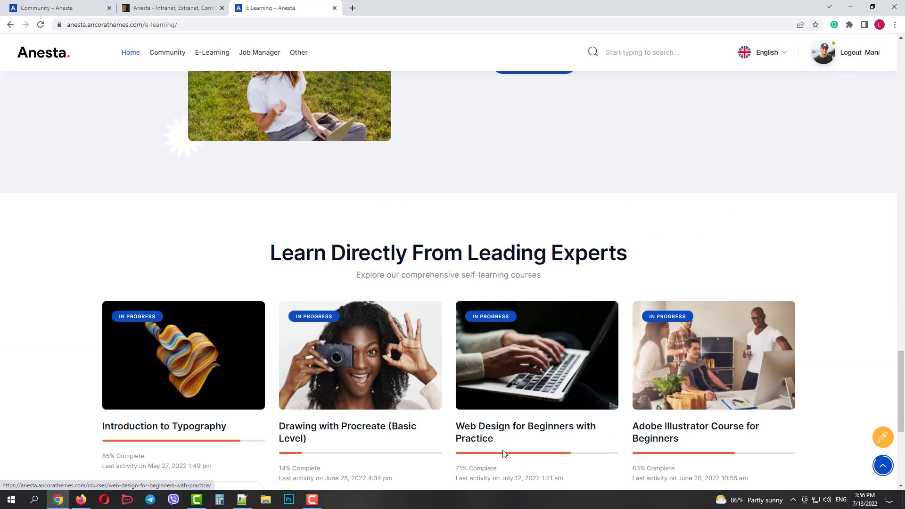
scroll(564, 330, down, 20)
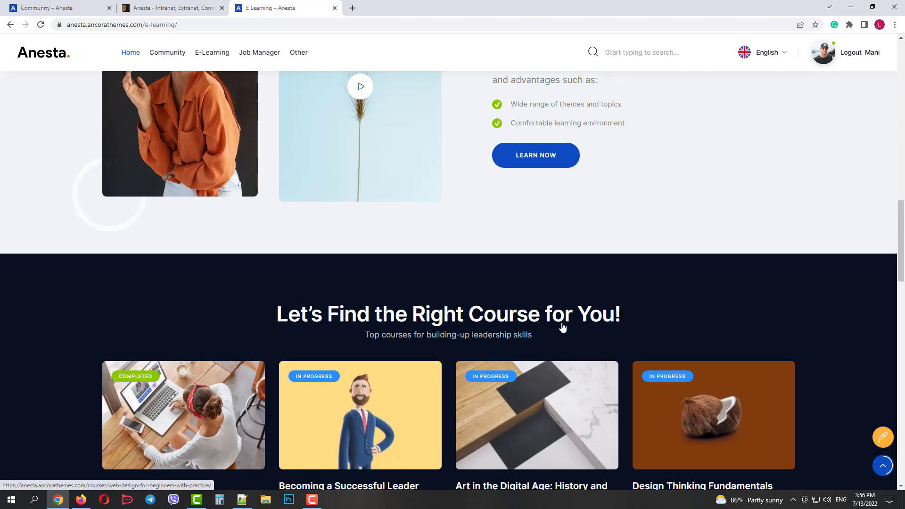
scroll(561, 321, up, 6)
scroll(562, 321, up, 5)
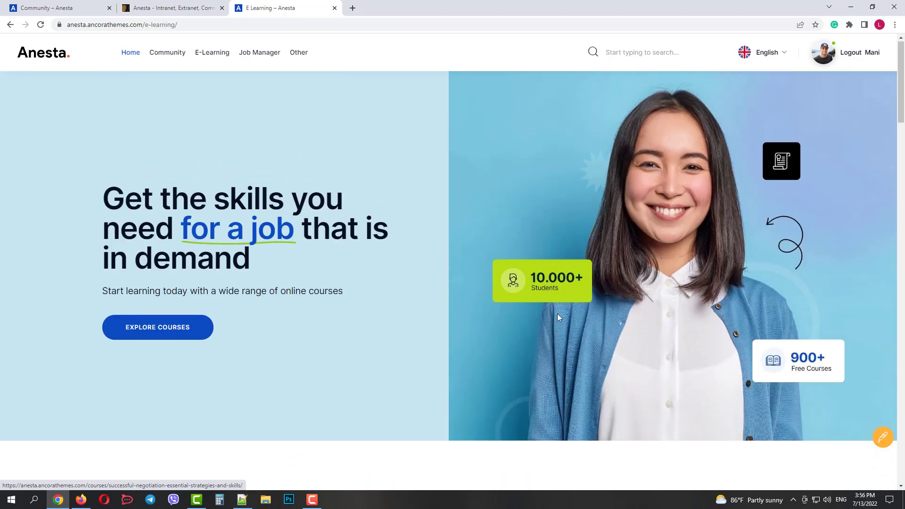
- Open the Colors and Their Relationships course and examine its details, course content and instructor section
scroll(558, 313, down, 7)
click(185, 272)
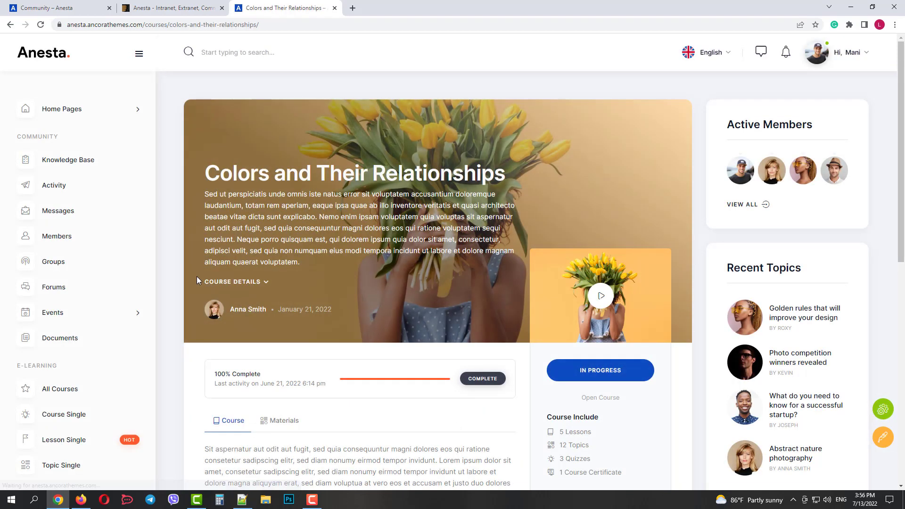
scroll(269, 302, down, 8)
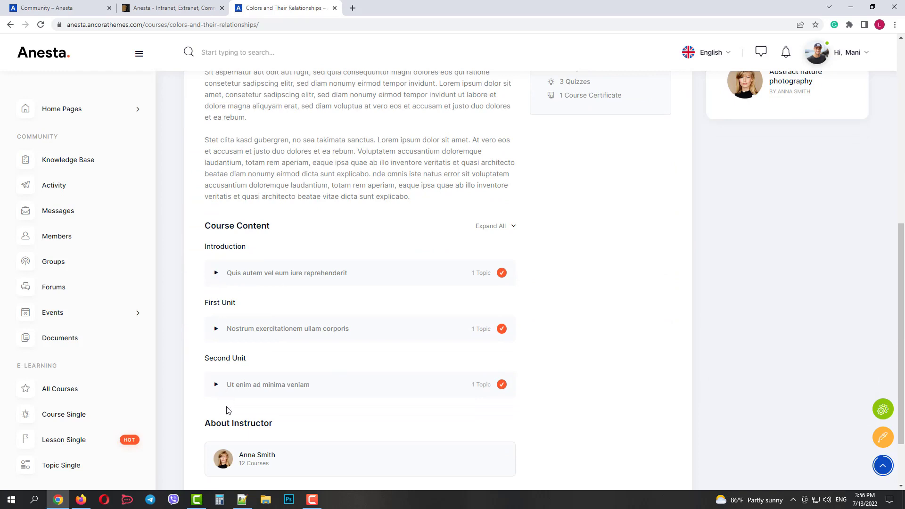
scroll(231, 401, down, 2)
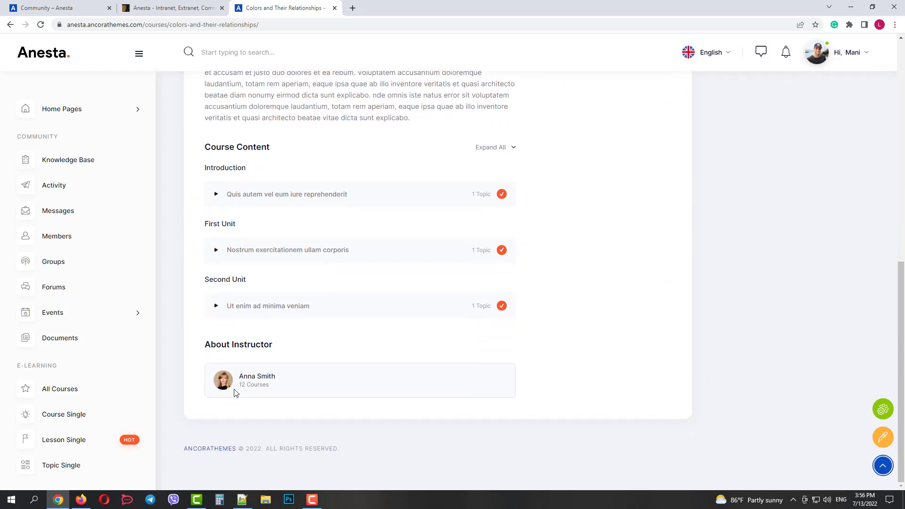
- Open the course instructor's member profile and examine its sections and activity list
click(265, 379)
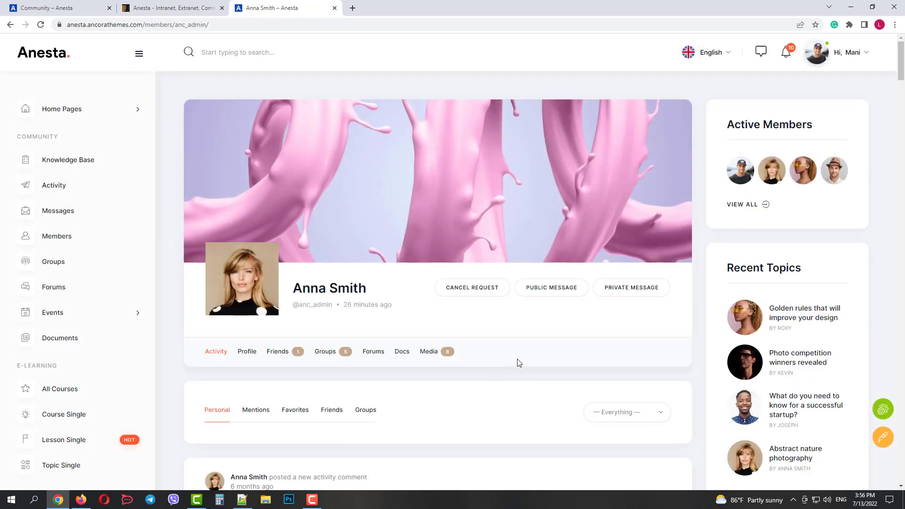
scroll(538, 351, down, 3)
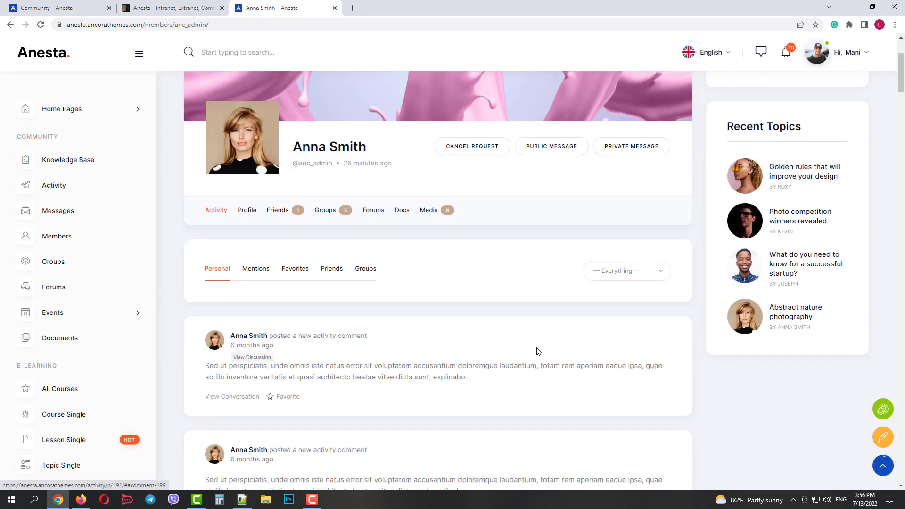
scroll(525, 351, up, 3)
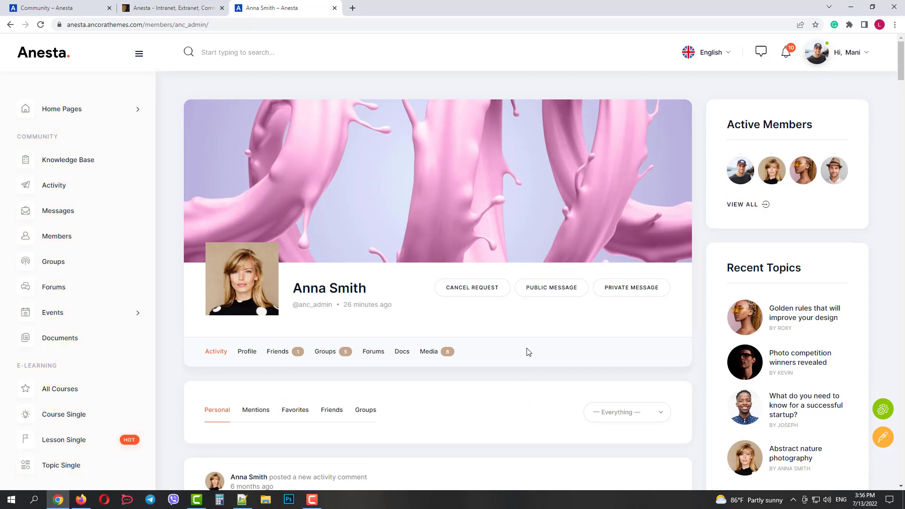
- List the available home pages, open the Knowledge Base page and examine its Help Center topic categories
click(82, 115)
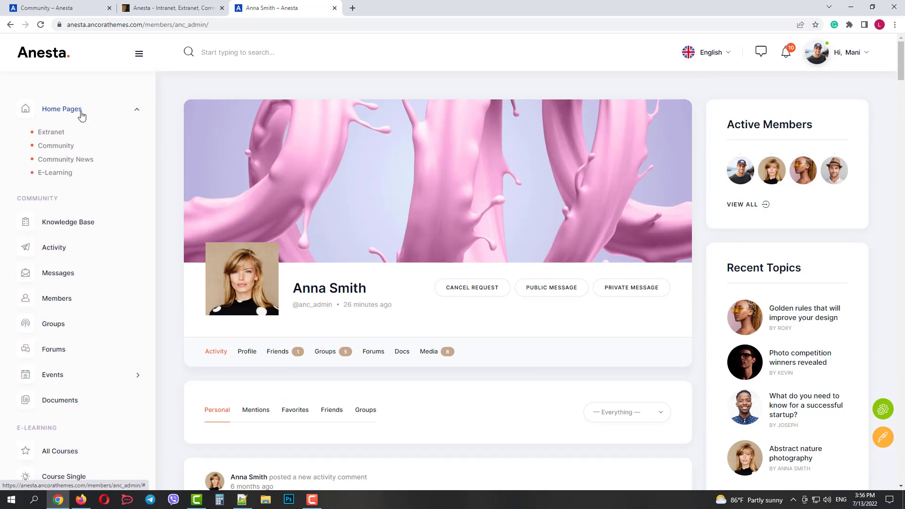
click(72, 228)
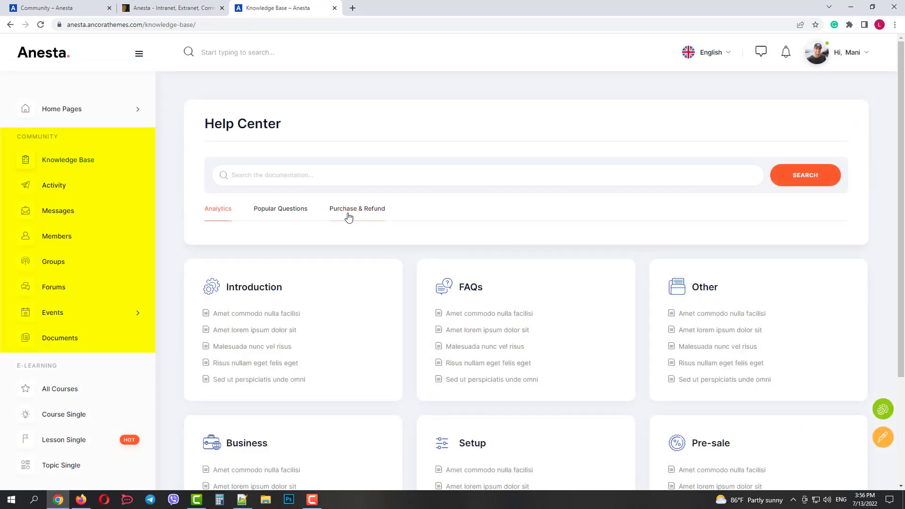
scroll(370, 255, down, 2)
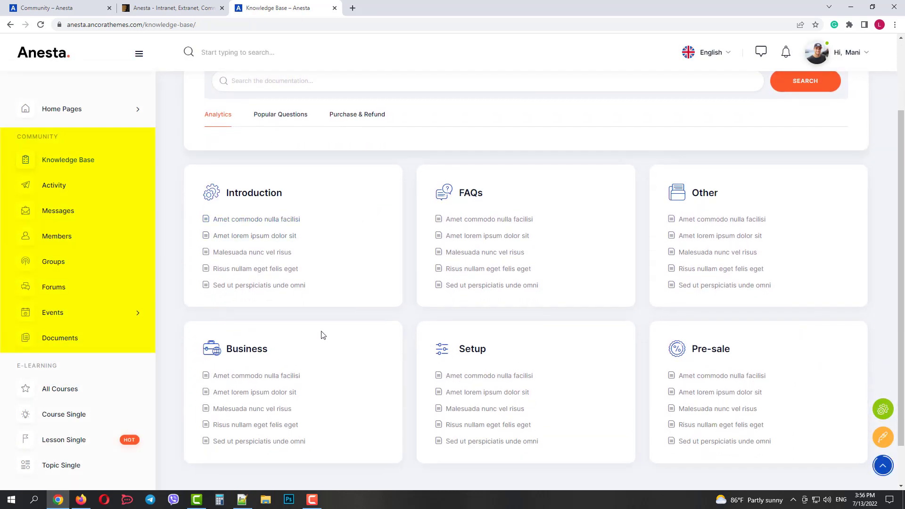
scroll(363, 338, up, 3)
scroll(145, 335, up, 6)
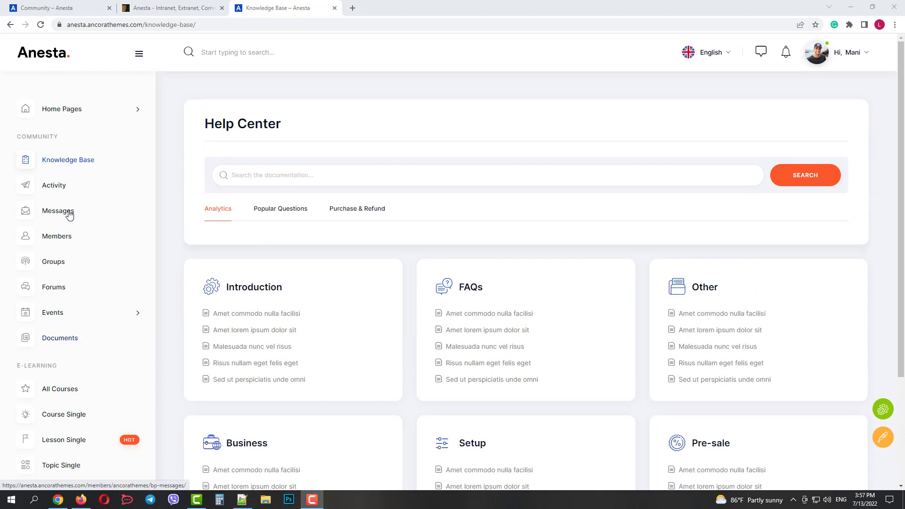
- Examine the site navigation's Community, E-Learning, WP Job Manager and Other sections, and return to its beginning
scroll(97, 259, down, 2)
scroll(99, 257, down, 1)
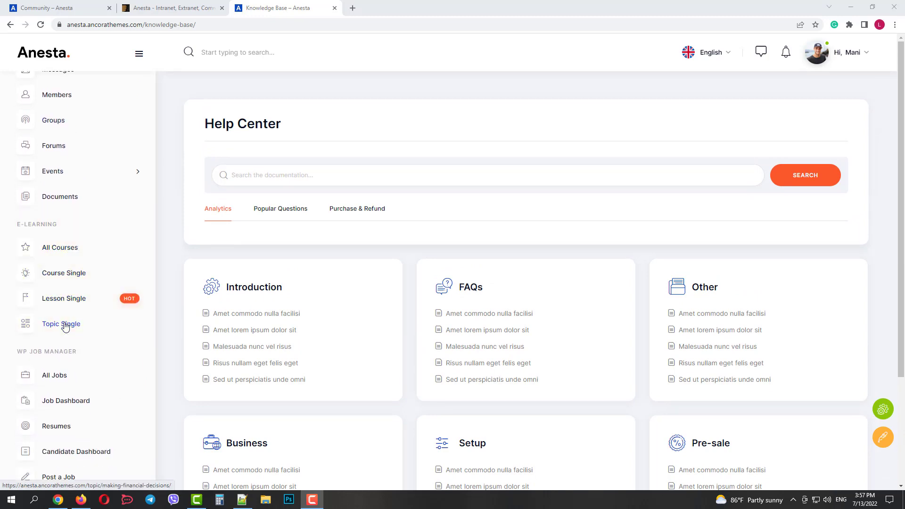
scroll(152, 330, down, 3)
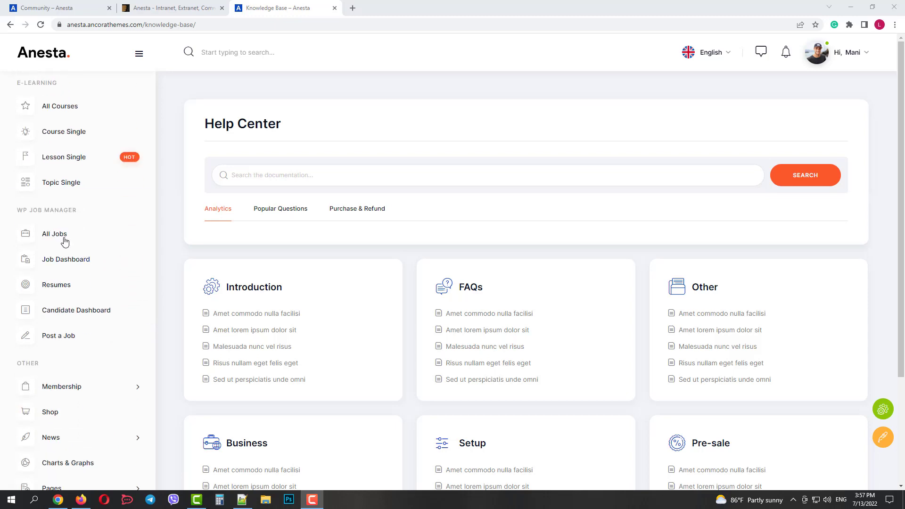
scroll(69, 341, down, 1)
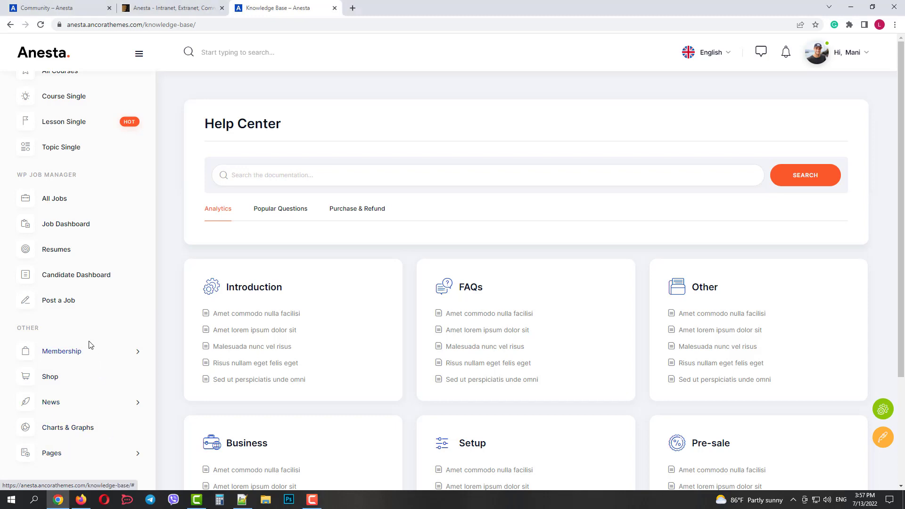
scroll(90, 345, up, 8)
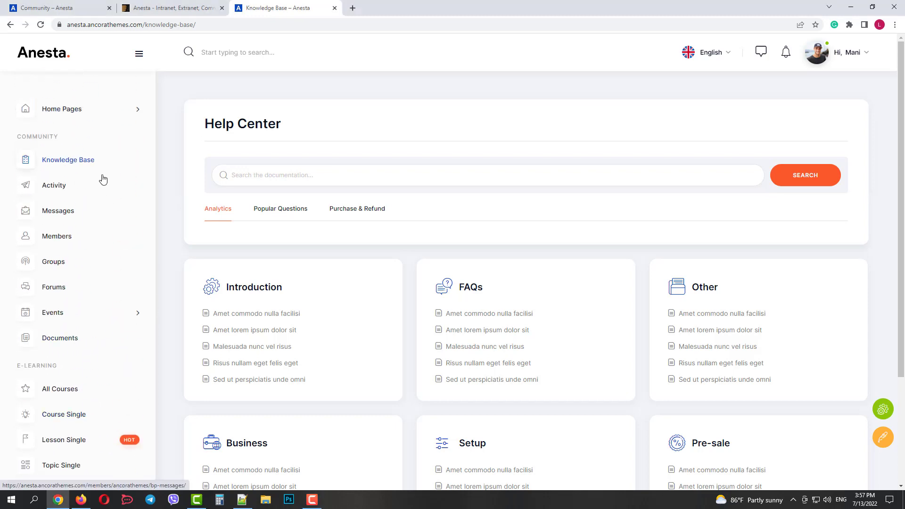
- Open the community Activity page and examine its feed of member updates and joined groups
click(65, 185)
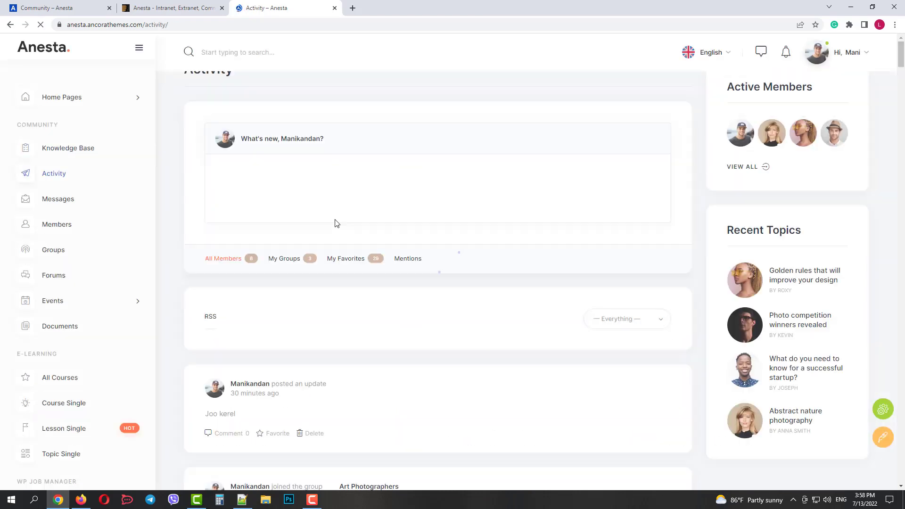
scroll(336, 220, down, 4)
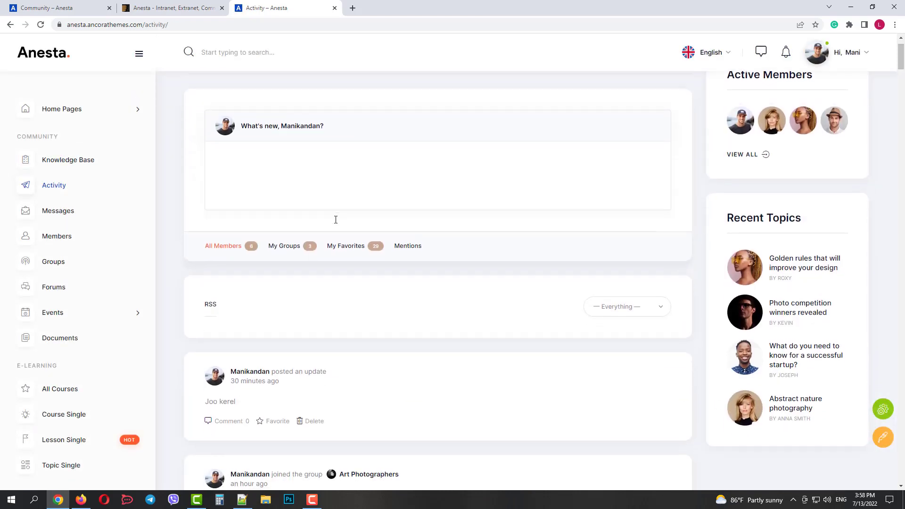
scroll(335, 220, down, 5)
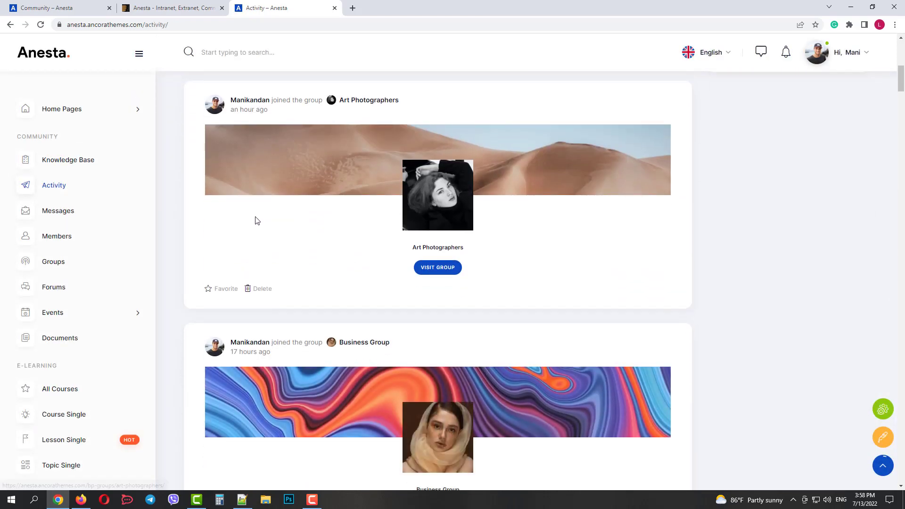
scroll(388, 363, down, 2)
scroll(388, 347, down, 4)
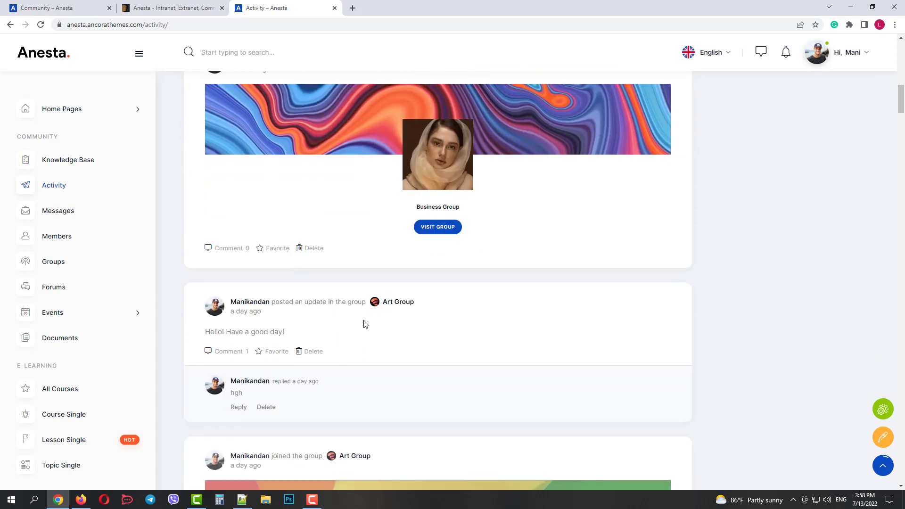
- Open the Art Group page from the activity feed and examine its header, sections and group activity
click(398, 302)
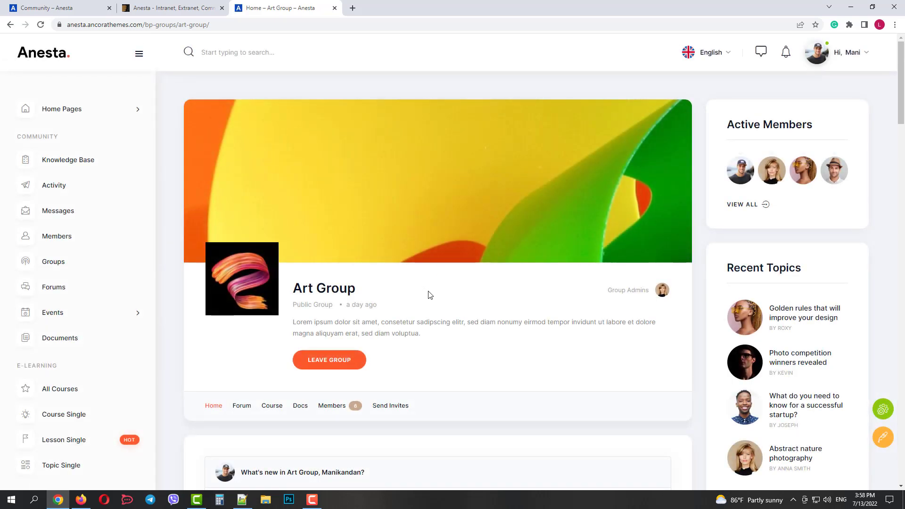
scroll(430, 295, down, 7)
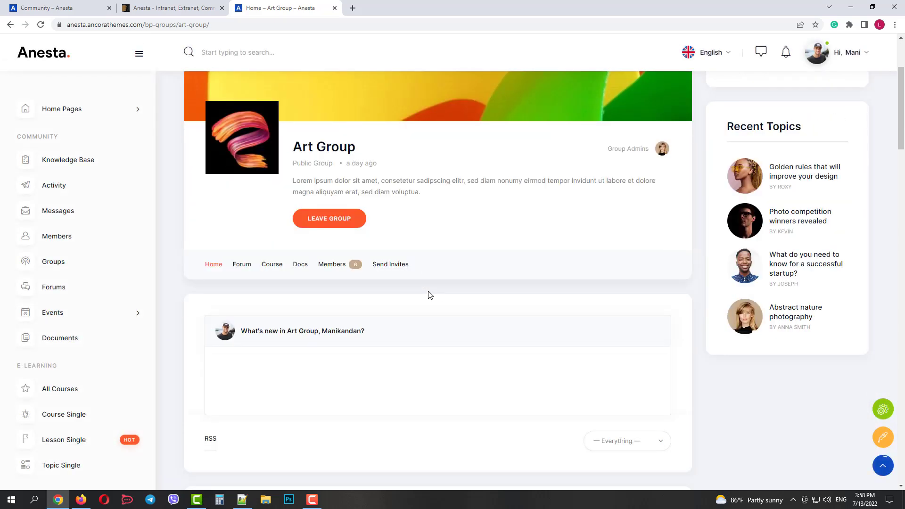
scroll(429, 291, down, 10)
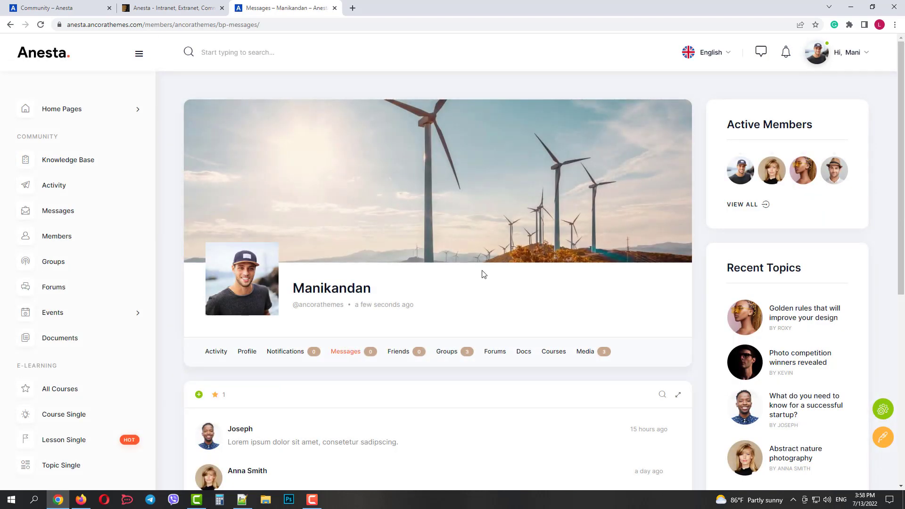
- Examine the conversation list on the Messages page, and open the Members directory to examine its member cards
scroll(484, 275, down, 3)
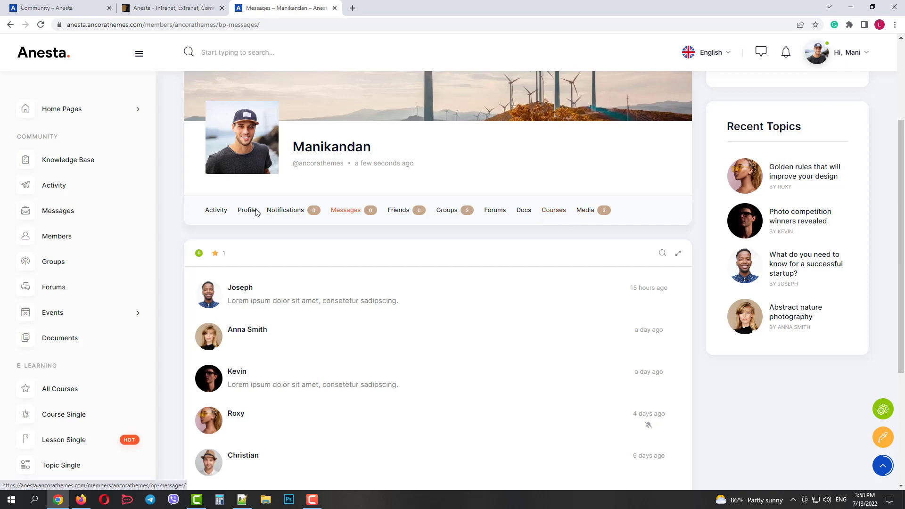
click(70, 238)
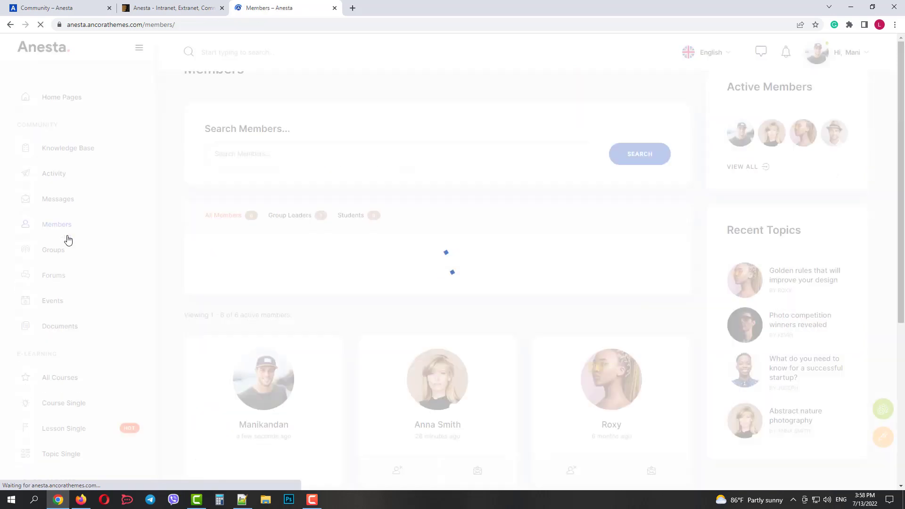
scroll(385, 205, down, 6)
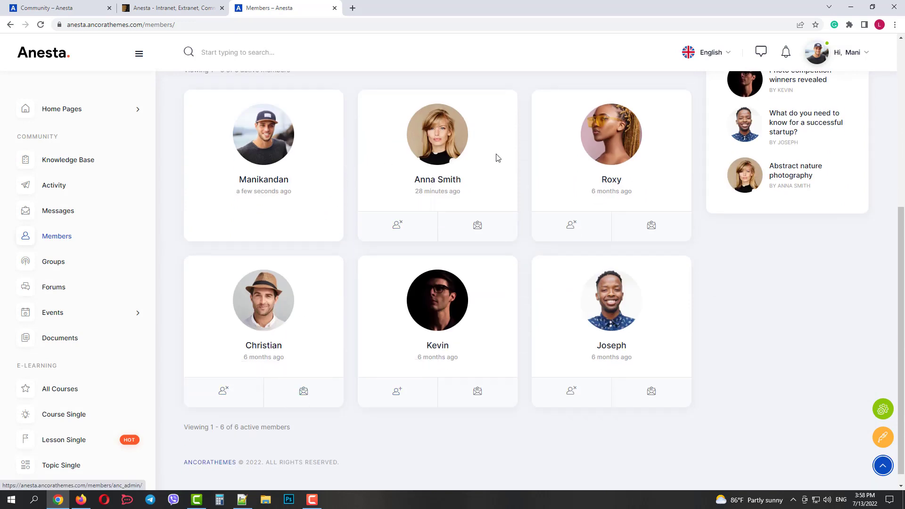
- Open the community Groups page and examine its group cards
click(64, 264)
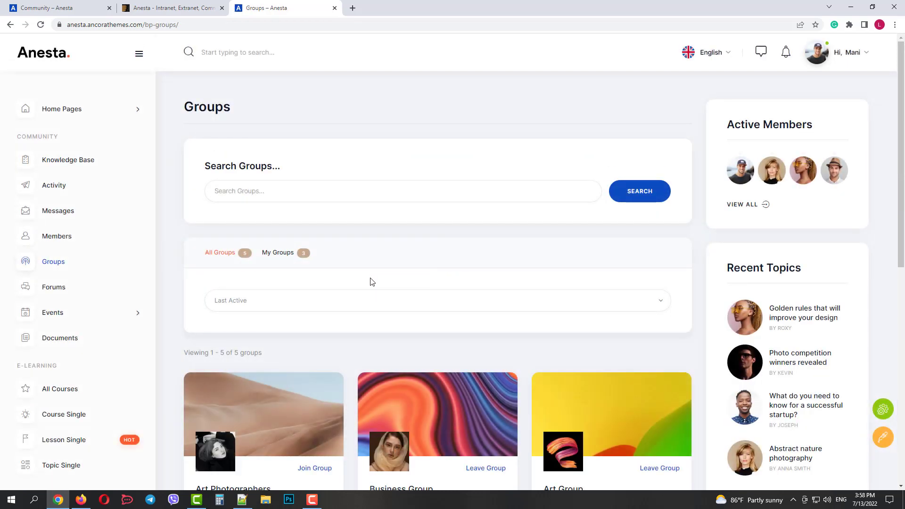
scroll(370, 282, down, 4)
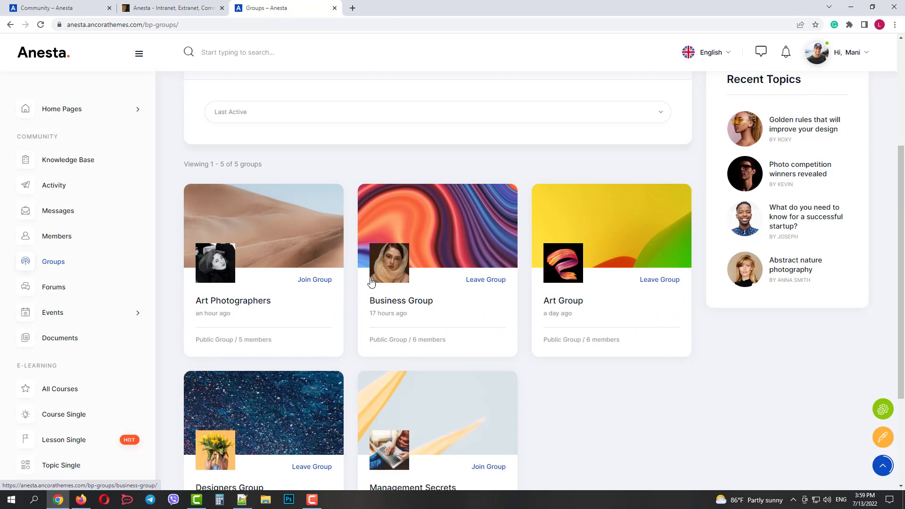
scroll(371, 282, down, 1)
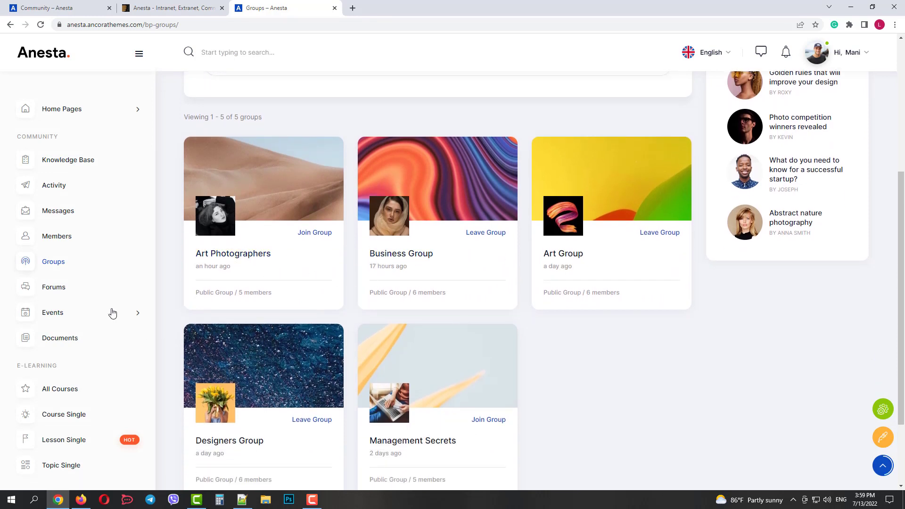
- Open the forum topics, switch to the All Forums page, examine its forum list and return to the page start
click(55, 290)
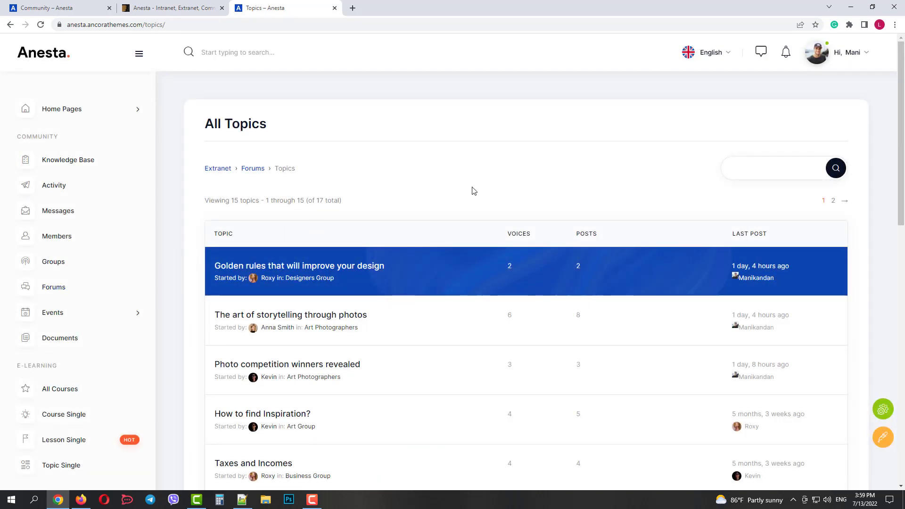
click(253, 170)
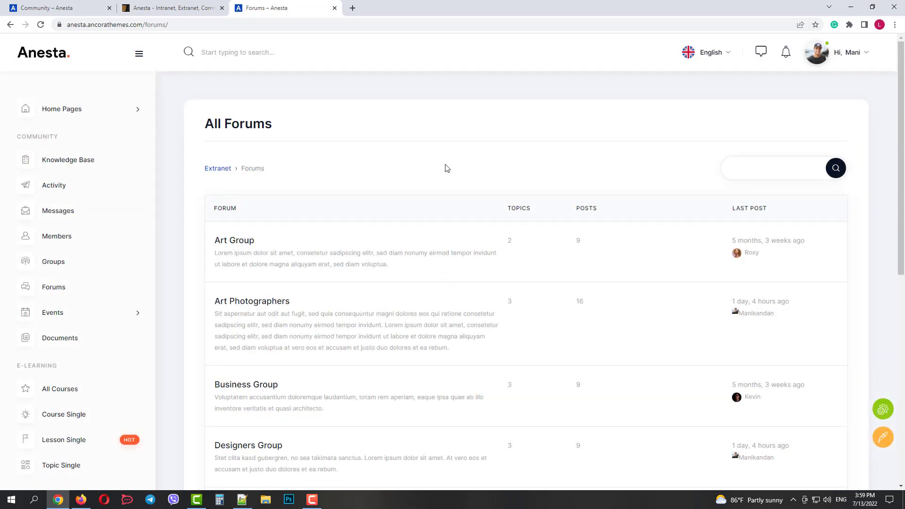
scroll(447, 169, down, 3)
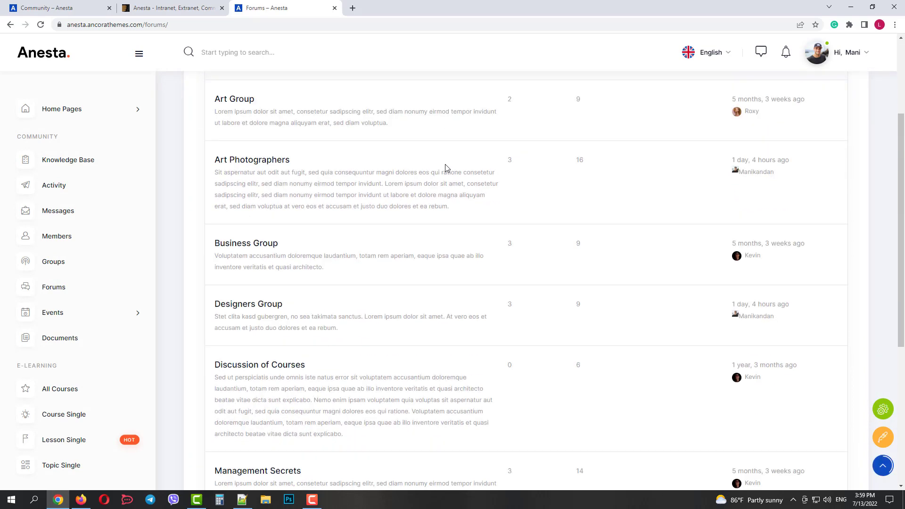
scroll(446, 168, down, 5)
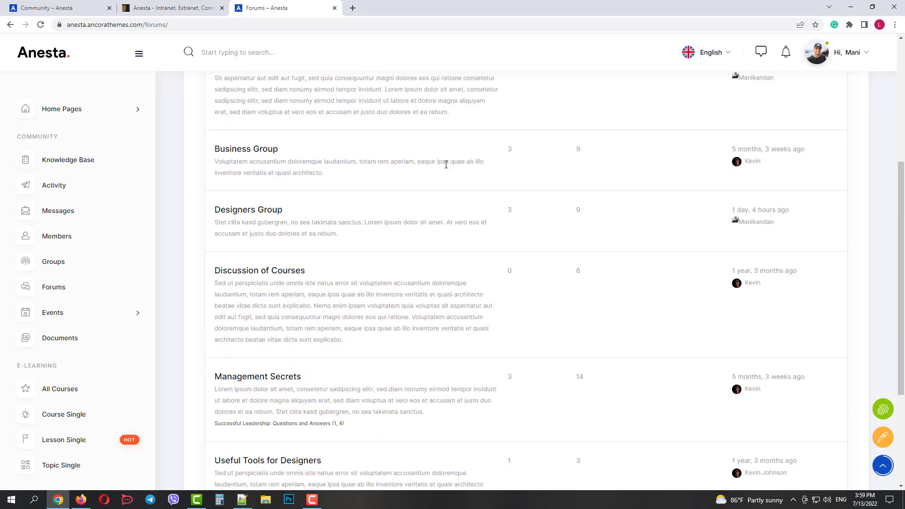
scroll(446, 166, up, 8)
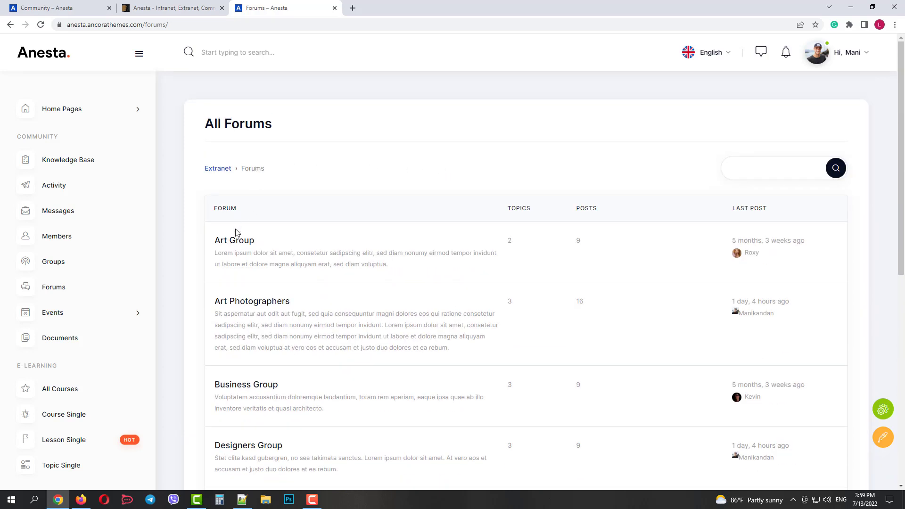
- Open the Art Group forum and examine its topic list and new topic form
click(236, 245)
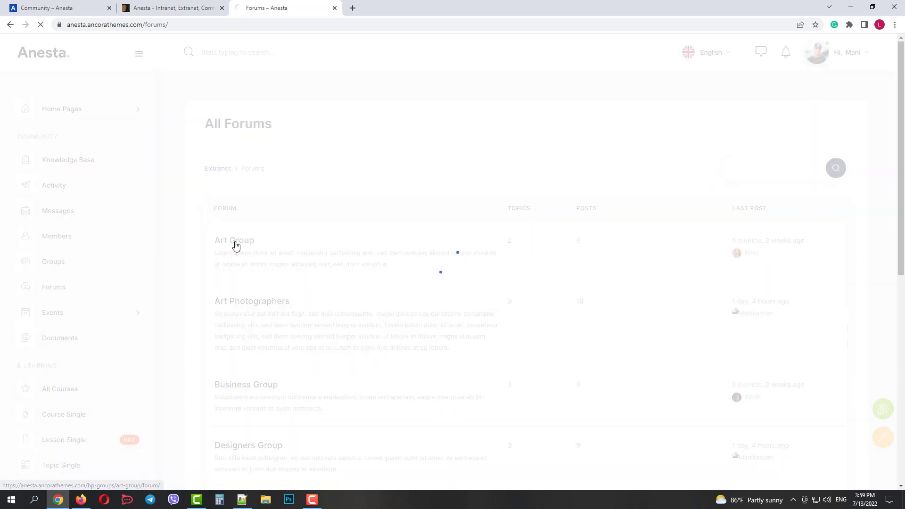
scroll(330, 226, down, 4)
scroll(330, 228, down, 2)
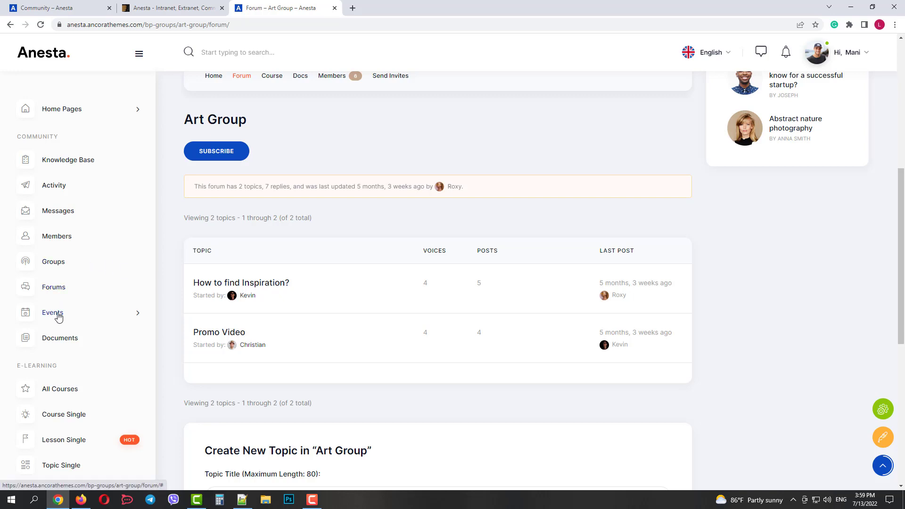
- Open the Events Calendar and examine the scheduled events for July 2022
click(57, 317)
click(58, 339)
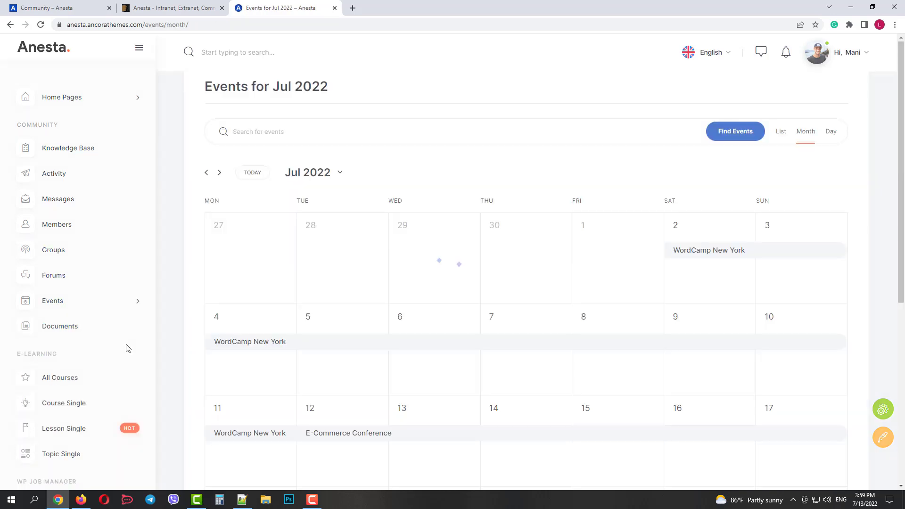
scroll(127, 349, down, 2)
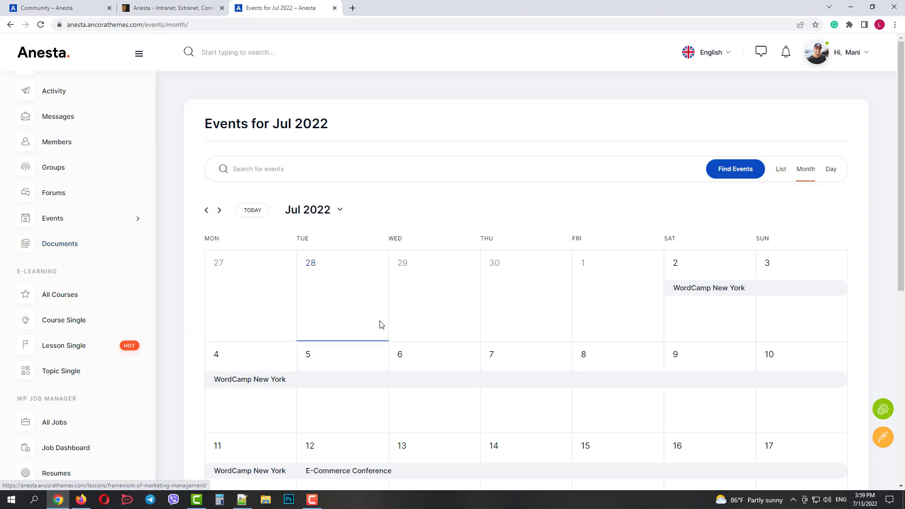
scroll(402, 303, down, 4)
scroll(400, 286, down, 2)
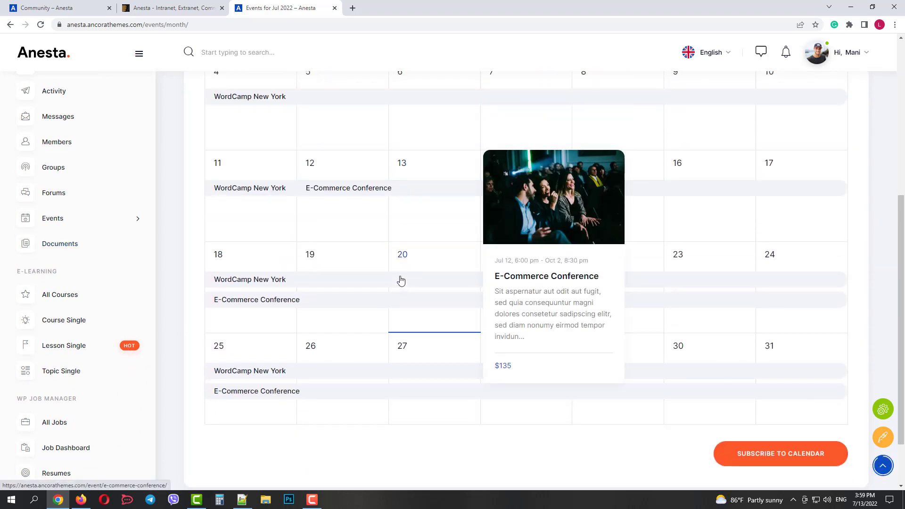
- Open the Events List page and examine its upcoming events
click(133, 224)
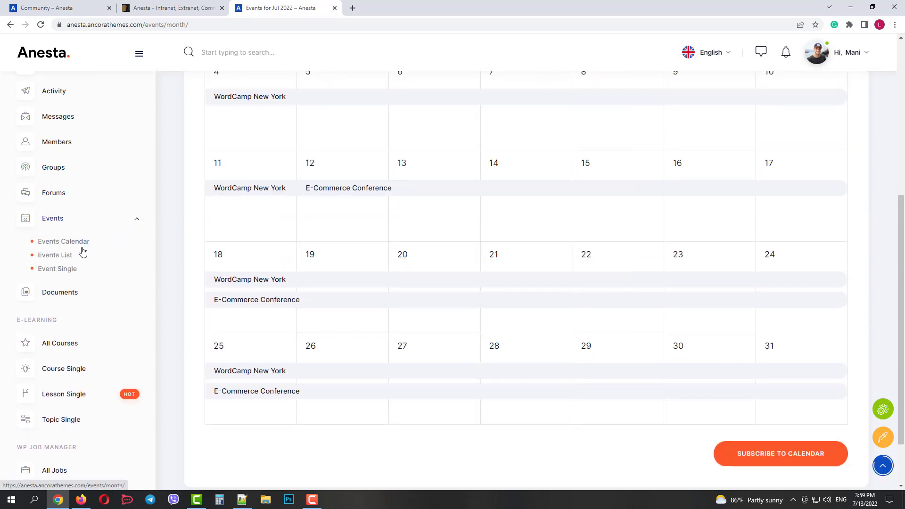
click(65, 255)
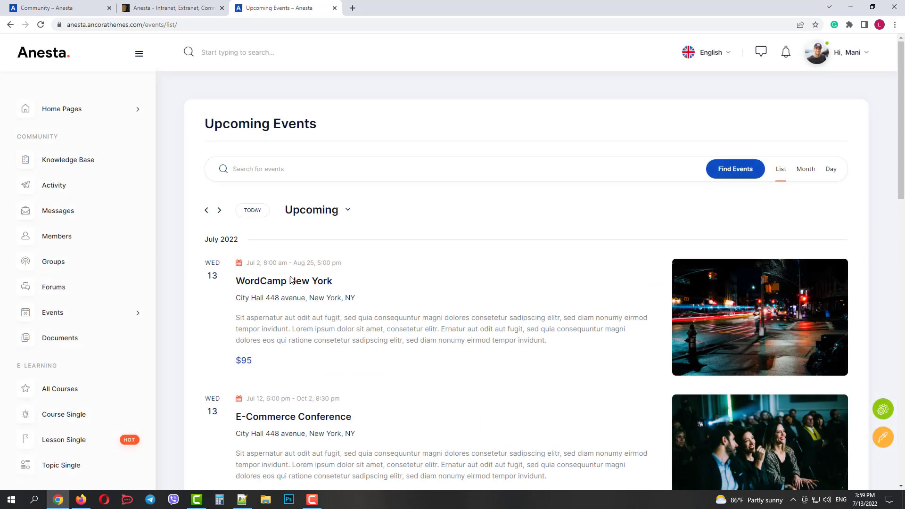
scroll(264, 245, down, 3)
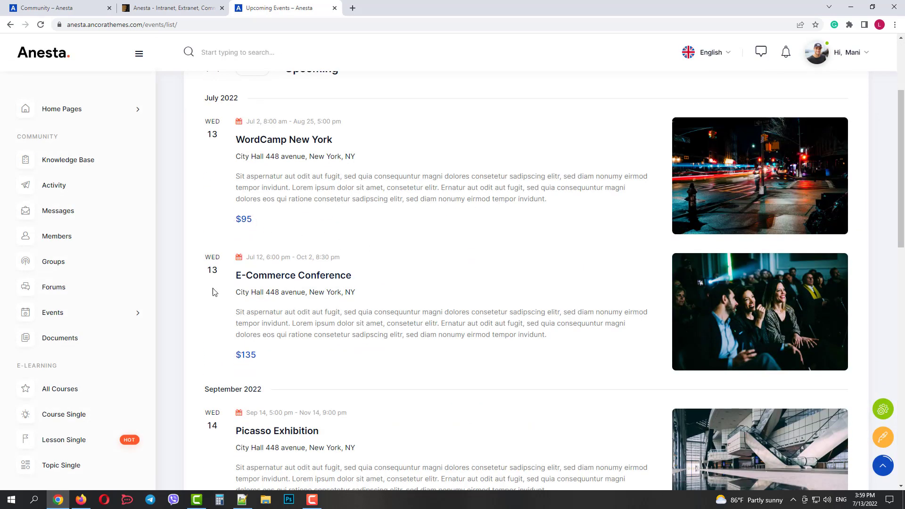
- Open the Event Single page for the Picasso Exhibition and examine its description, details, organizer and venue
click(71, 315)
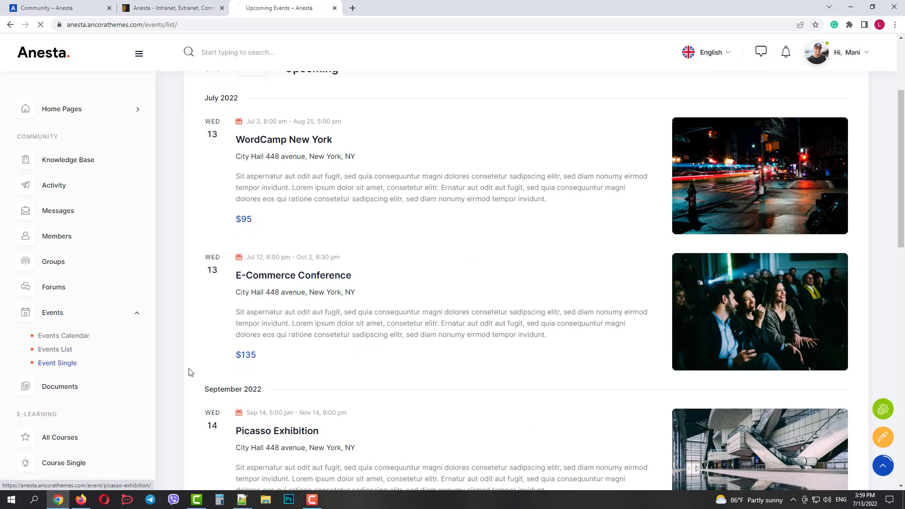
scroll(435, 329, down, 2)
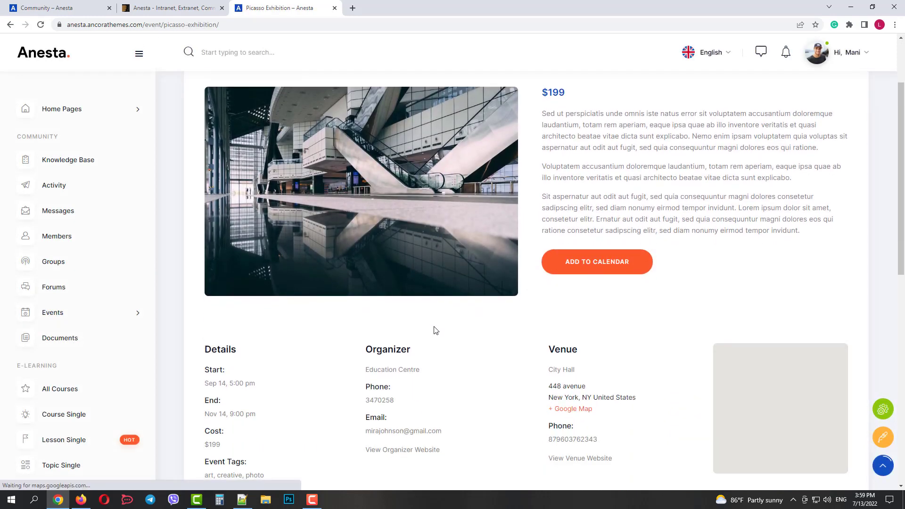
scroll(434, 329, down, 4)
- Open the community Documents page and examine its document list and the reading, editing and history options
click(66, 339)
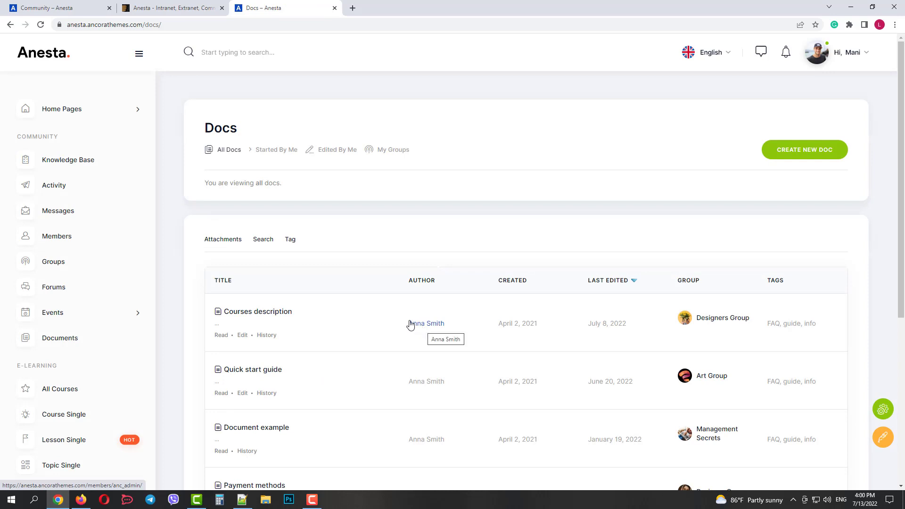
scroll(372, 311, down, 2)
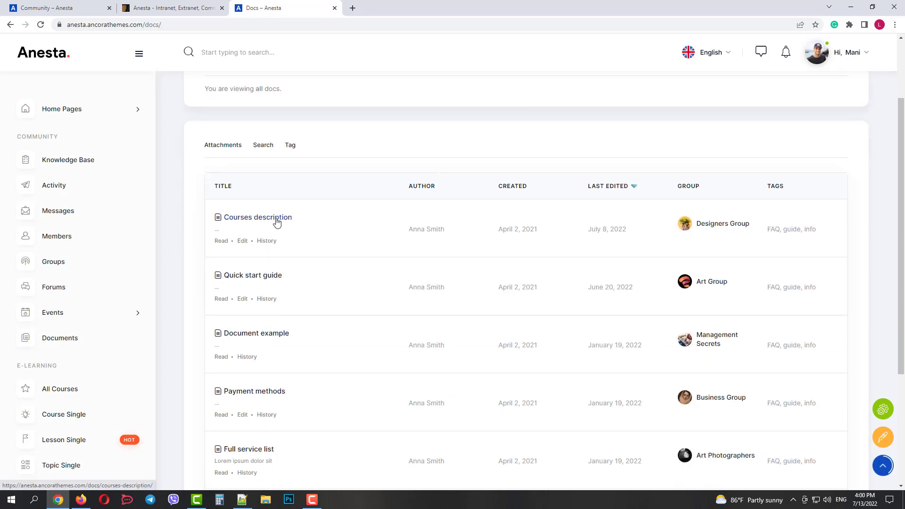
scroll(283, 234, up, 2)
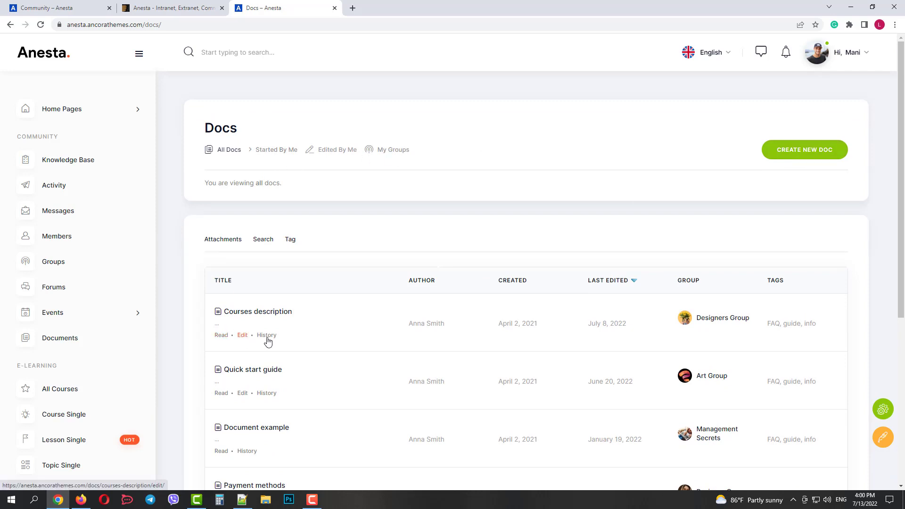
- Open the All Jobs page of WP Job Manager and examine the vacancy listings
scroll(335, 313, down, 2)
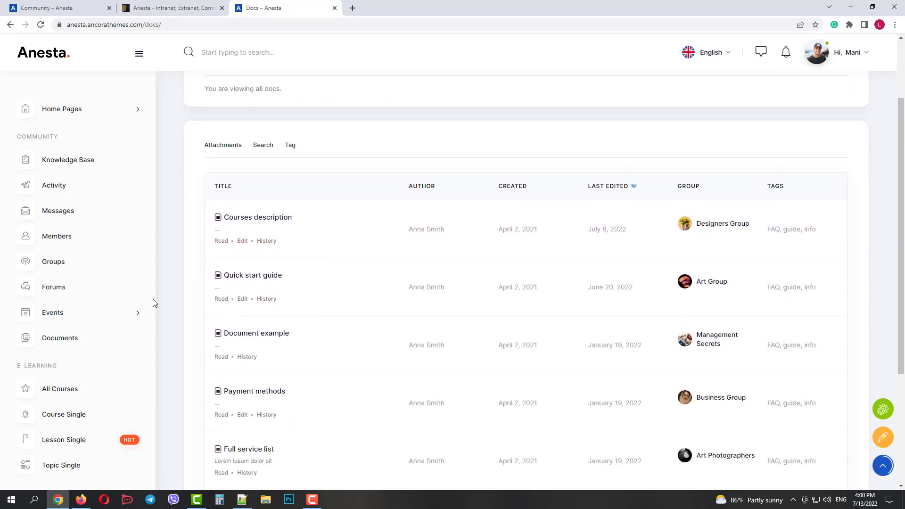
scroll(309, 285, down, 4)
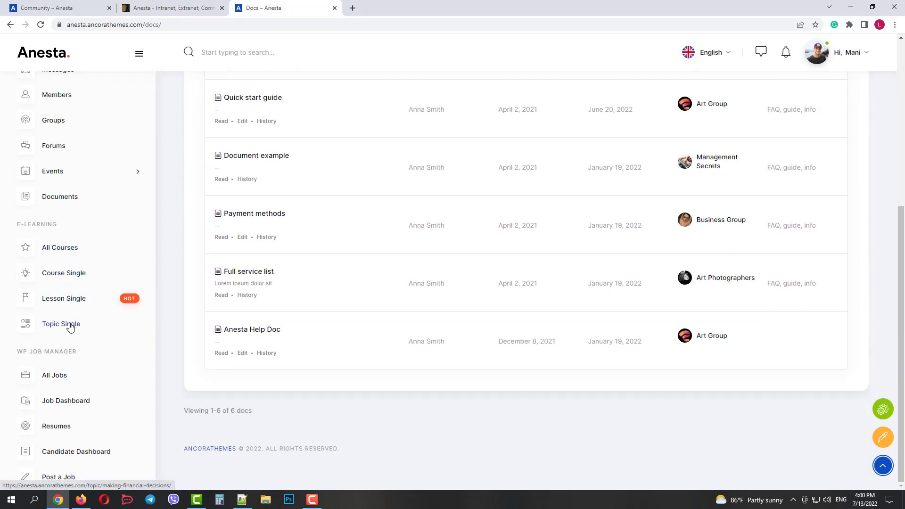
scroll(82, 320, down, 3)
click(56, 234)
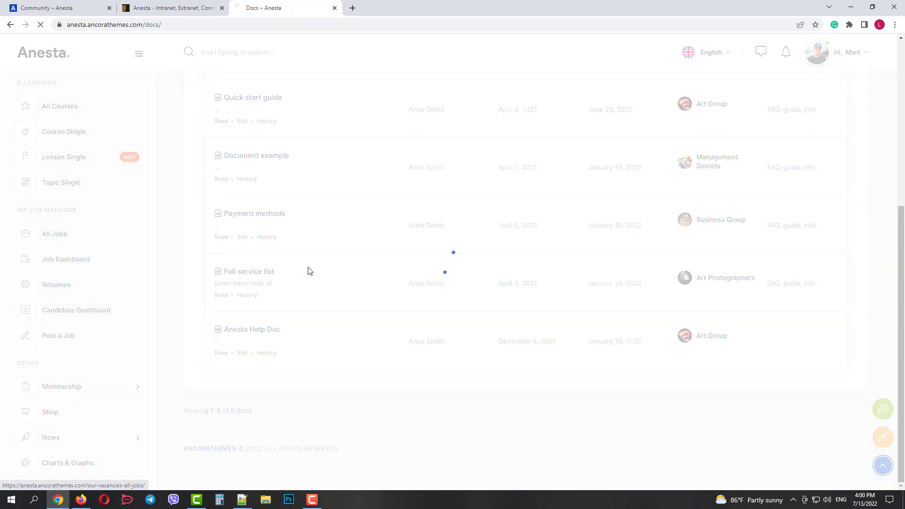
scroll(384, 261, down, 4)
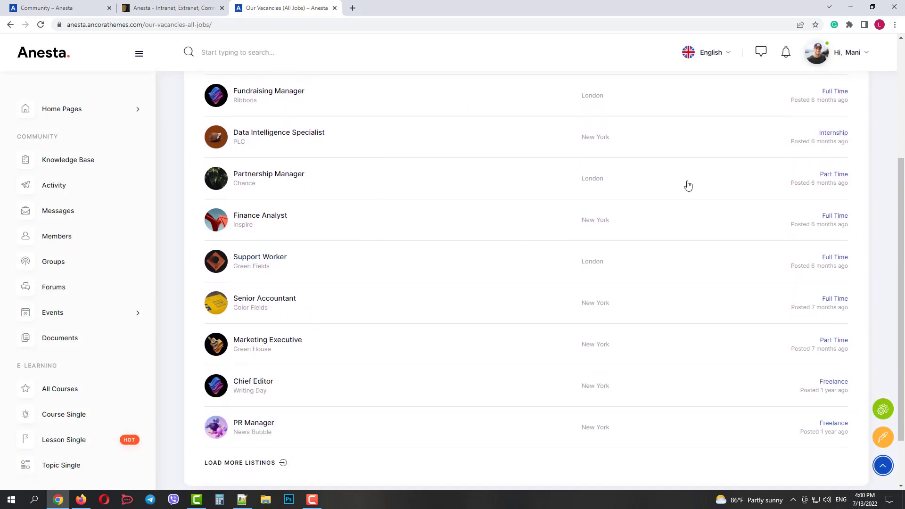
scroll(536, 220, up, 3)
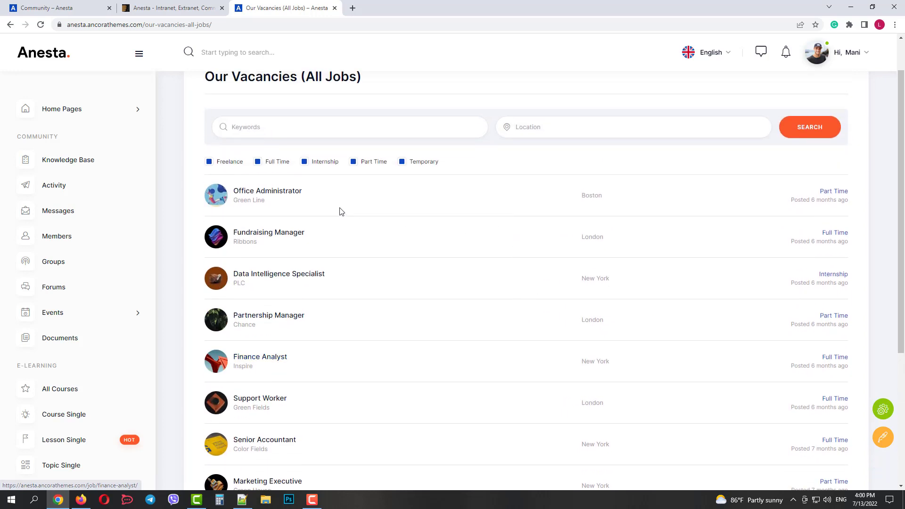
- Search the vacancies by the keyword "manager" and clear the keyword
scroll(268, 142, up, 1)
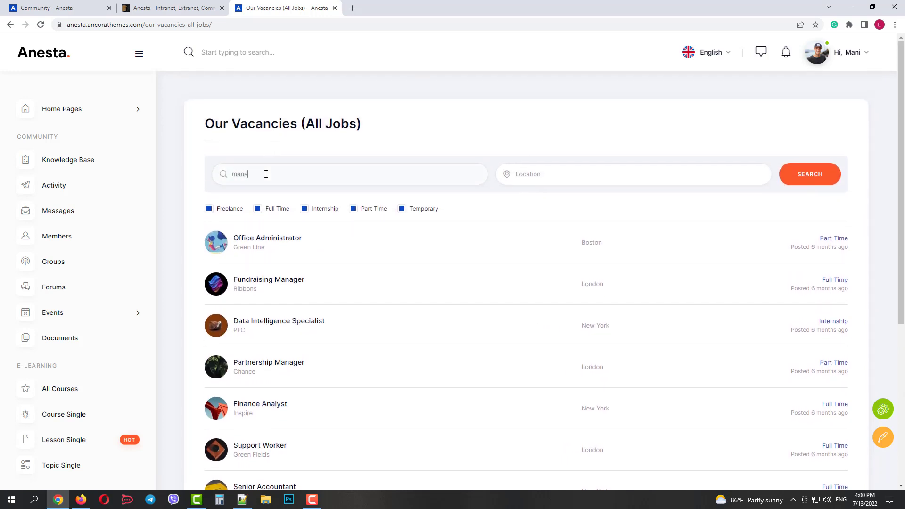
key(Return)
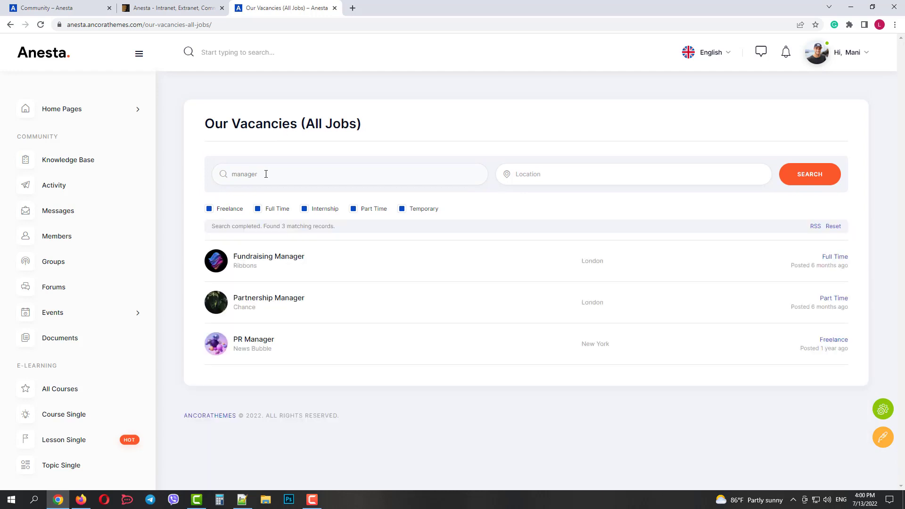
key(BackSpace)
- Search the vacancies by the location "new york" and examine the matching jobs
click(611, 175)
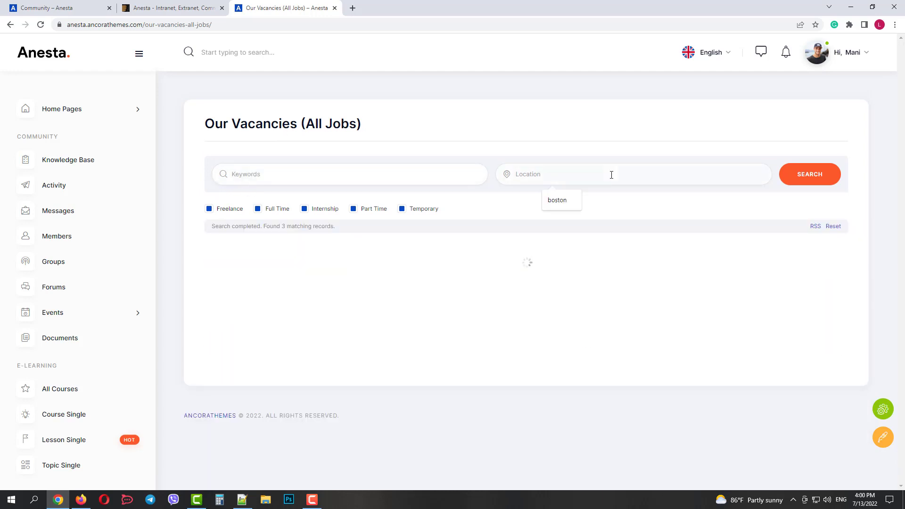
text(new york)
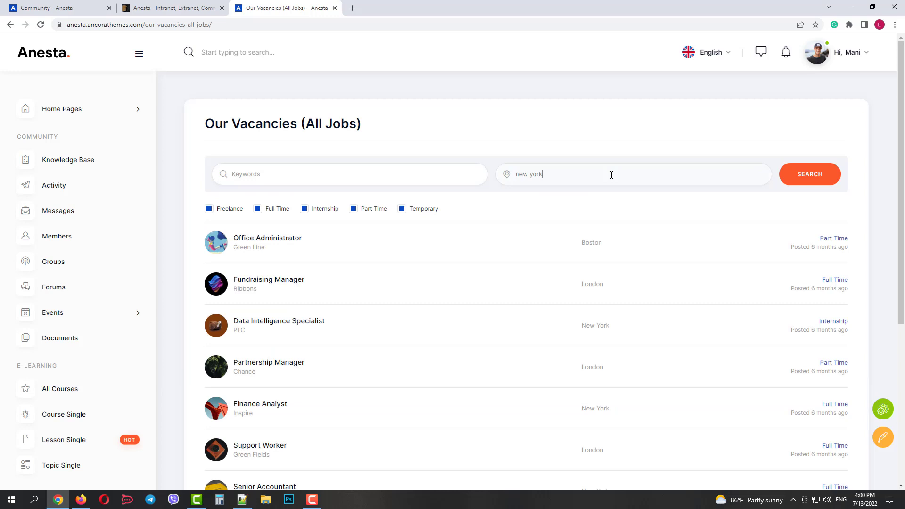
key(Return)
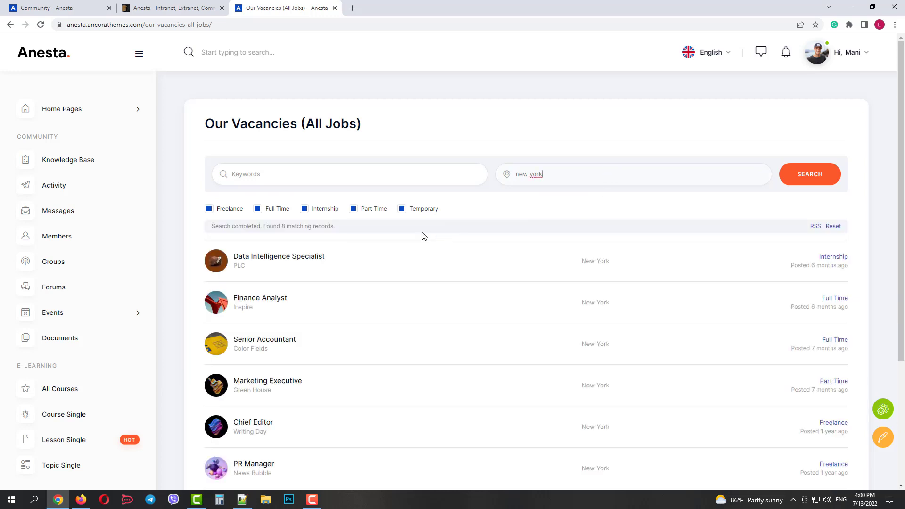
scroll(599, 283, down, 3)
scroll(576, 290, up, 3)
- Open the Data Intelligence Specialist vacancy and examine its description, responsibilities and application options
click(319, 263)
scroll(372, 281, down, 1)
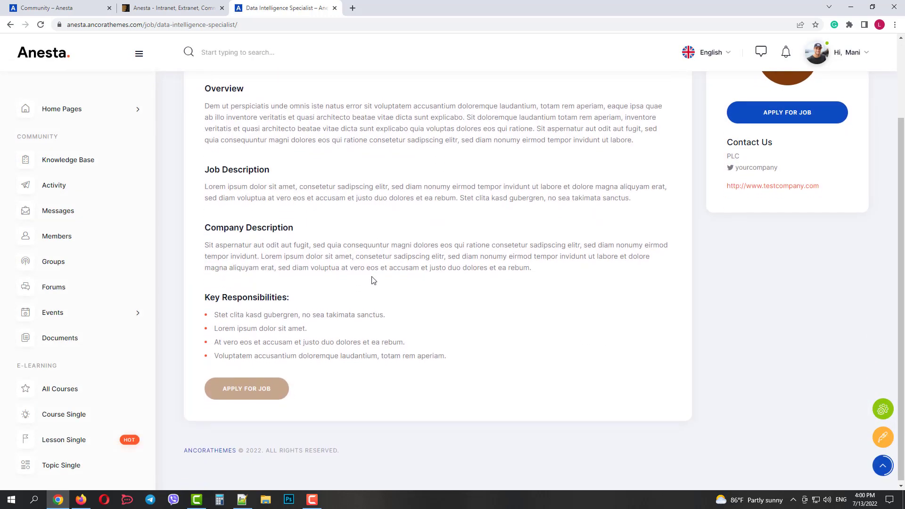
scroll(373, 280, up, 1)
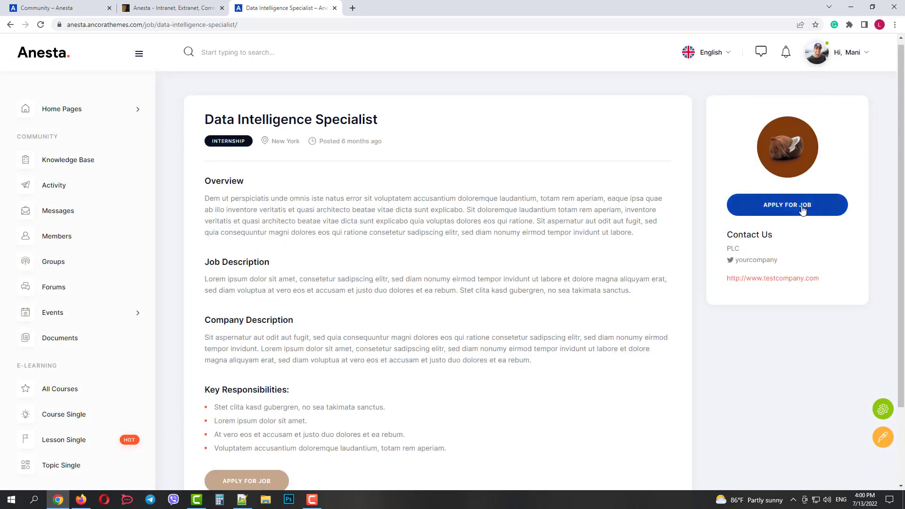
- Open the Resumes page and examine the Teaching Assistant candidate's skills, education and experience
scroll(83, 326, down, 2)
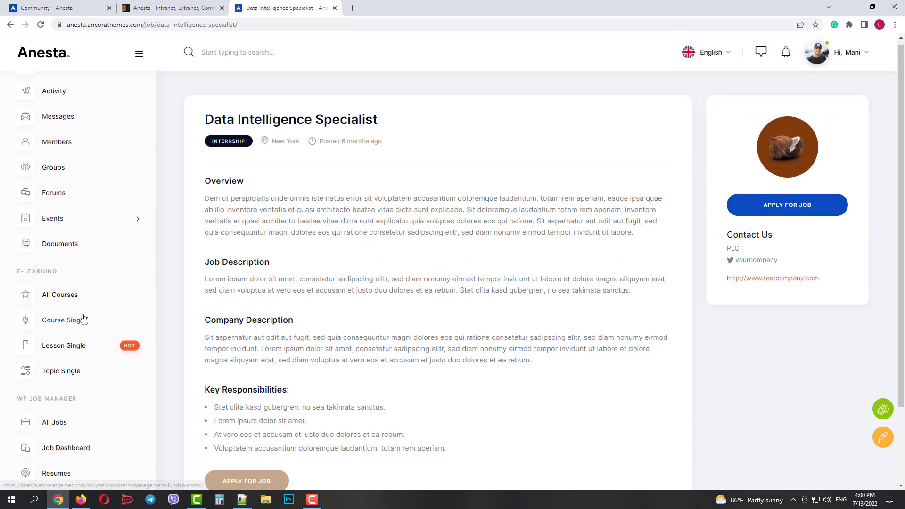
scroll(83, 318, down, 2)
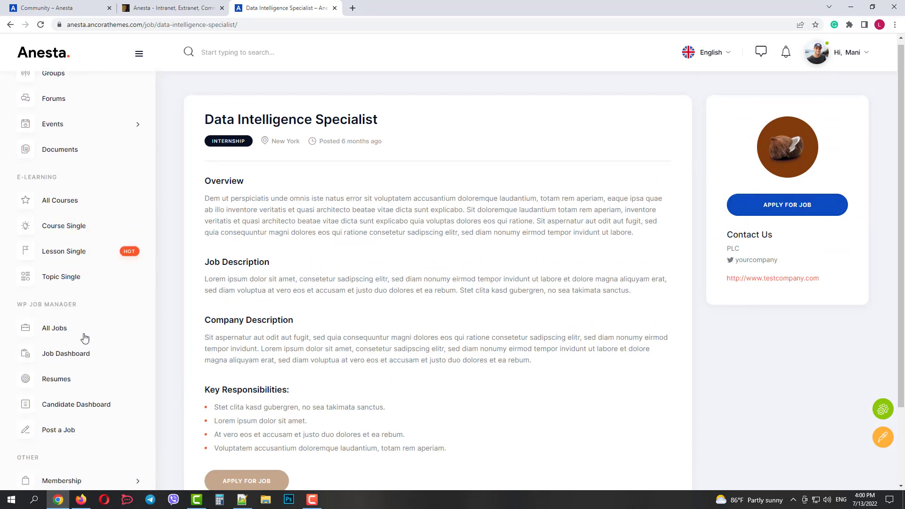
click(65, 381)
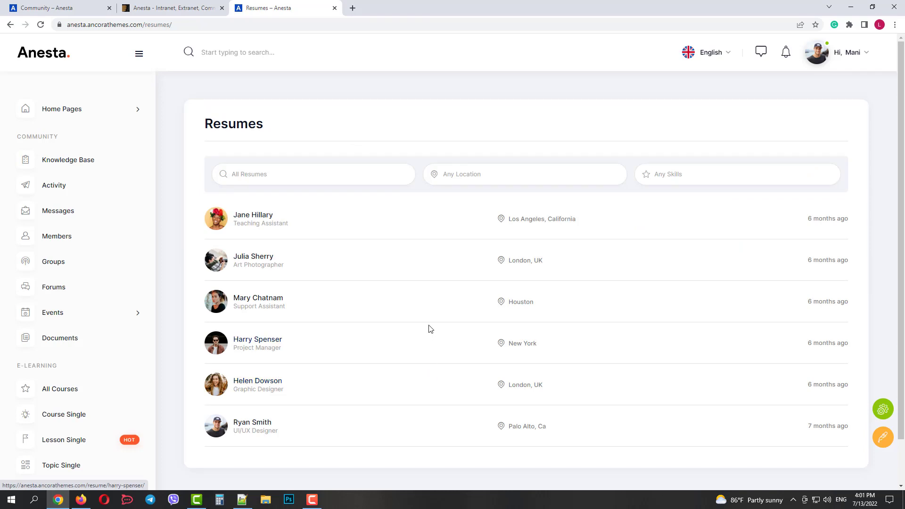
click(251, 217)
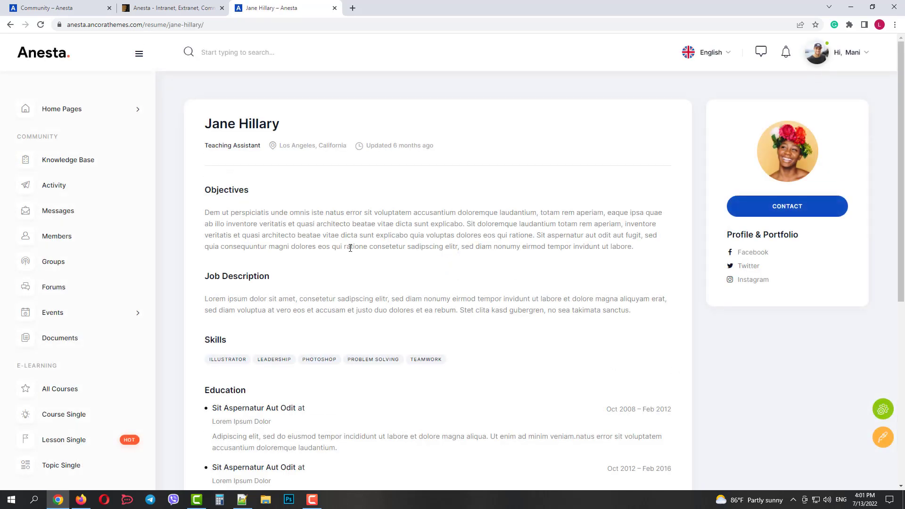
scroll(351, 248, down, 7)
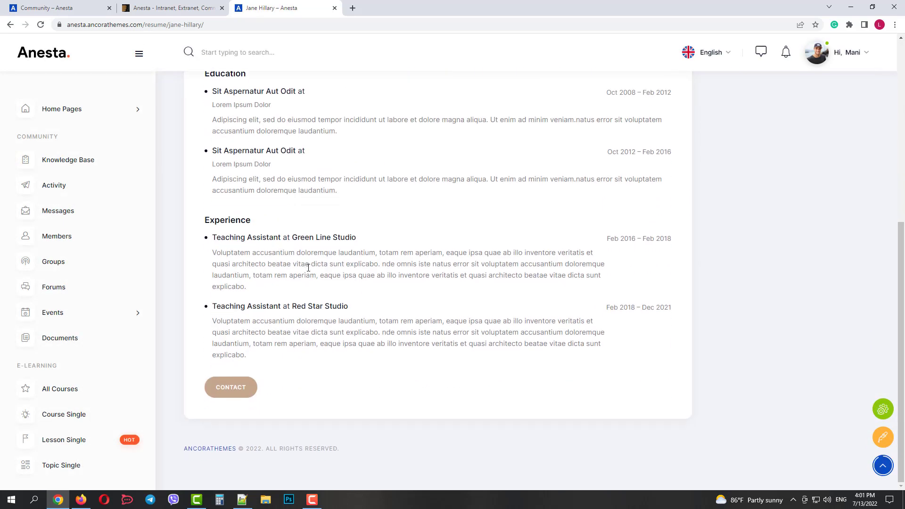
- Open the Candidate Dashboard and examine its resume table and the option to add a resume
scroll(86, 329, down, 3)
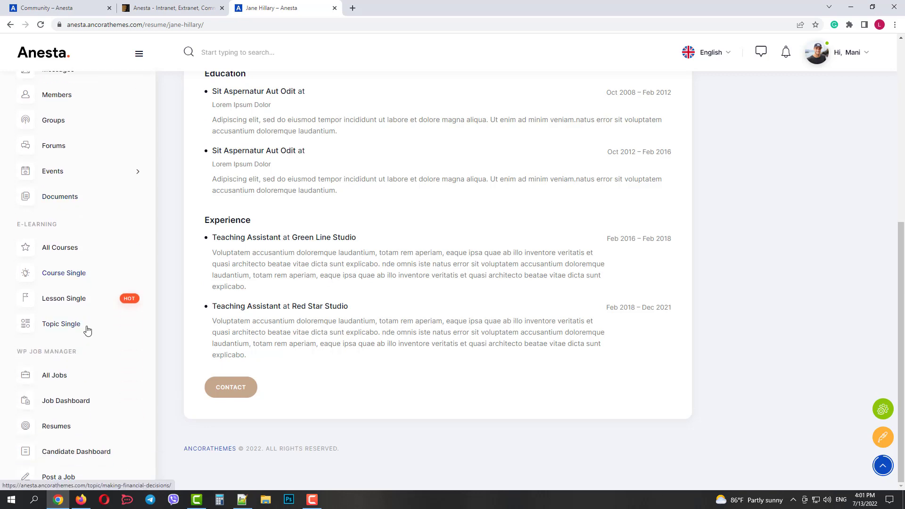
scroll(87, 330, down, 2)
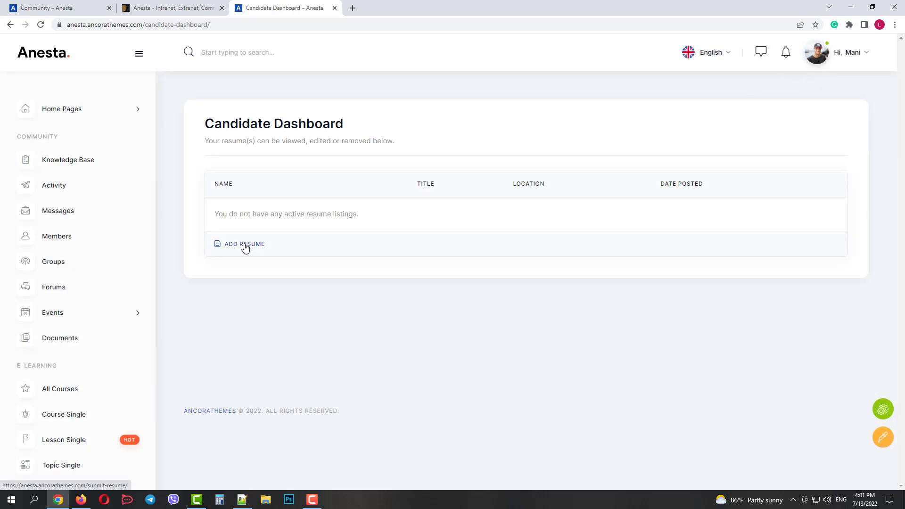
- Open the Post a Job page and examine the job and company details fields of its form
scroll(132, 306, down, 5)
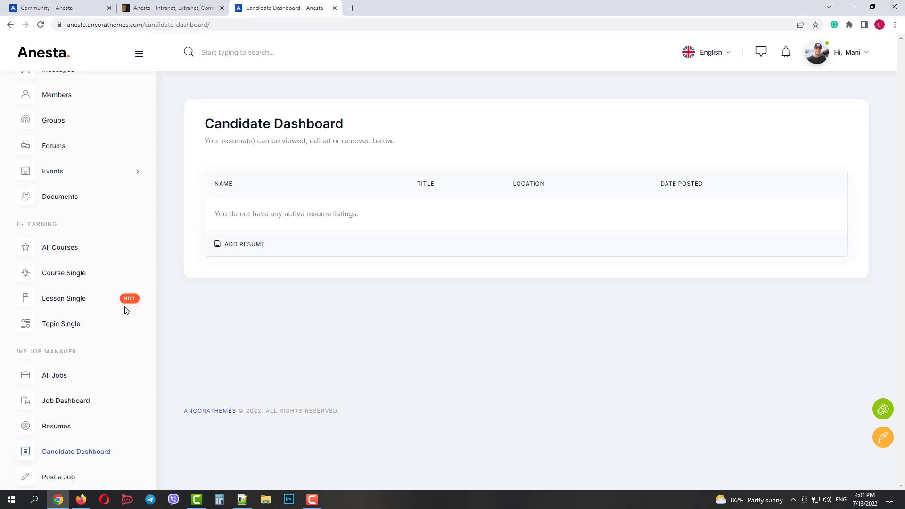
click(68, 384)
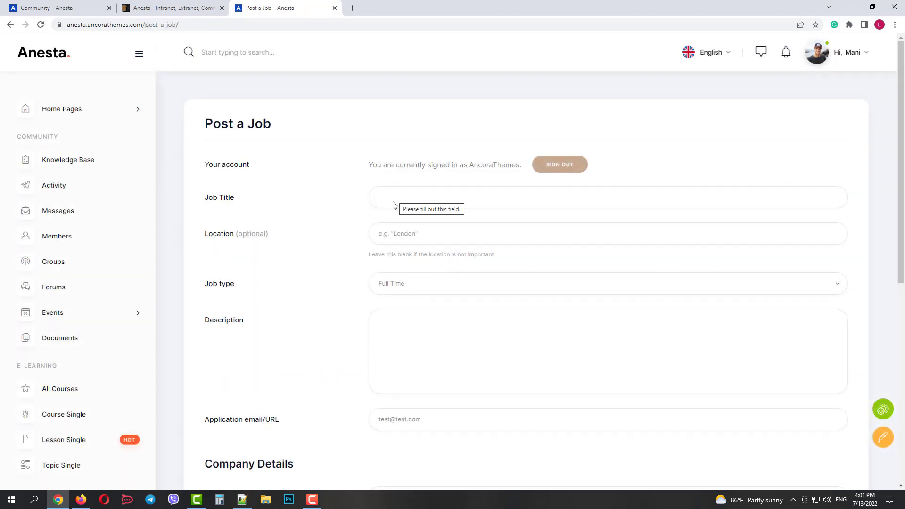
scroll(393, 206, down, 8)
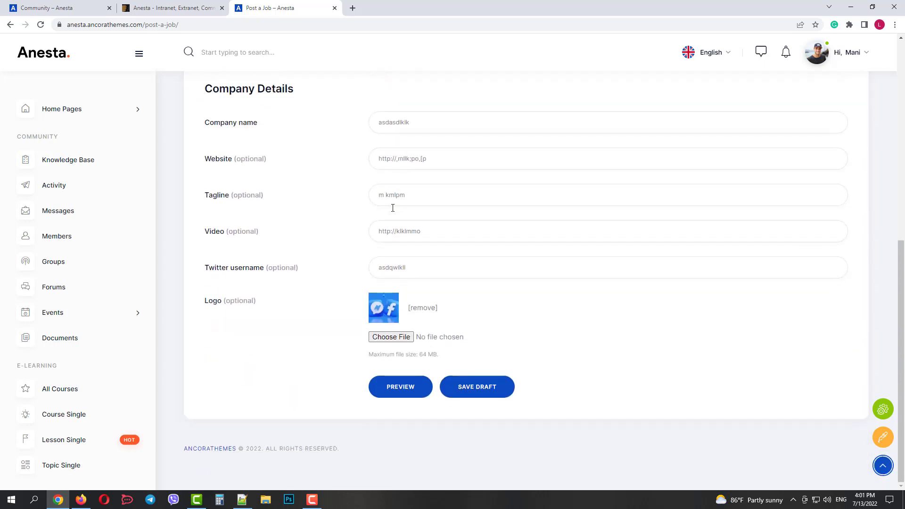
- Open the membership Pricing Plans page and examine the Standart, Premium and VIP levels
scroll(62, 293, down, 7)
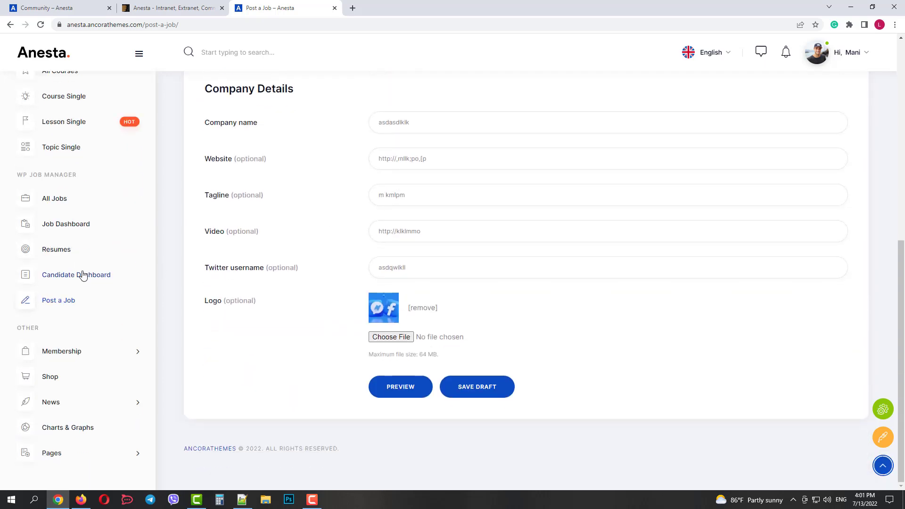
click(73, 355)
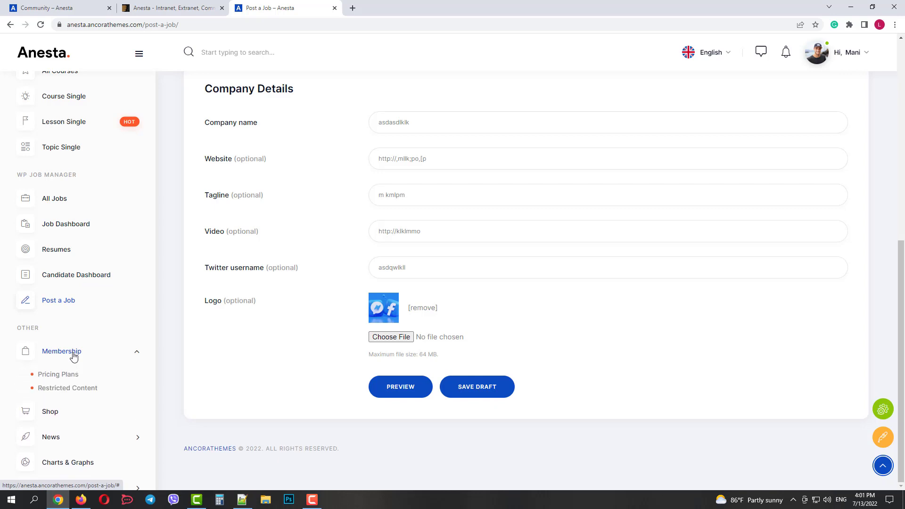
click(67, 374)
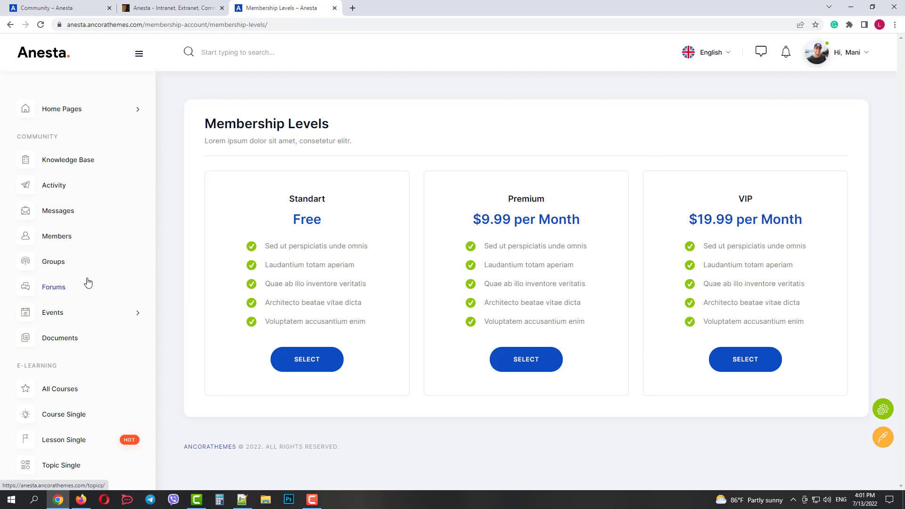
- Open the membership Restricted Content page and examine its access notice and registration option
scroll(88, 282, down, 7)
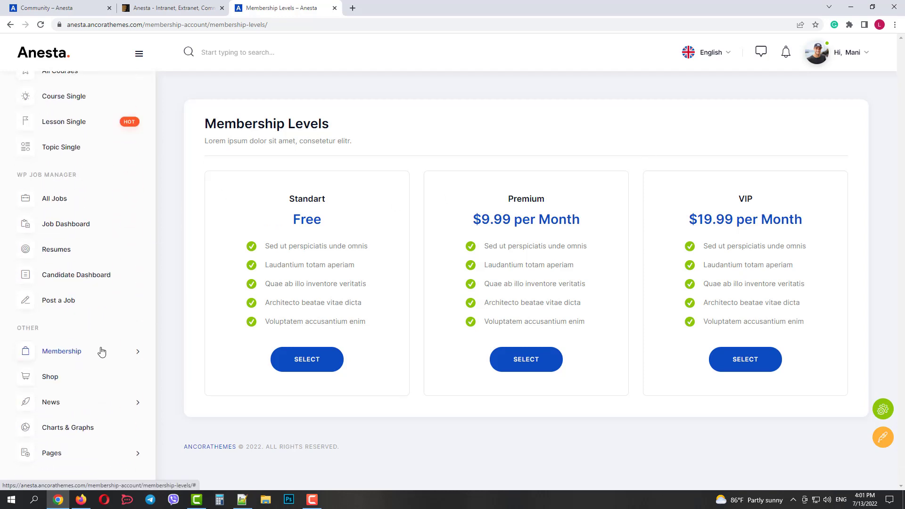
click(102, 351)
click(84, 390)
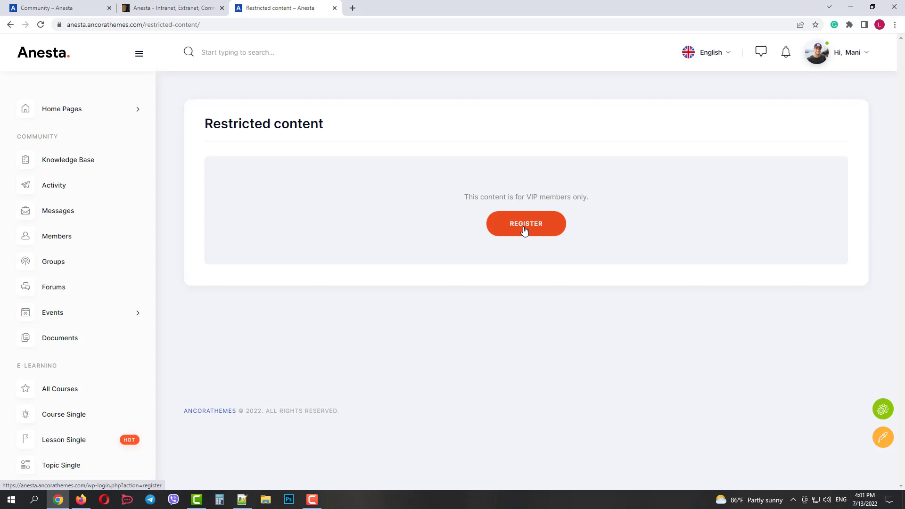
- Open the Shop page and examine its products, cart, categories and price filter
scroll(60, 326, down, 7)
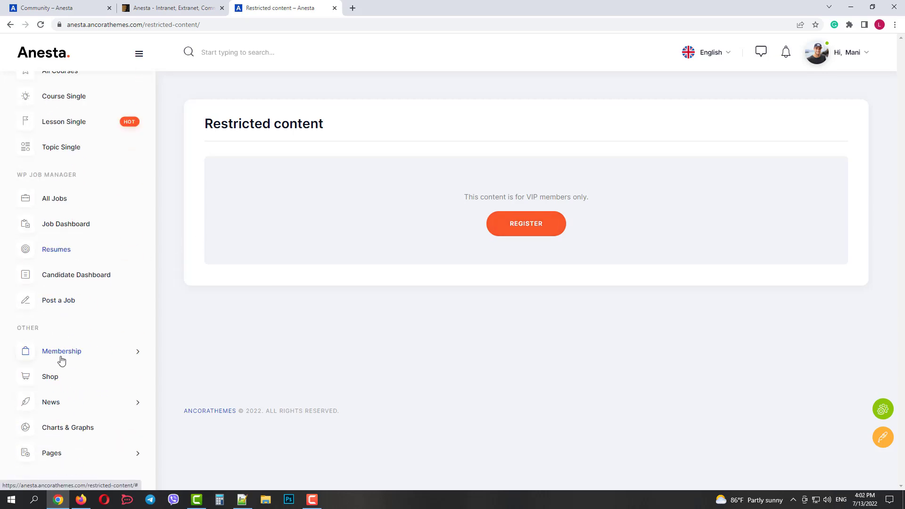
click(52, 378)
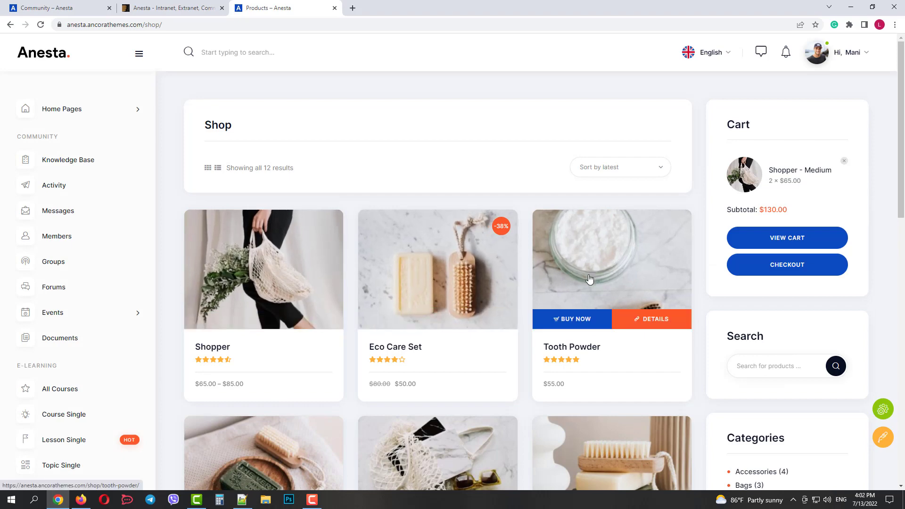
scroll(590, 283, down, 5)
- Open the All Posts page of the News section and examine its posts, categories and latest news
scroll(78, 316, down, 7)
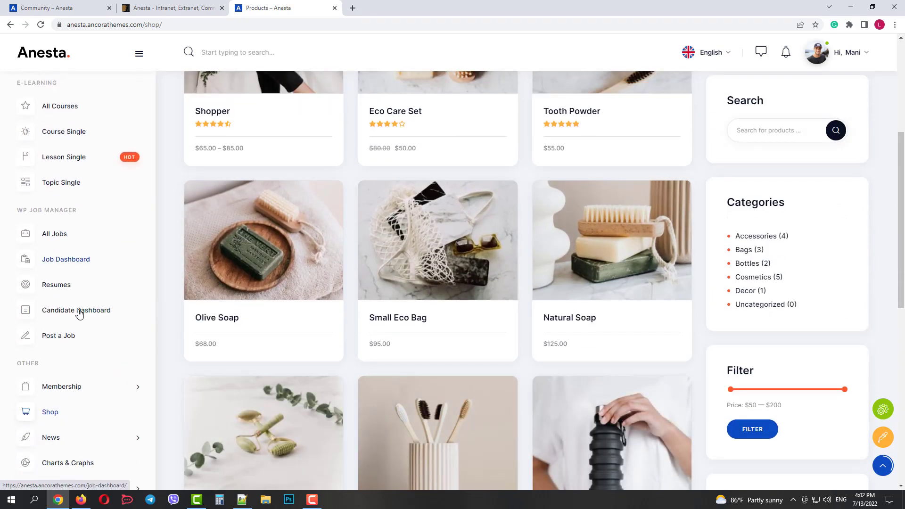
click(69, 406)
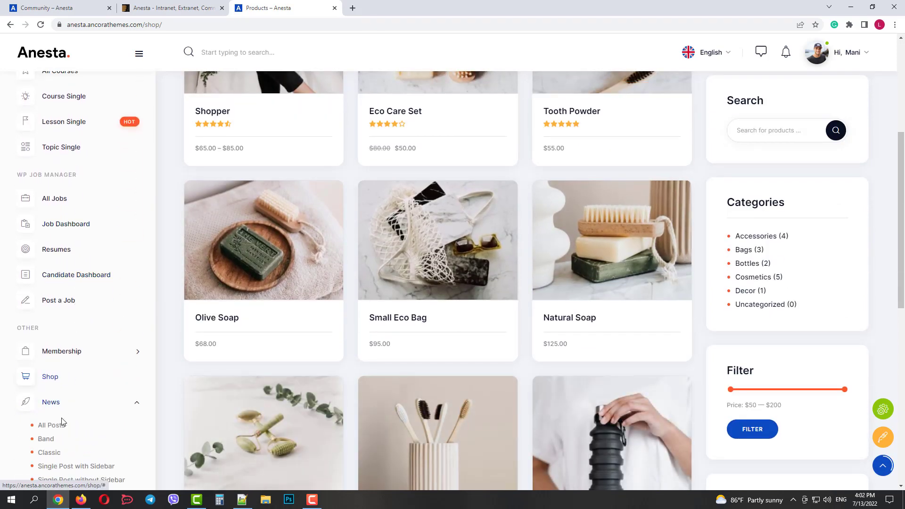
scroll(62, 401, down, 1)
click(52, 379)
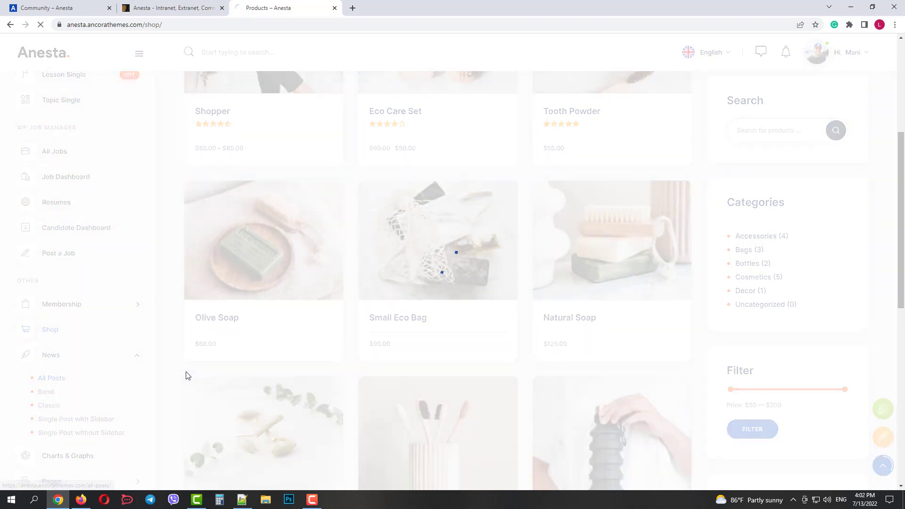
scroll(461, 208, down, 8)
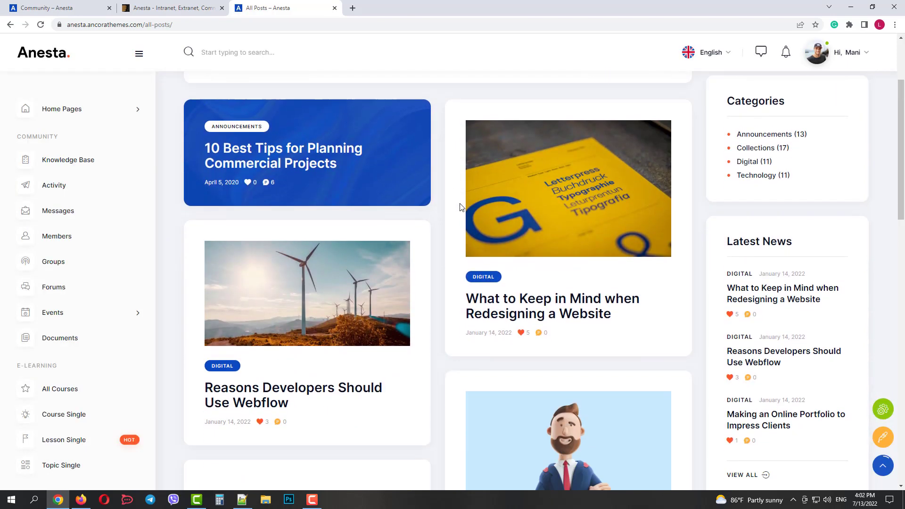
scroll(456, 209, up, 4)
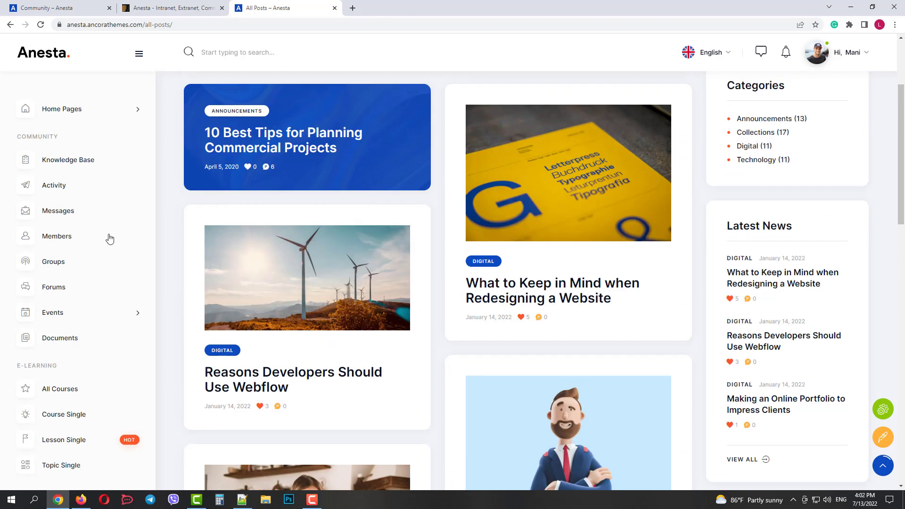
- Open the Charts & Graphs page
scroll(105, 245, down, 7)
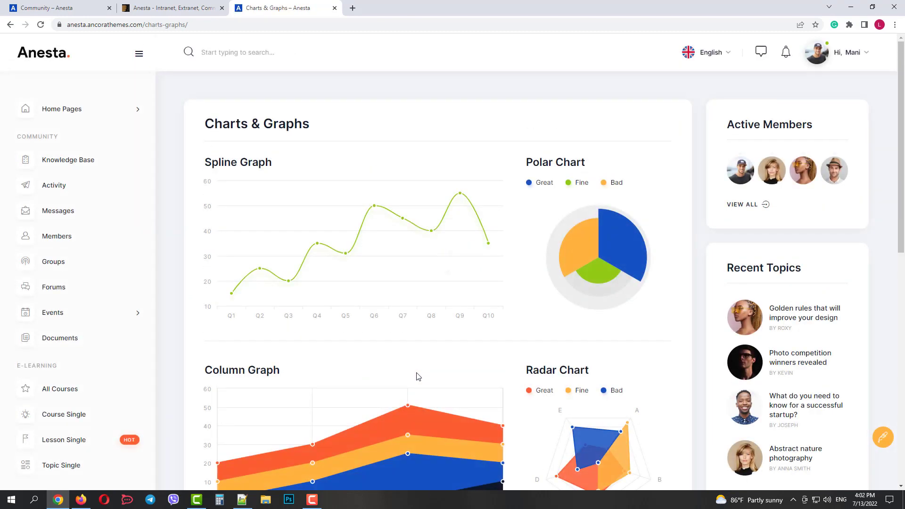
- Examine the Charts & Graphs page from the spline graph to the pie chart and expand the Pages section's list of entries
scroll(595, 257, down, 3)
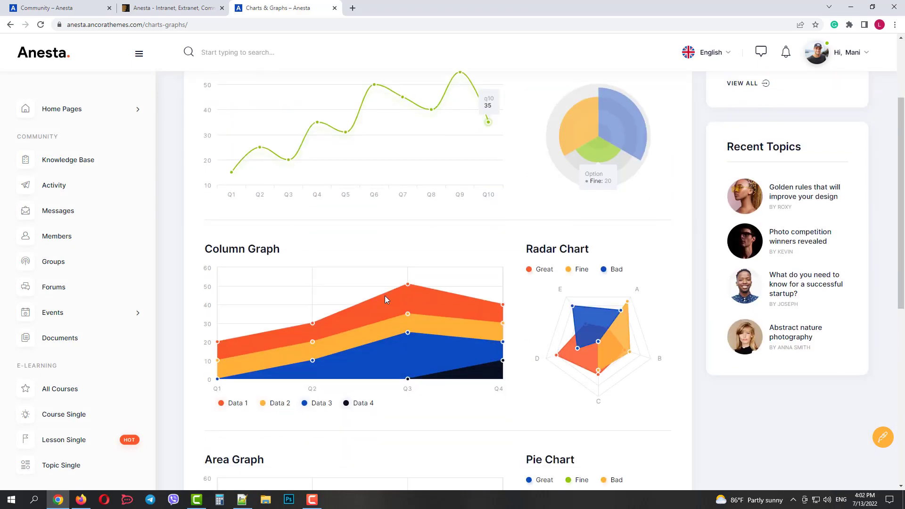
scroll(528, 314, down, 3)
scroll(72, 366, down, 6)
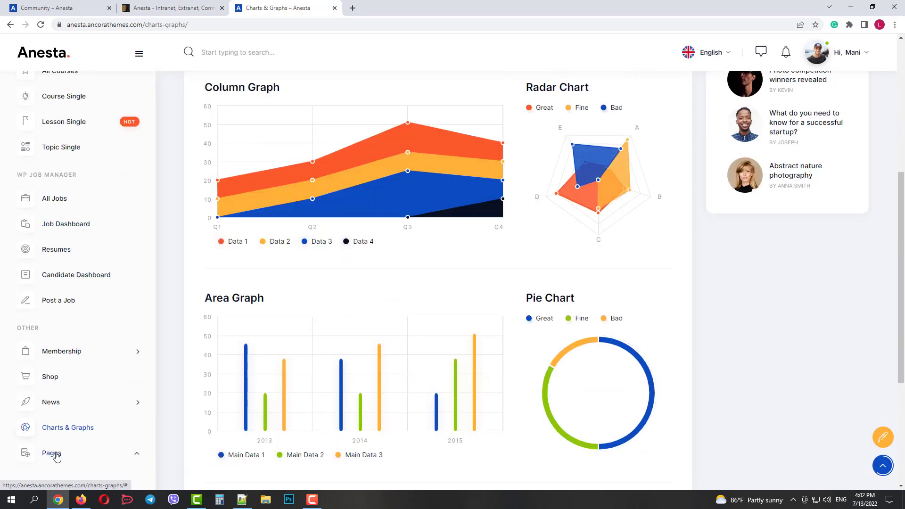
scroll(61, 401, down, 2)
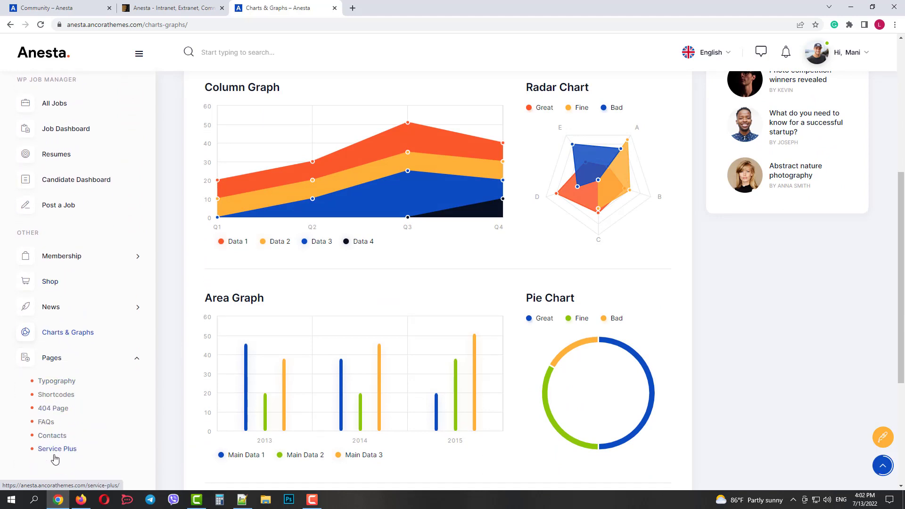
scroll(56, 410, up, 15)
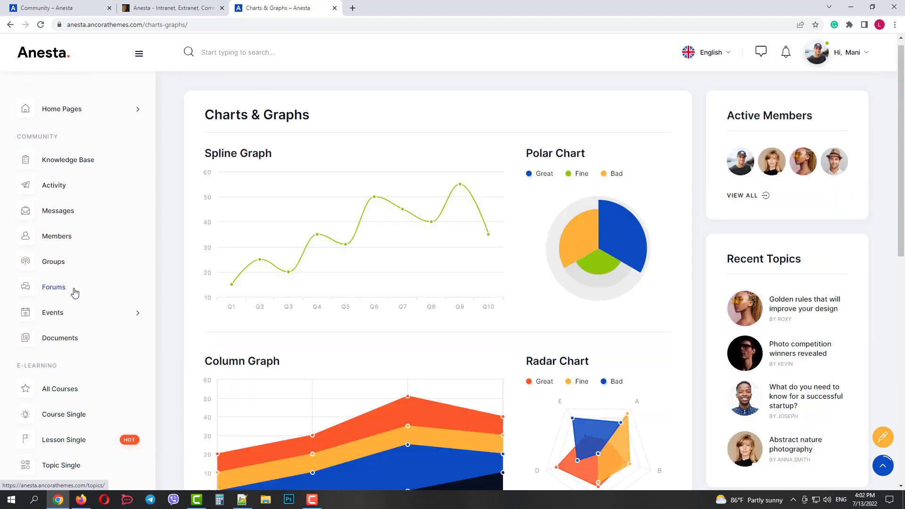
- Close the Charts & Graphs and ThemeForest tabs to return to the logged-in community site
click(335, 8)
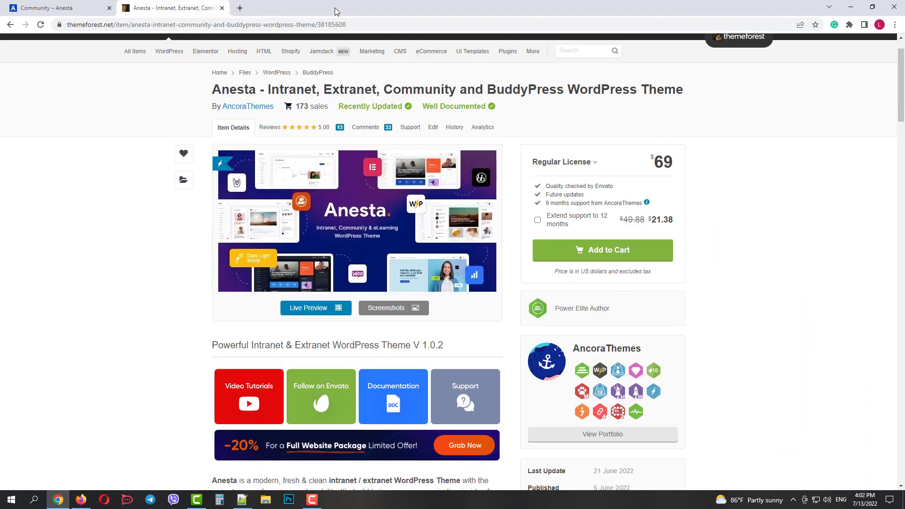
click(223, 8)
scroll(537, 317, up, 2)
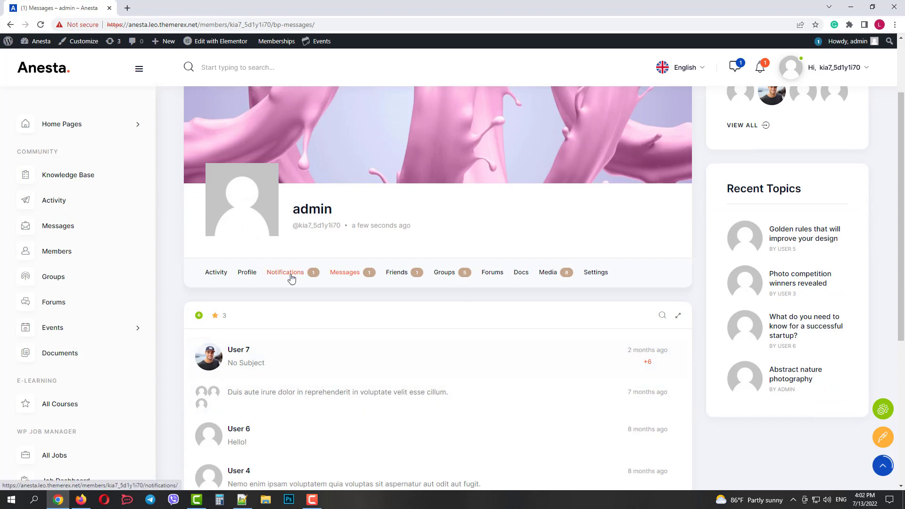
- Open the admin profile's Notifications and examine its Unread and Read lists
scroll(315, 321, down, 3)
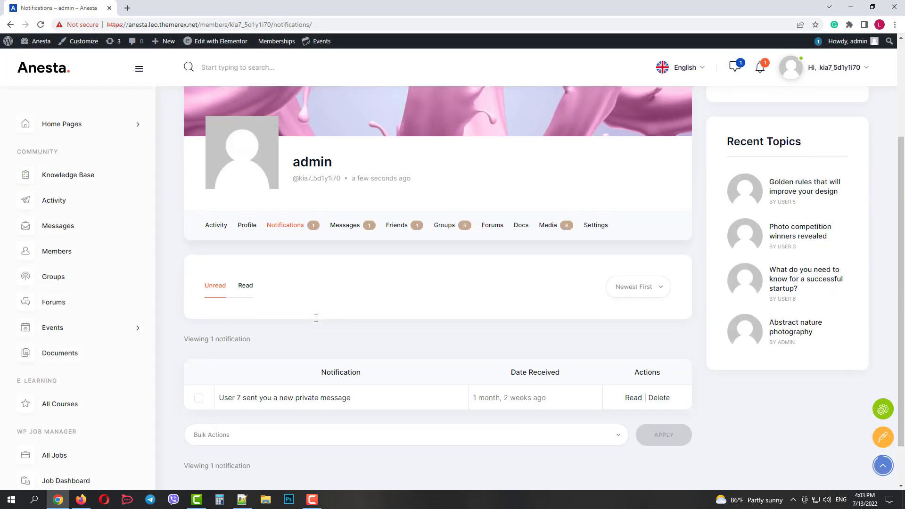
click(250, 288)
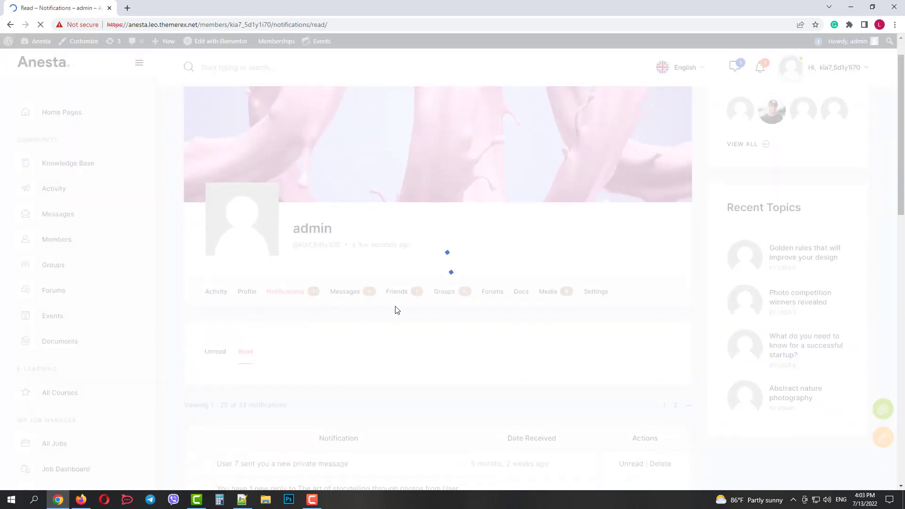
scroll(346, 348, down, 2)
scroll(630, 347, up, 5)
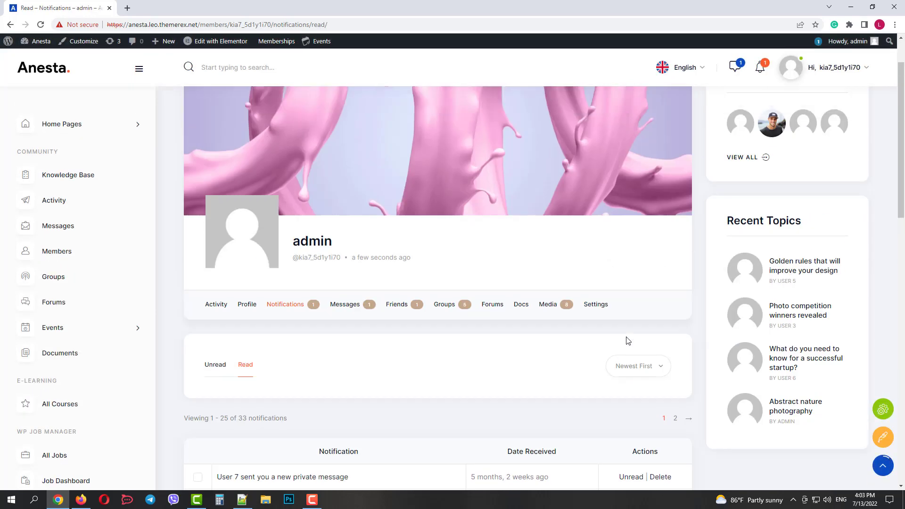
- Open My profile from the account options and examine the profile's Edit page
click(868, 70)
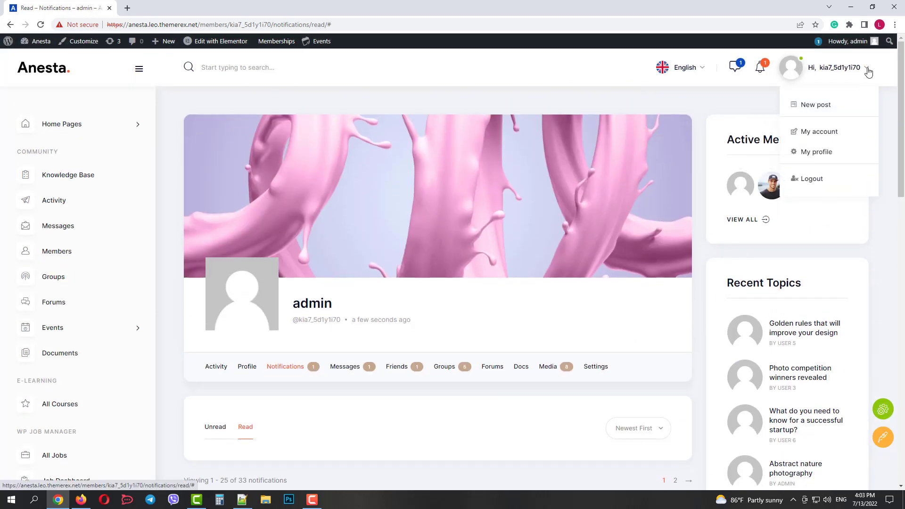
click(835, 153)
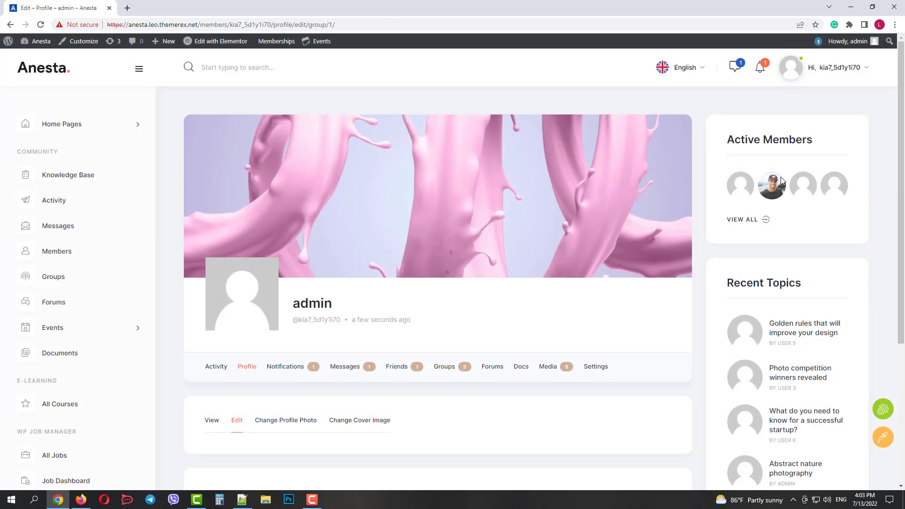
scroll(557, 266, down, 2)
scroll(557, 270, down, 3)
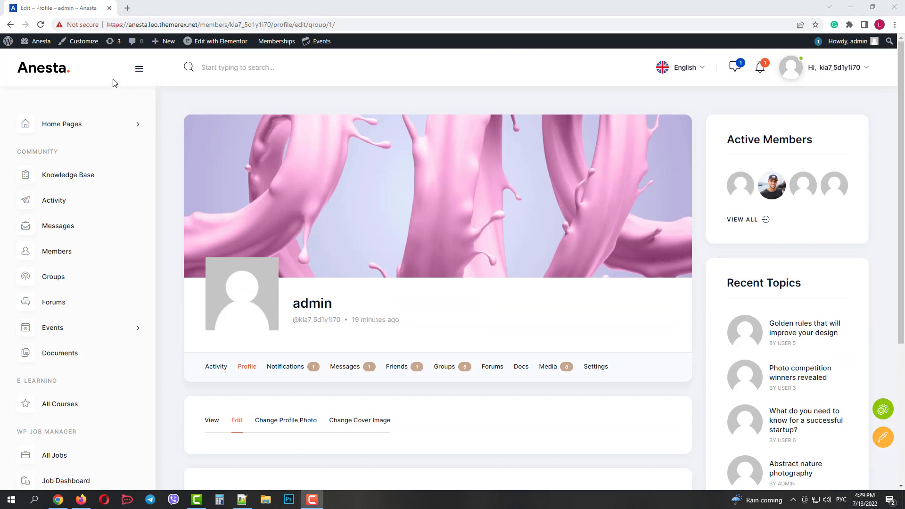
- Open the WordPress Dashboard in a new tab, place it before the profile tab, and return to the profile page
middle_click(37, 66)
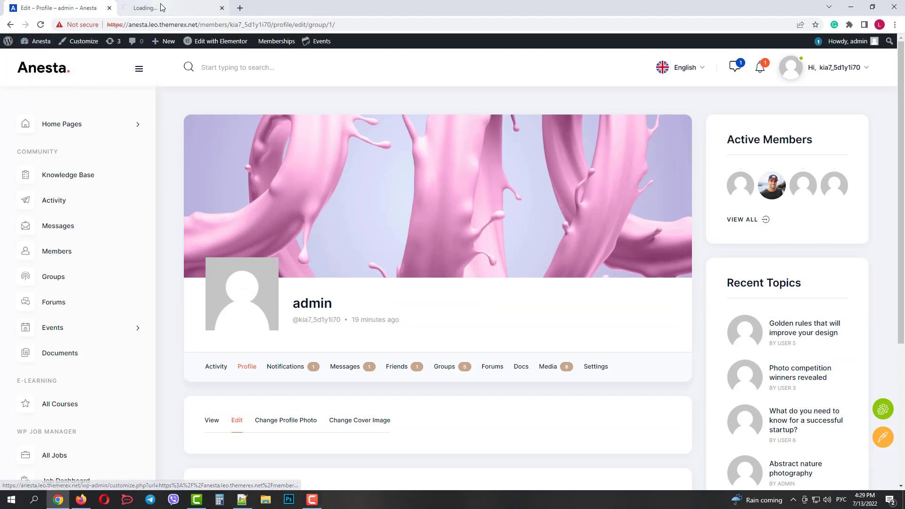
drag(162, 7, 64, 6)
click(170, 6)
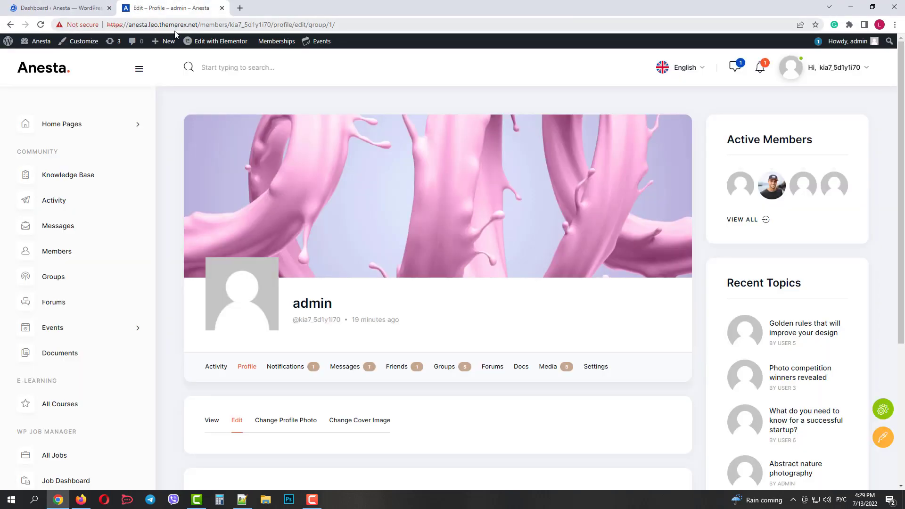
- Open the site's Knowledge Base page and examine the Help Center search and its article categories
click(80, 179)
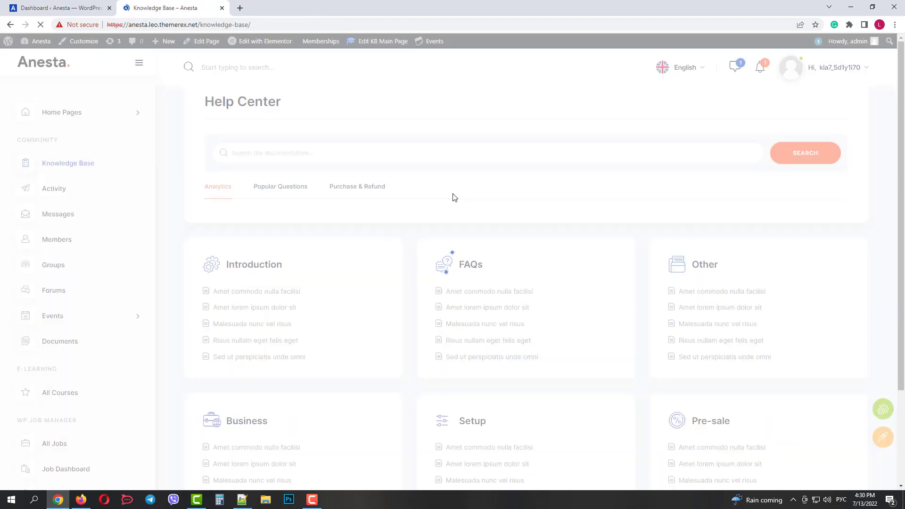
scroll(453, 196, down, 2)
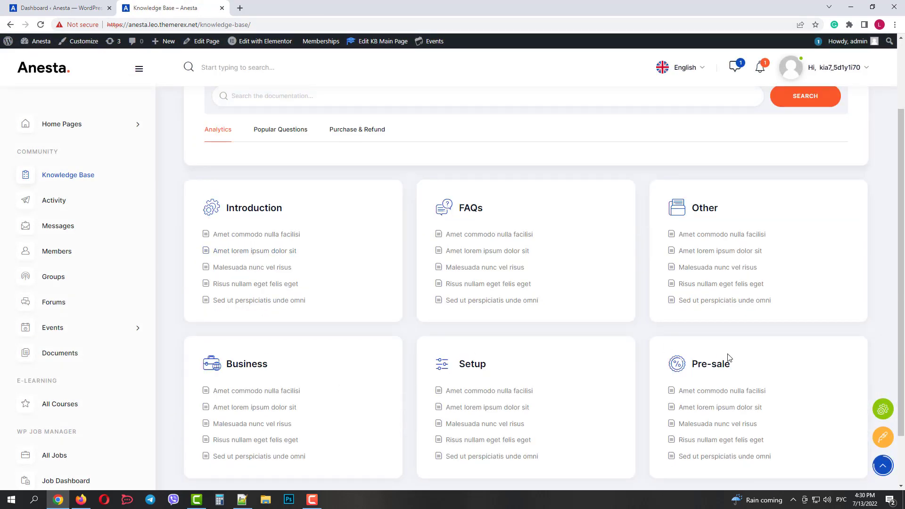
scroll(728, 358, down, 2)
scroll(731, 355, up, 4)
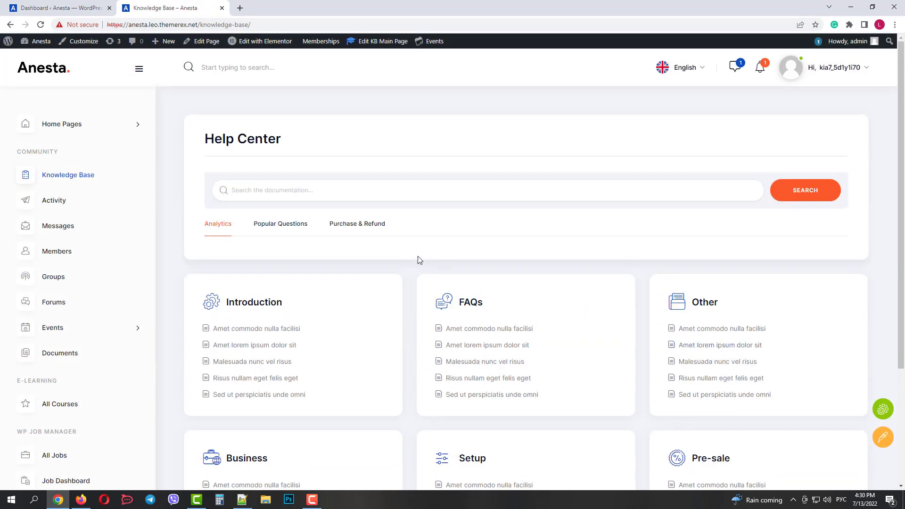
- Switch to the WordPress Dashboard and open the Knowledge Base All Articles list
click(53, 7)
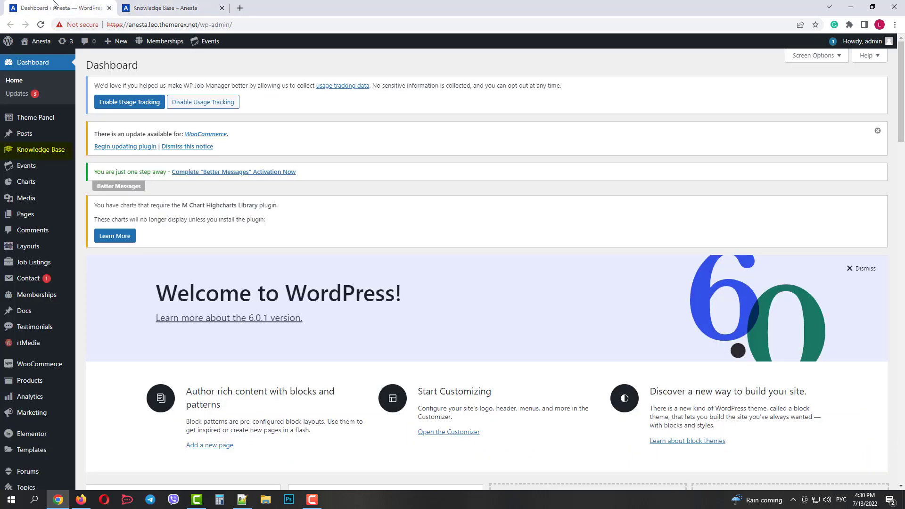
click(126, 163)
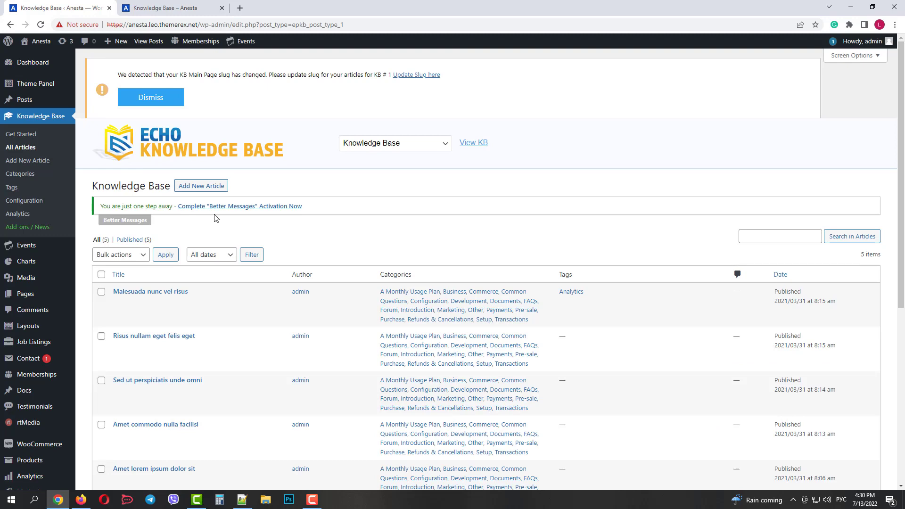
scroll(217, 221, down, 1)
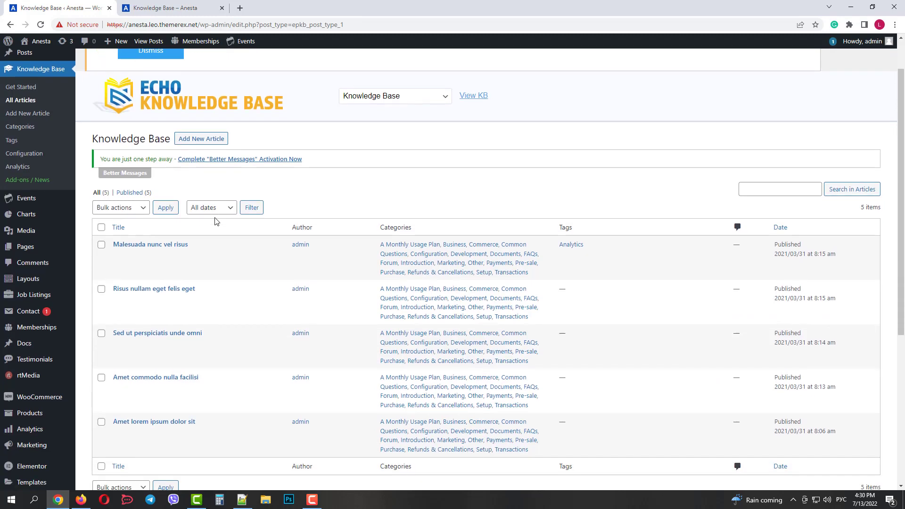
- Open the article "Malesuada nunc vel risus" in the editor, examine its content, and return to the articles list
click(118, 257)
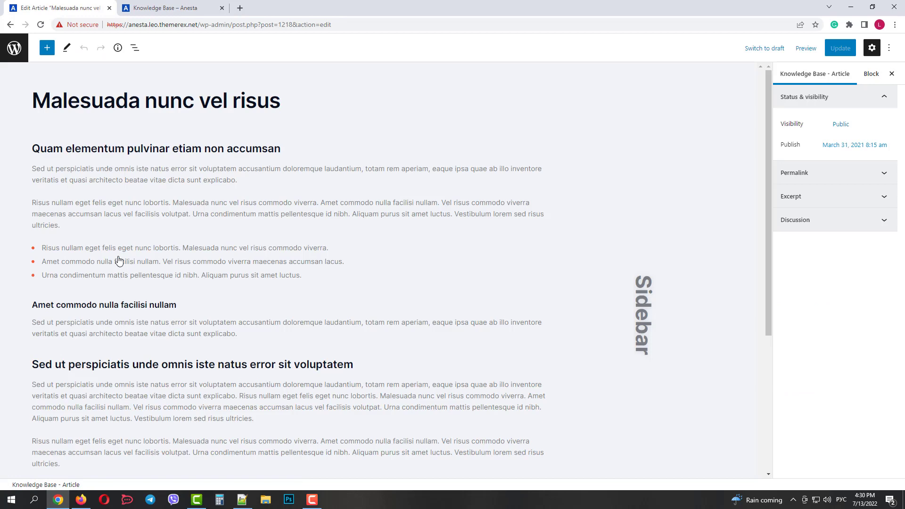
scroll(135, 250, down, 5)
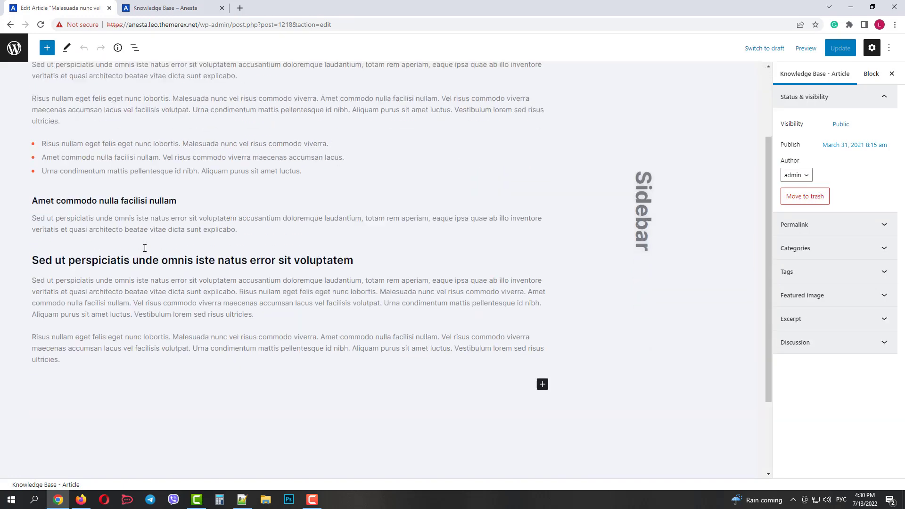
scroll(141, 249, up, 5)
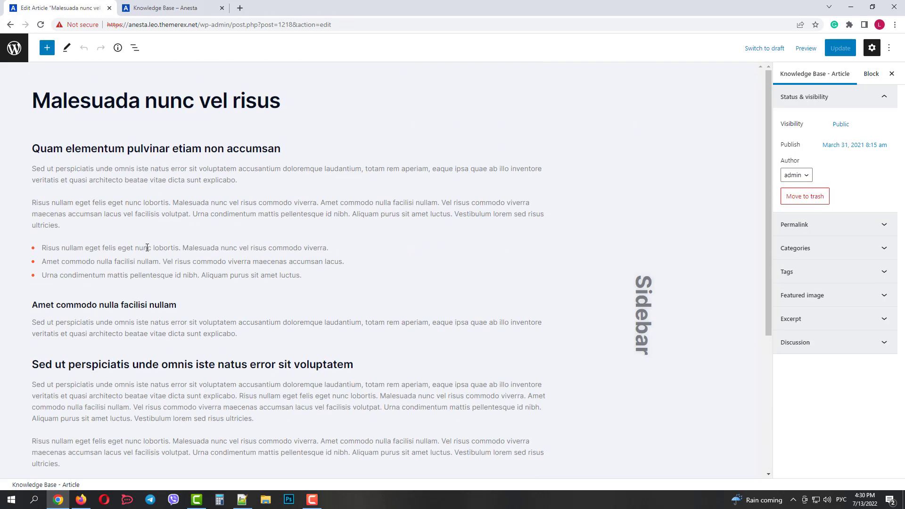
click(9, 26)
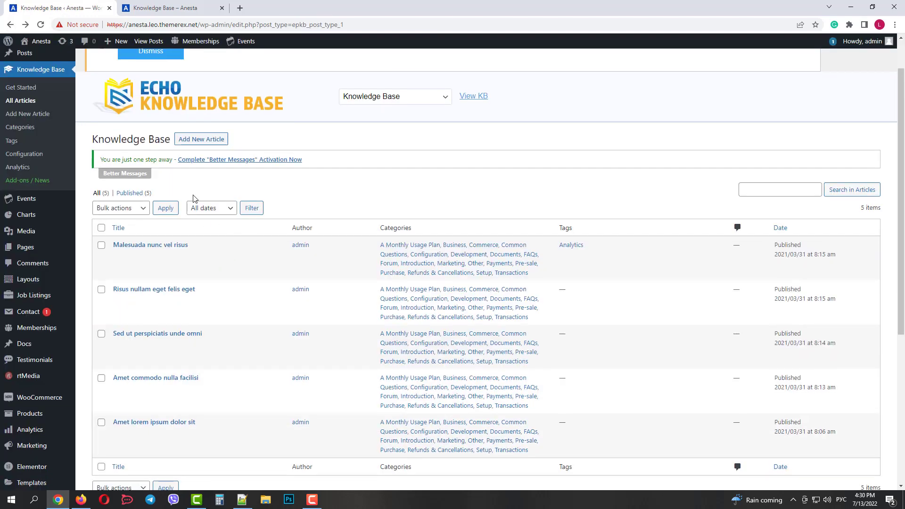
scroll(35, 179, up, 1)
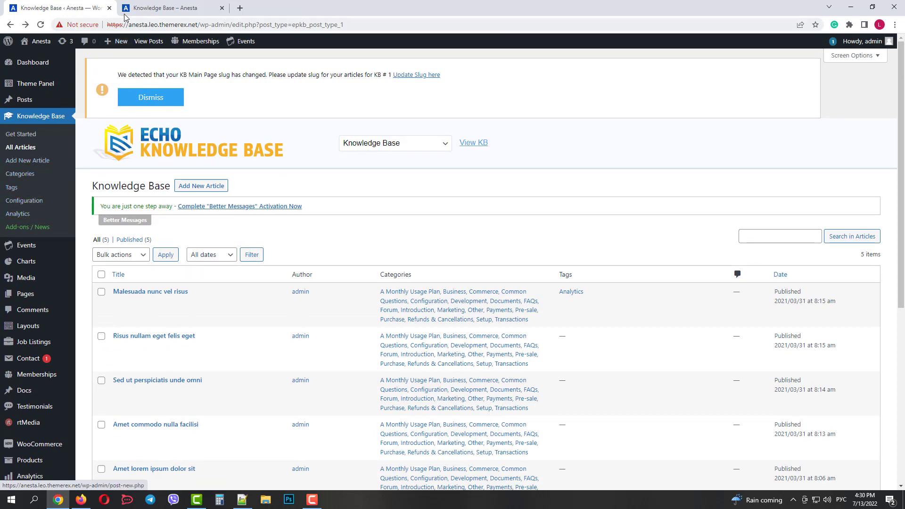
- Switch back to the site, open the Activity page and examine its update form, filters and member posts
click(150, 6)
click(58, 203)
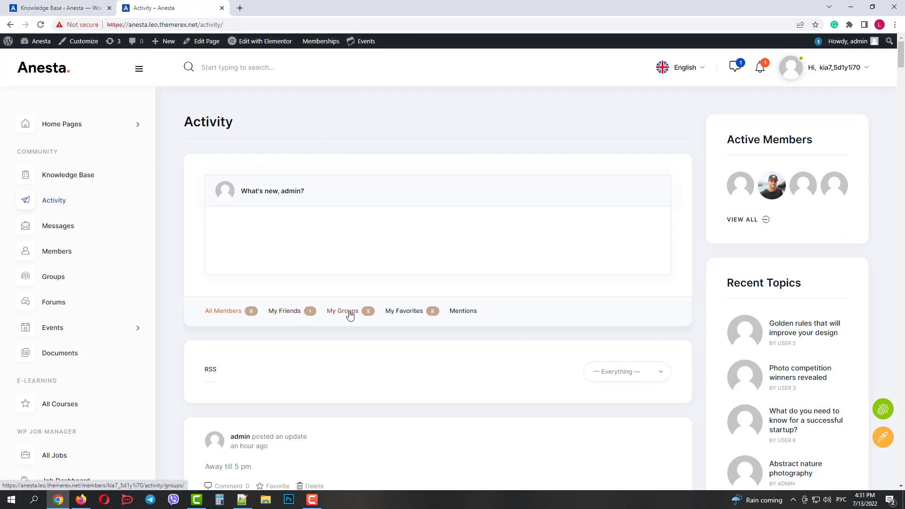
scroll(462, 311, down, 5)
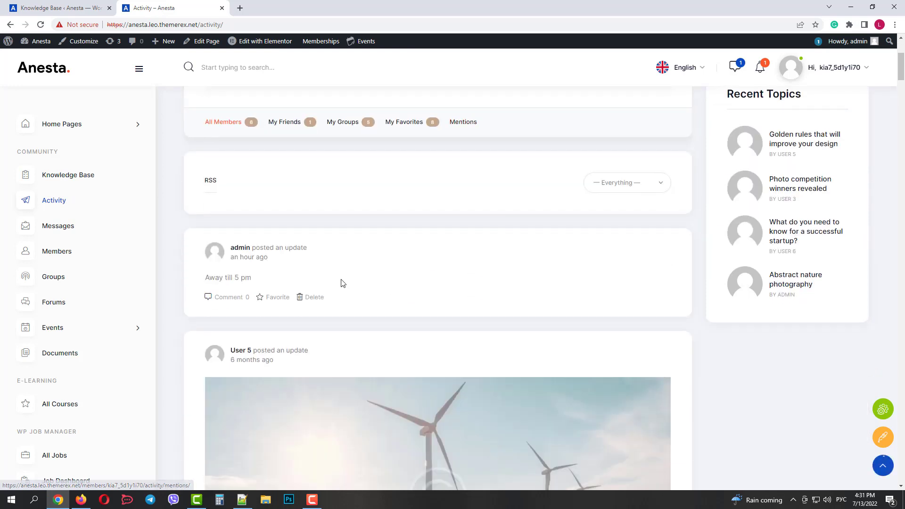
scroll(329, 281, up, 5)
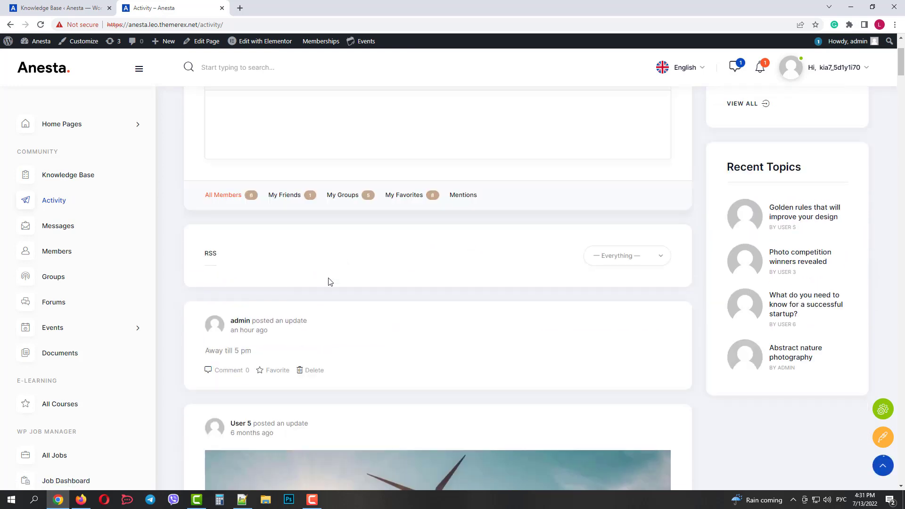
- View the Messages page and examine the member cards on the Members page
click(68, 230)
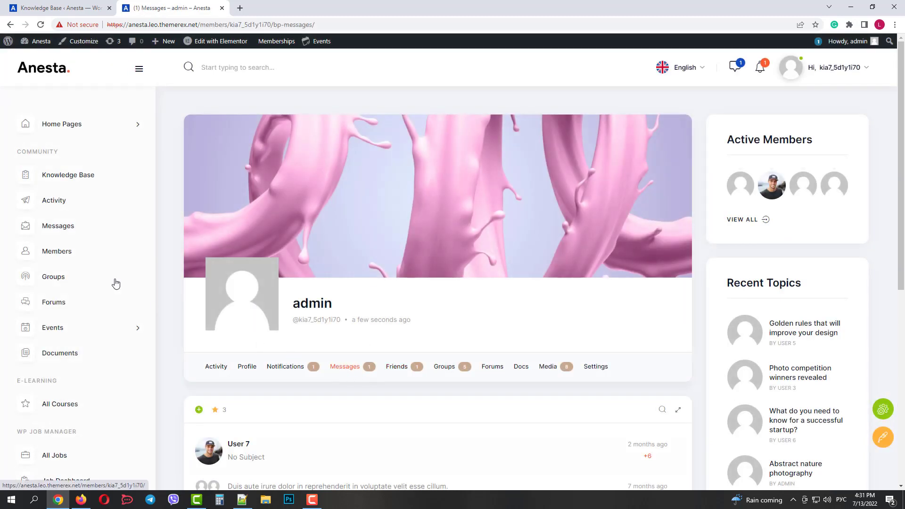
click(64, 257)
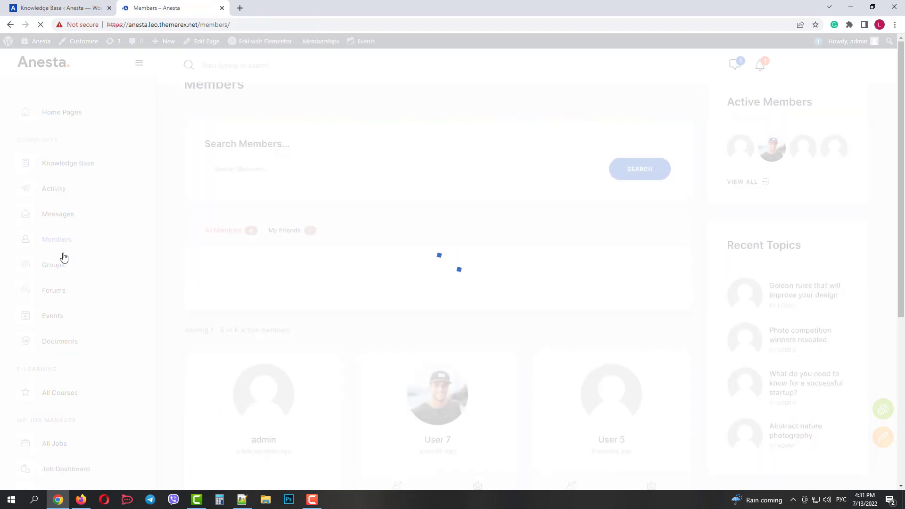
scroll(410, 221, down, 7)
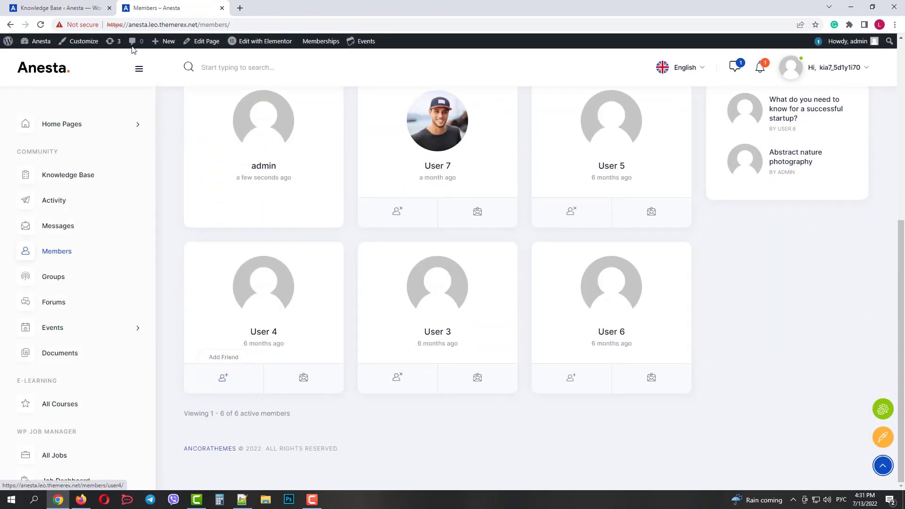
- Switch to the WordPress Dashboard, open All Users and examine the user accounts, roles and member types
click(60, 6)
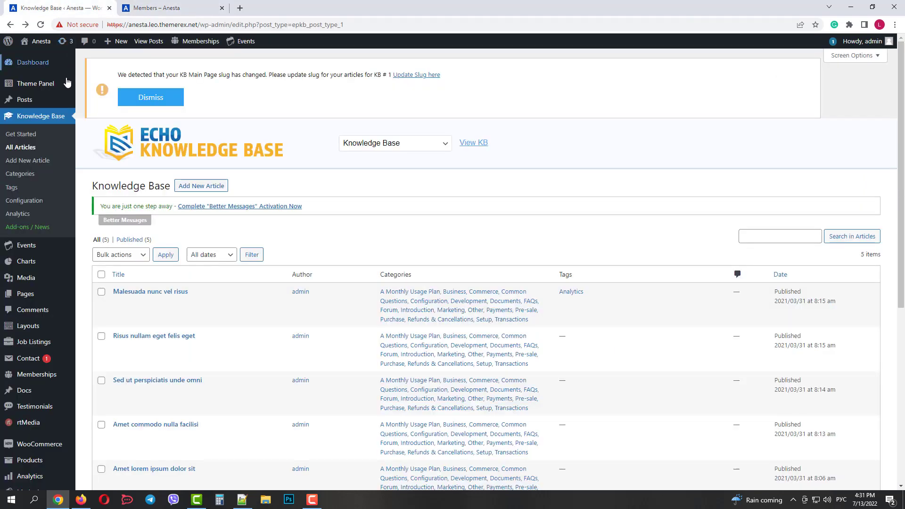
scroll(66, 188, down, 6)
click(96, 409)
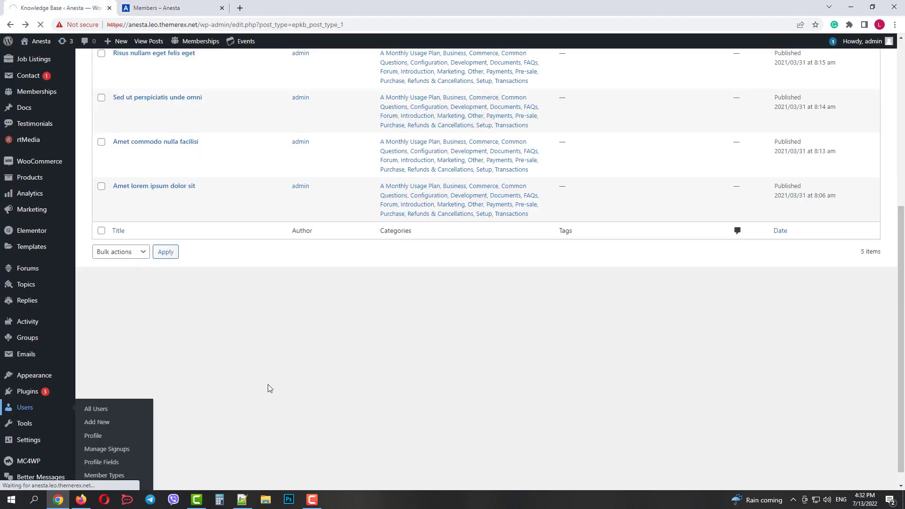
scroll(293, 371, down, 1)
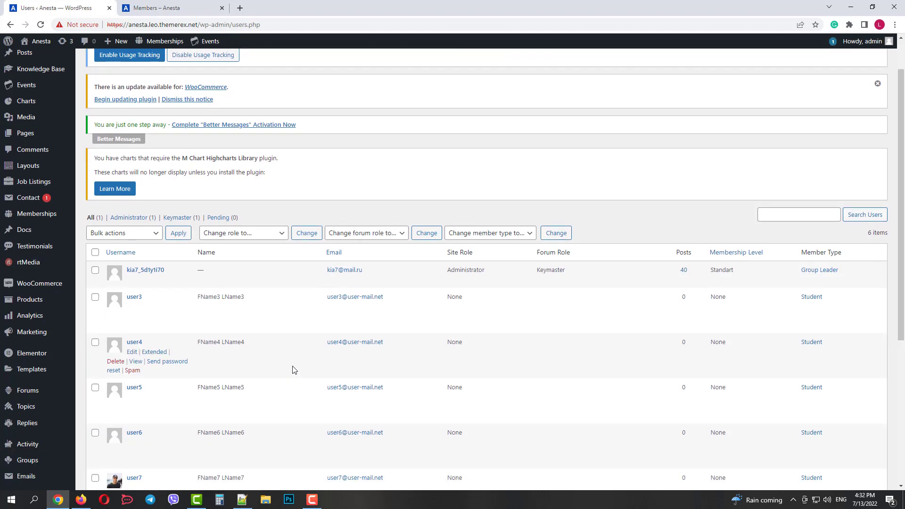
scroll(293, 370, down, 2)
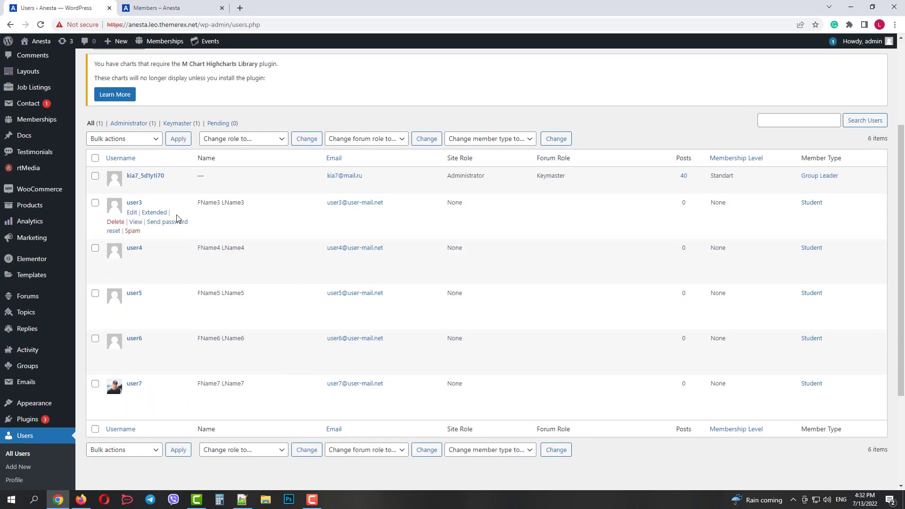
- Switch back to the site, open the Groups page and examine the group cards
click(161, 6)
scroll(401, 233, up, 4)
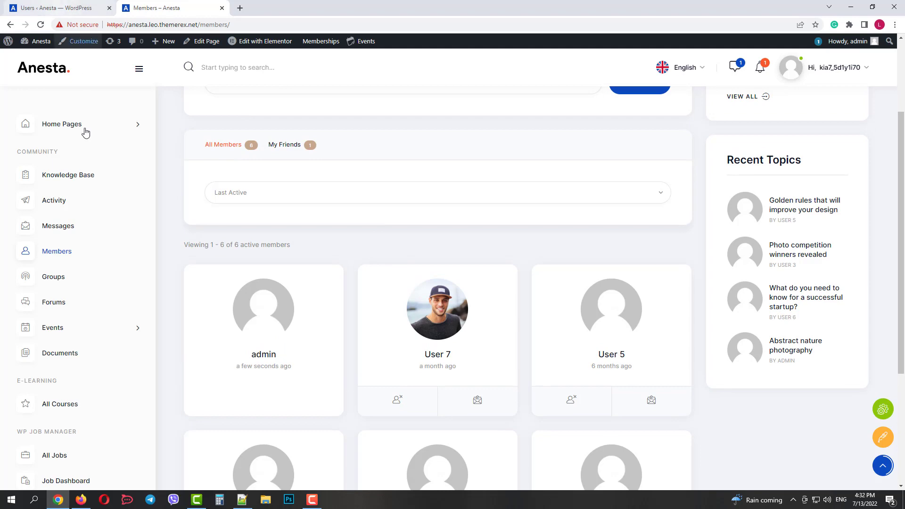
click(58, 281)
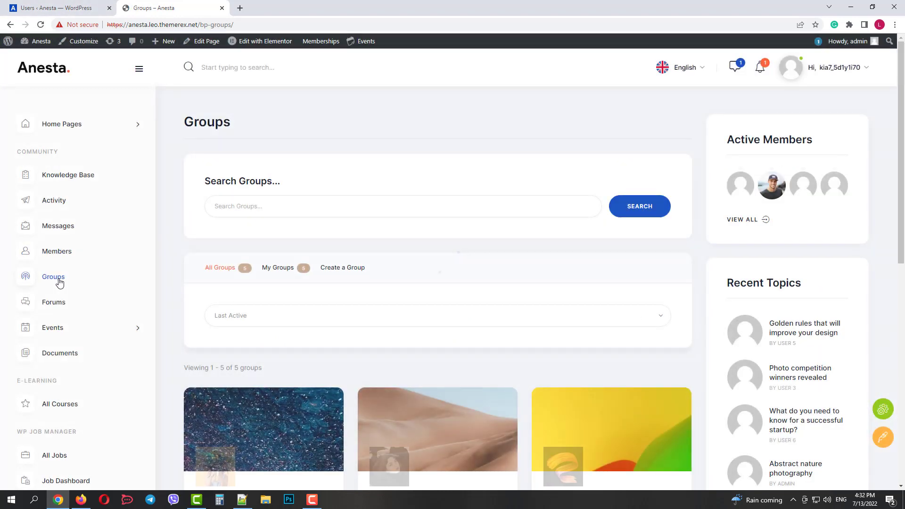
scroll(613, 314, down, 5)
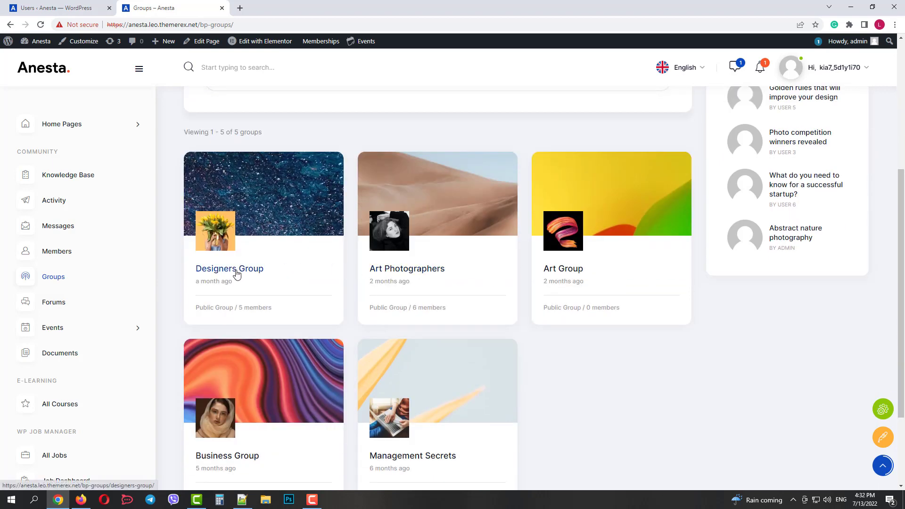
- Switch to the WordPress Dashboard, open the Groups section and examine the groups' descriptions, statuses and member columns
click(66, 4)
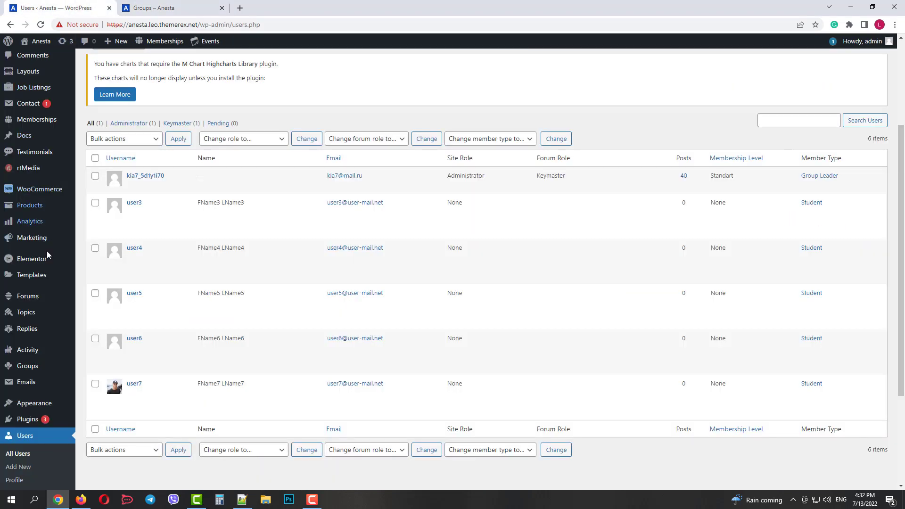
scroll(47, 255, down, 1)
mouse_move(32, 324)
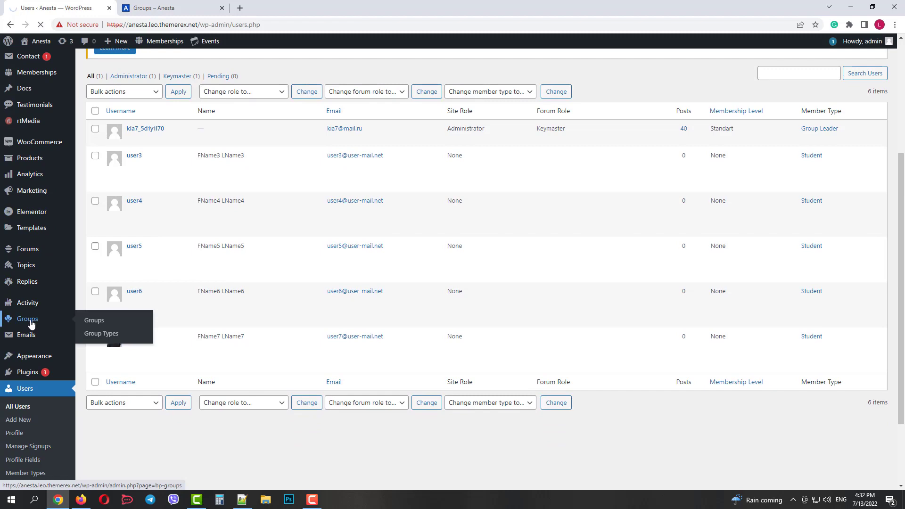
scroll(272, 357, down, 2)
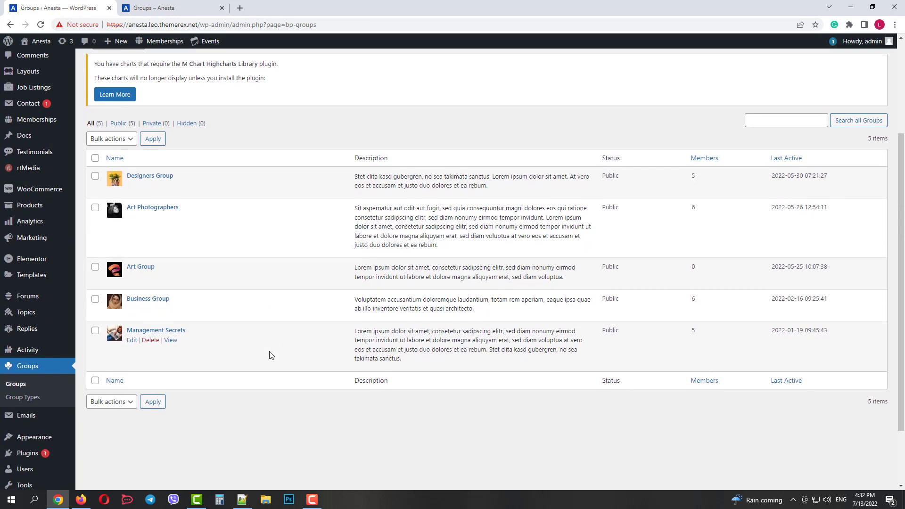
- Open Designers Group from the site's Groups page in a new tab and examine its content, posts and group editing options
click(166, 4)
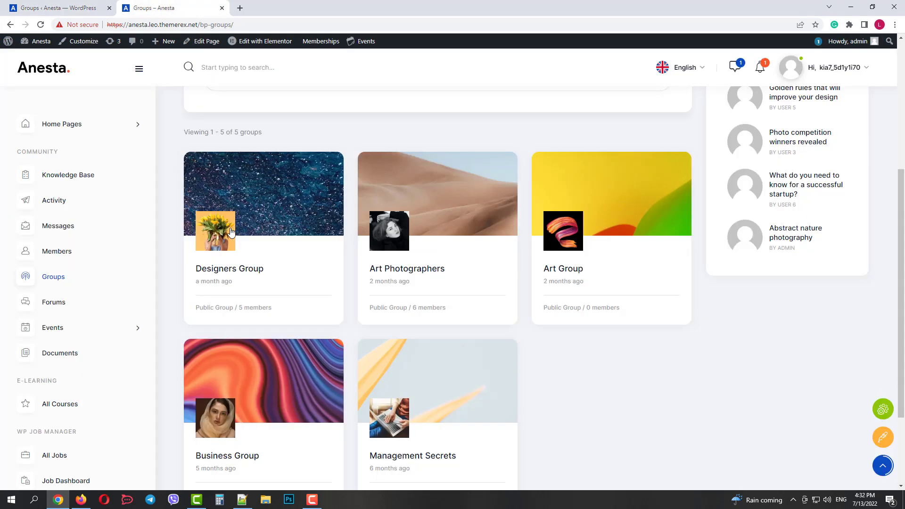
middle_click(217, 272)
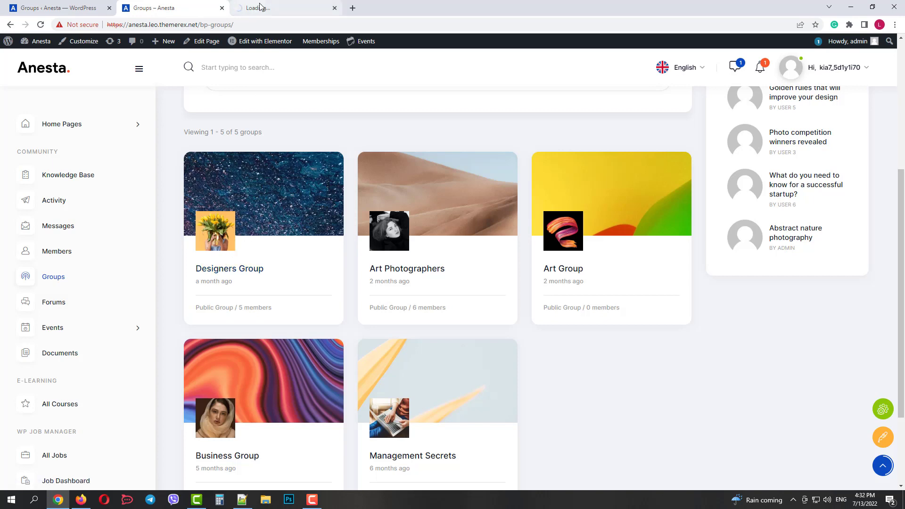
click(285, 8)
scroll(474, 220, down, 3)
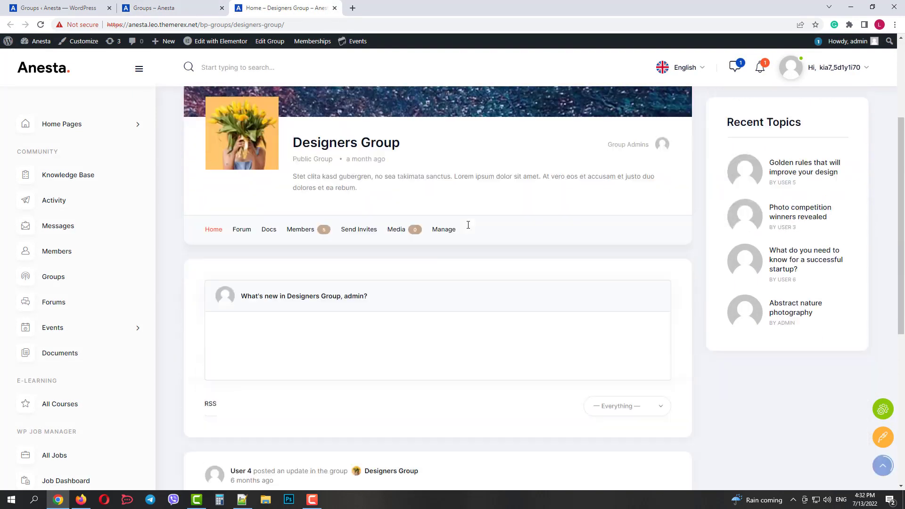
scroll(468, 230, down, 3)
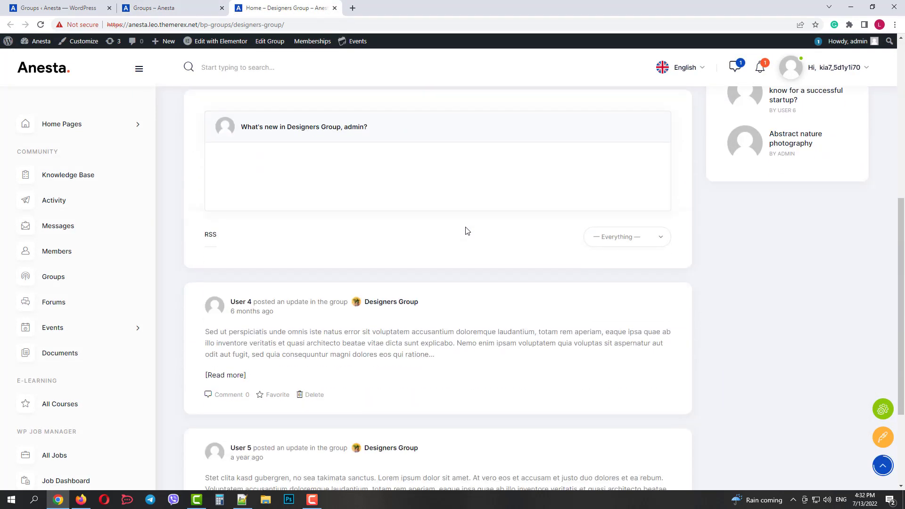
scroll(465, 231, up, 6)
mouse_move(269, 44)
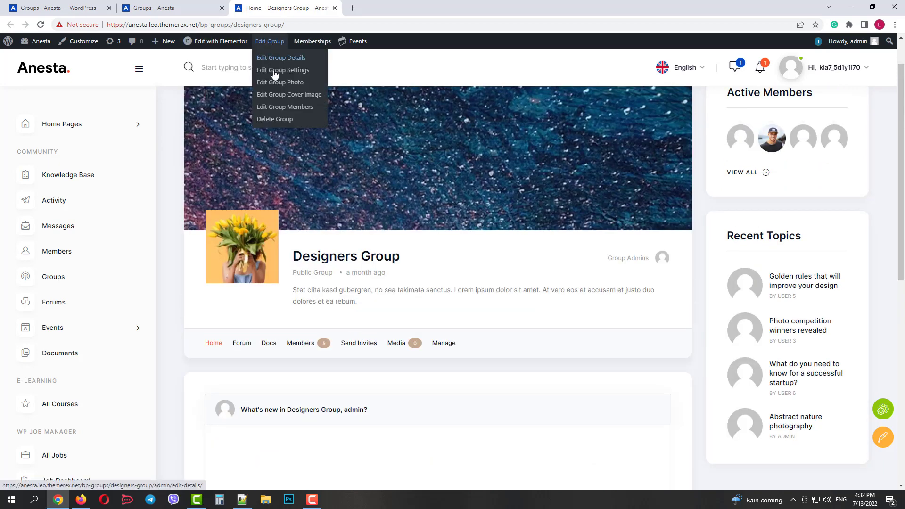
- Compare the site's Groups page with the group management actions in the Dashboard, and close the Designers Group page
click(169, 8)
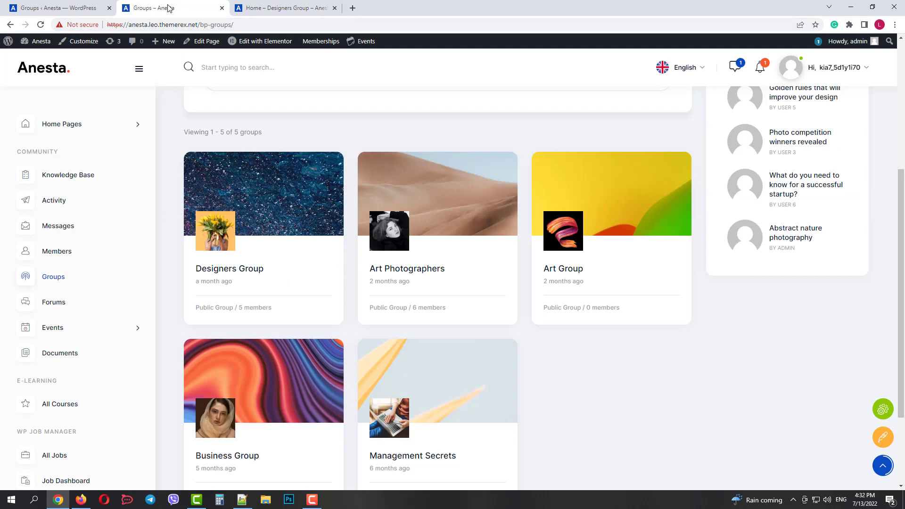
click(81, 5)
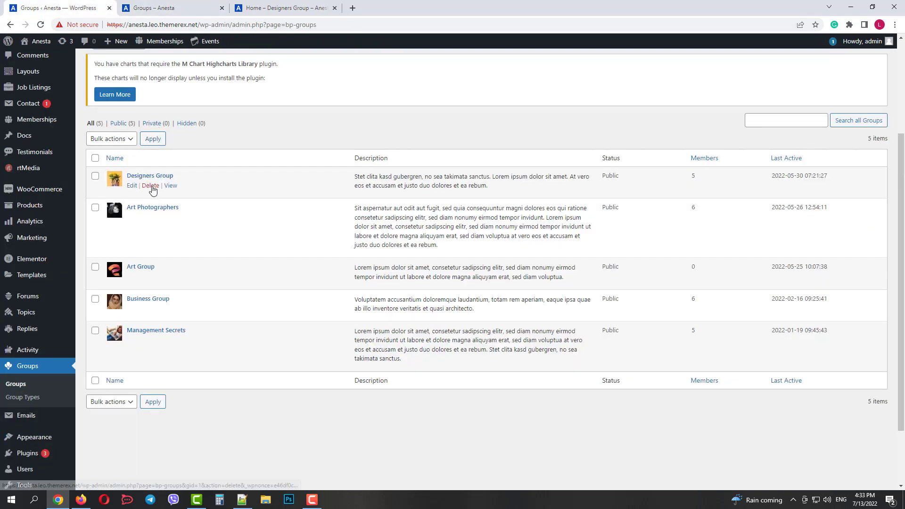
click(175, 4)
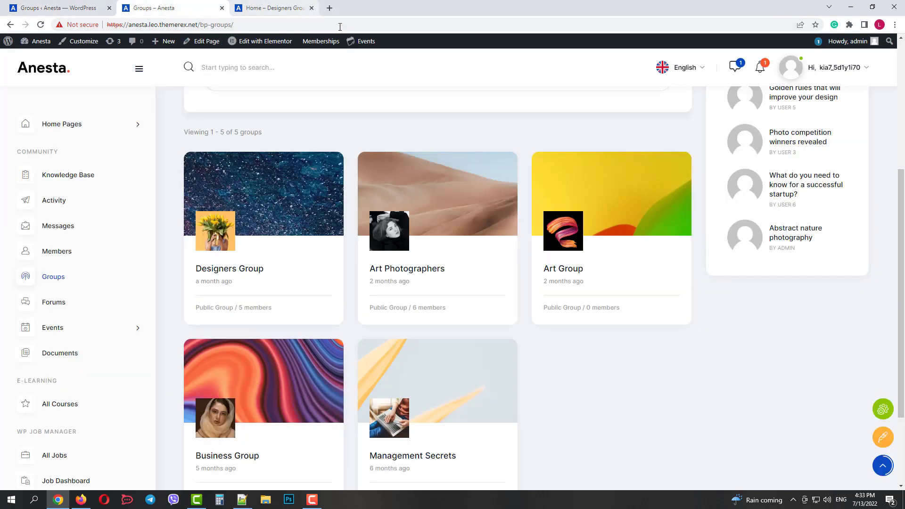
click(335, 8)
- Open the Forums page, examine its topics and view "The art of storytelling through photos" in a new tab
click(64, 309)
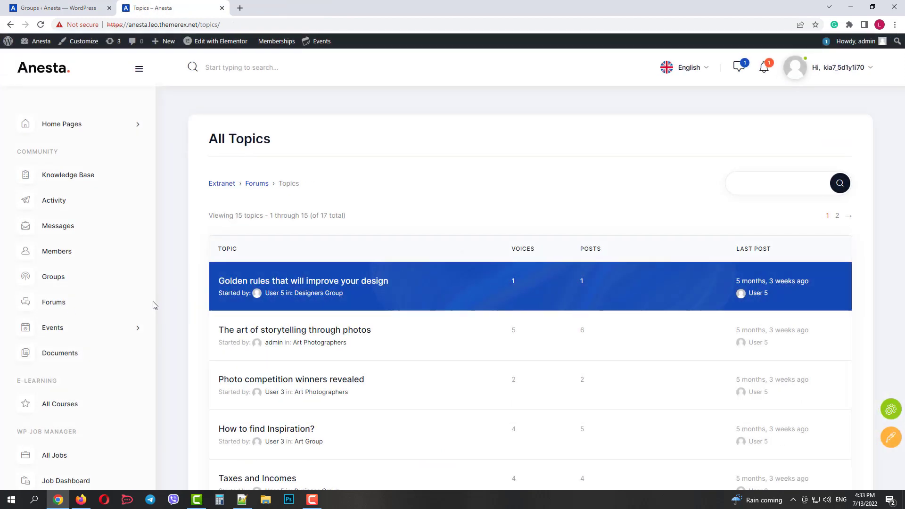
scroll(450, 294, down, 2)
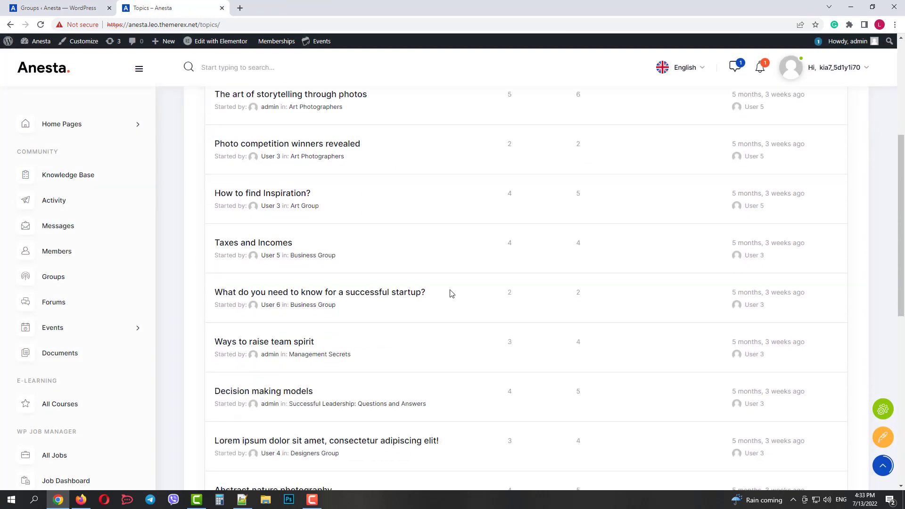
scroll(450, 294, up, 3)
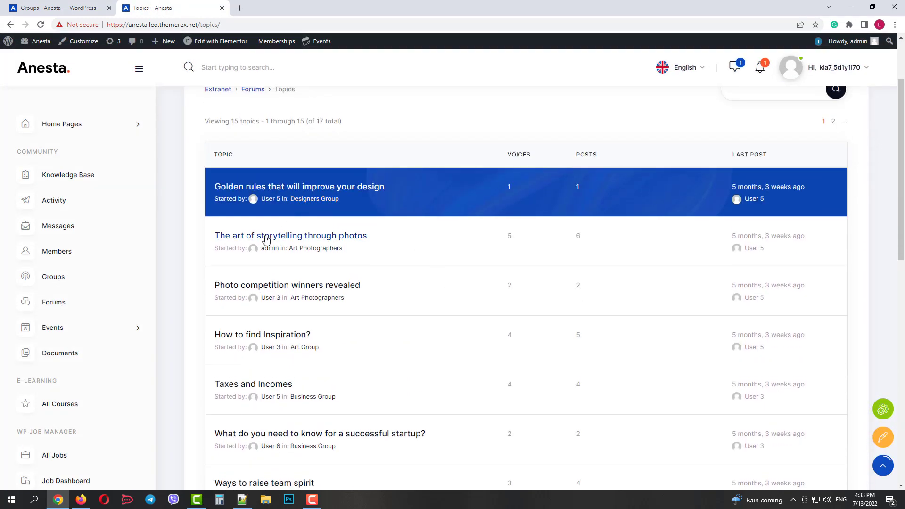
middle_click(267, 239)
click(297, 7)
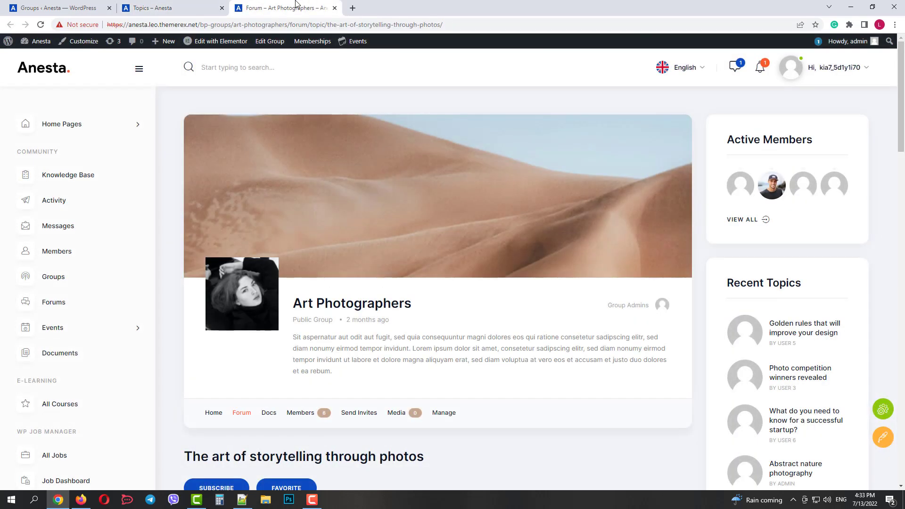
- Switch to the WordPress Dashboard, open All Forums and examine the forum entries
click(60, 6)
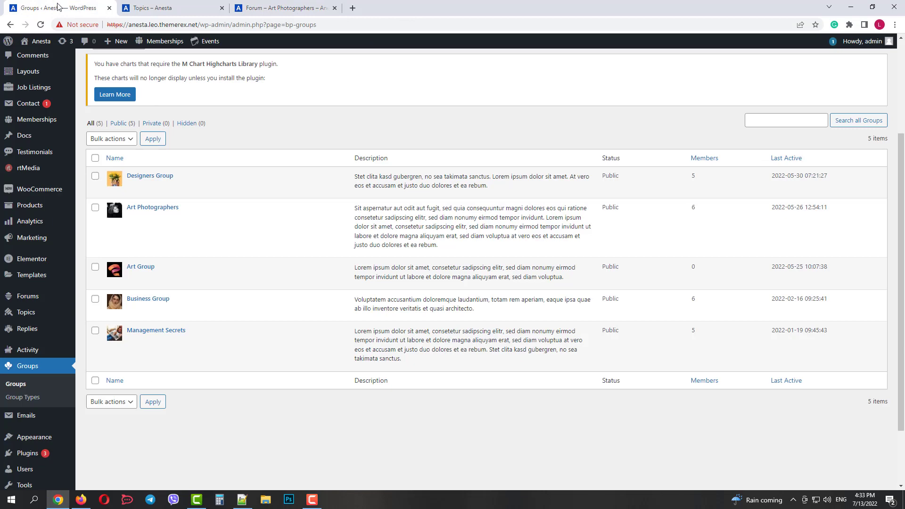
scroll(34, 250, down, 2)
mouse_move(29, 224)
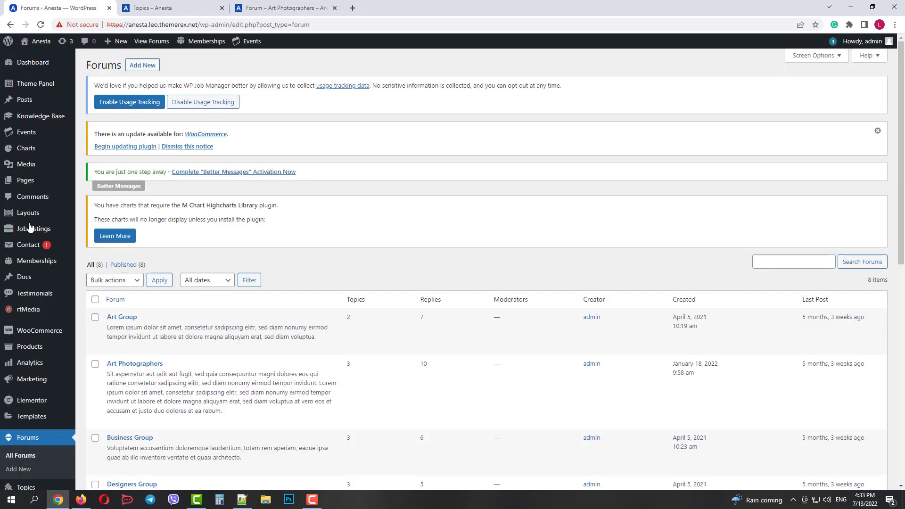
scroll(433, 184, down, 3)
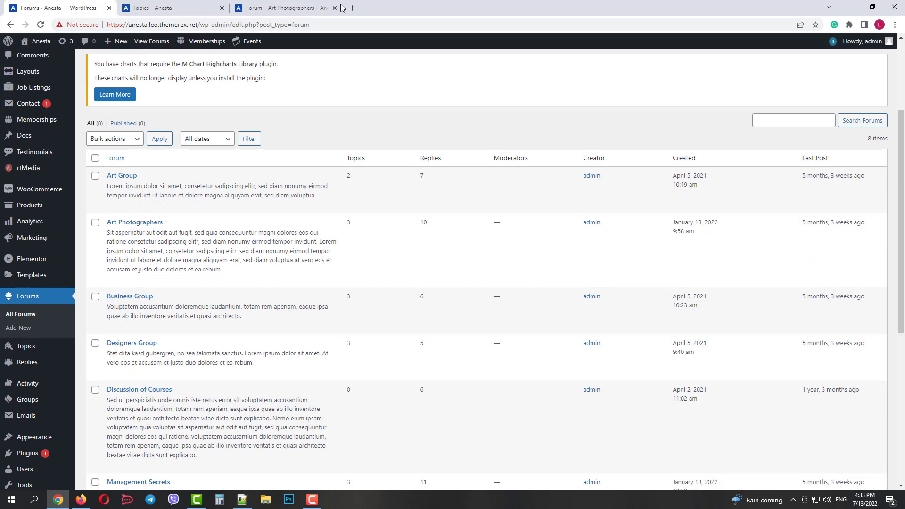
- Close the forum topic page, open the site's Events Calendar and preview the WordCamp New York event
click(188, 8)
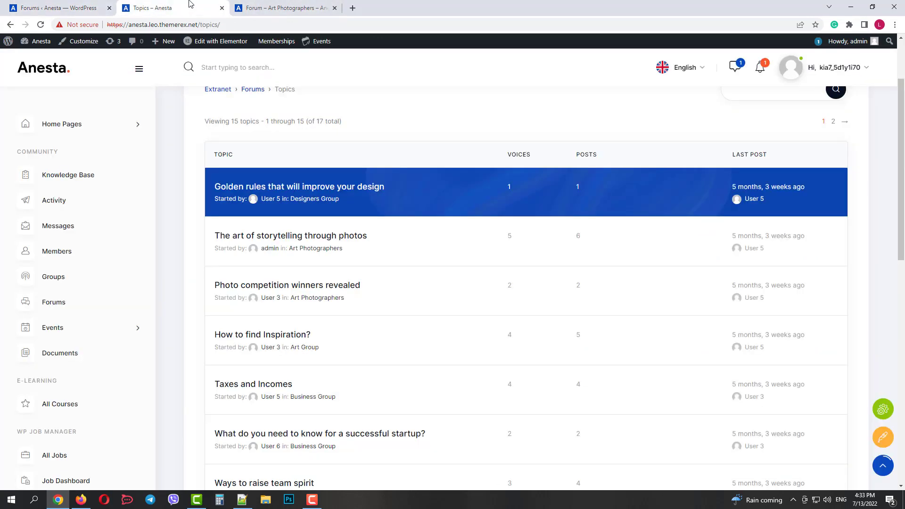
click(334, 9)
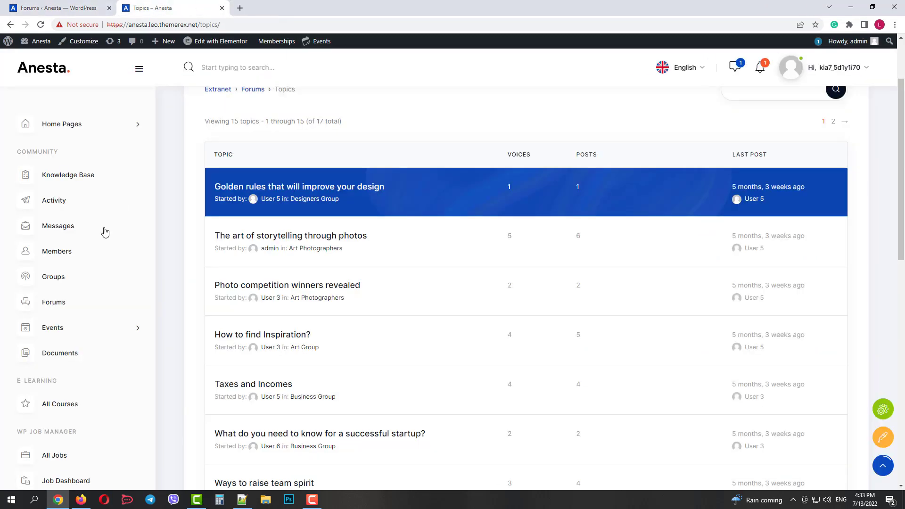
click(72, 330)
click(68, 356)
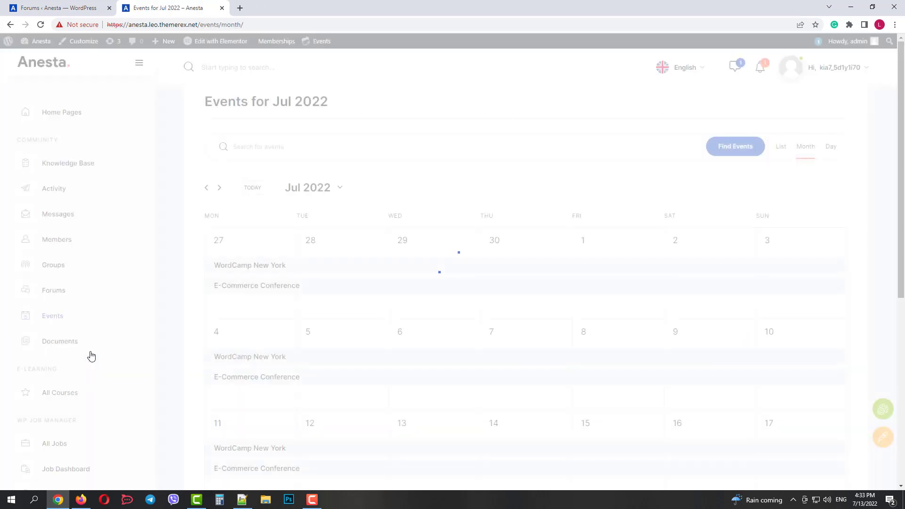
mouse_move(257, 302)
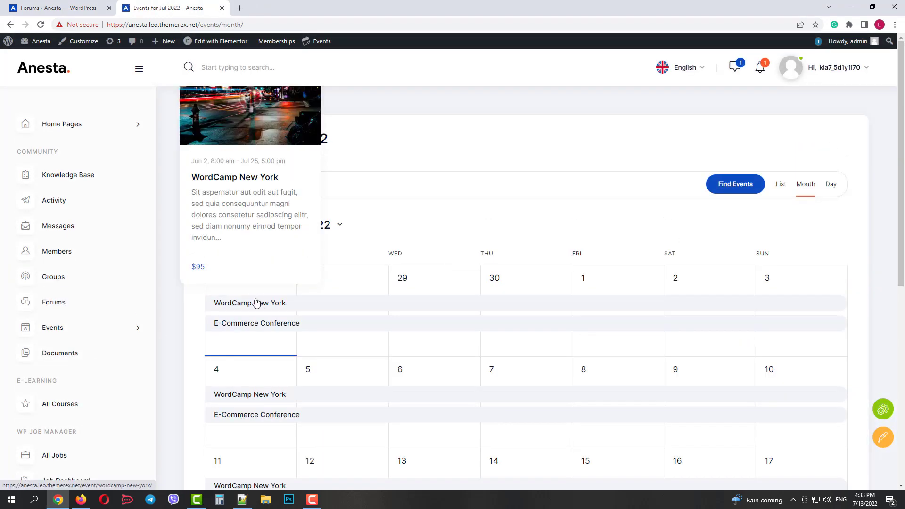
- Switch to the WordPress Dashboard, open the Events section and examine its entries and the options for adding and editing events
click(51, 6)
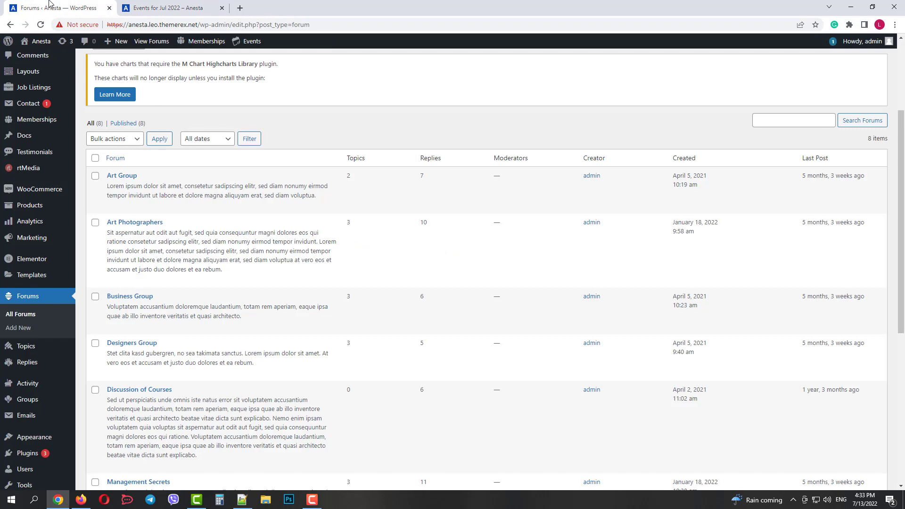
scroll(40, 82, up, 3)
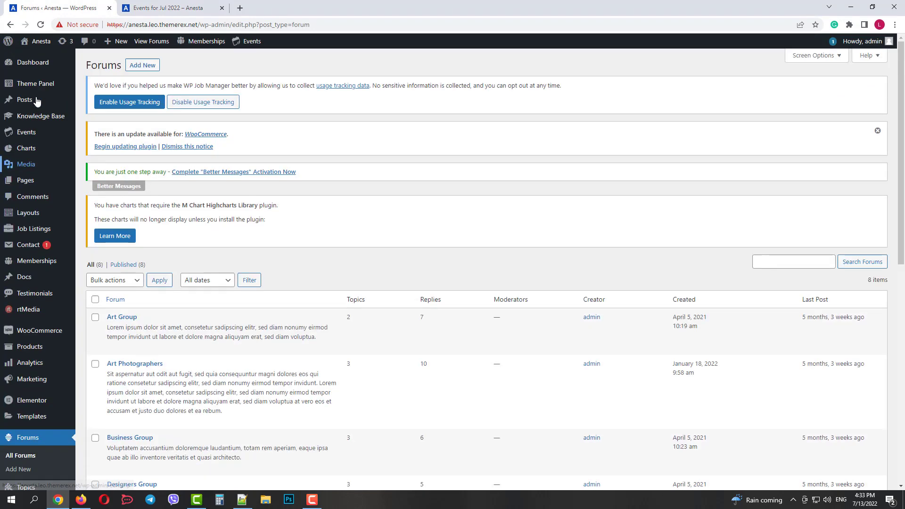
click(33, 135)
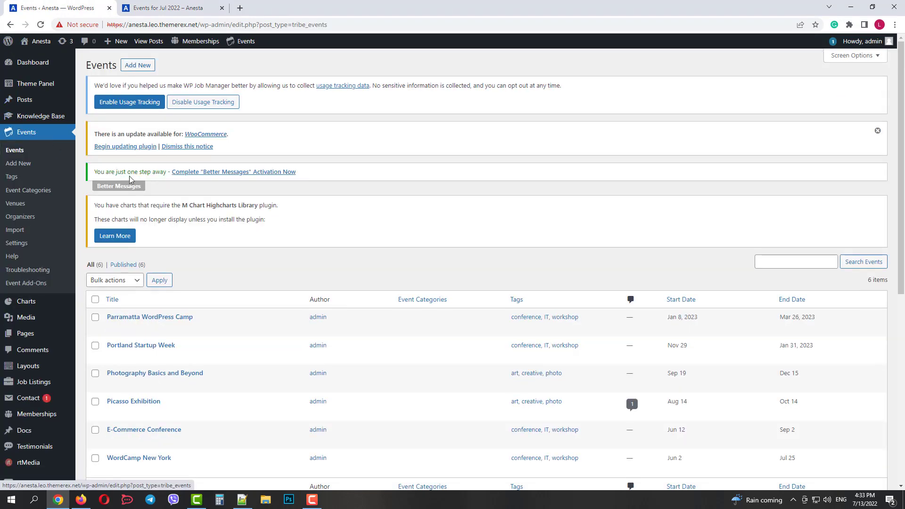
scroll(173, 193, down, 1)
scroll(171, 190, up, 1)
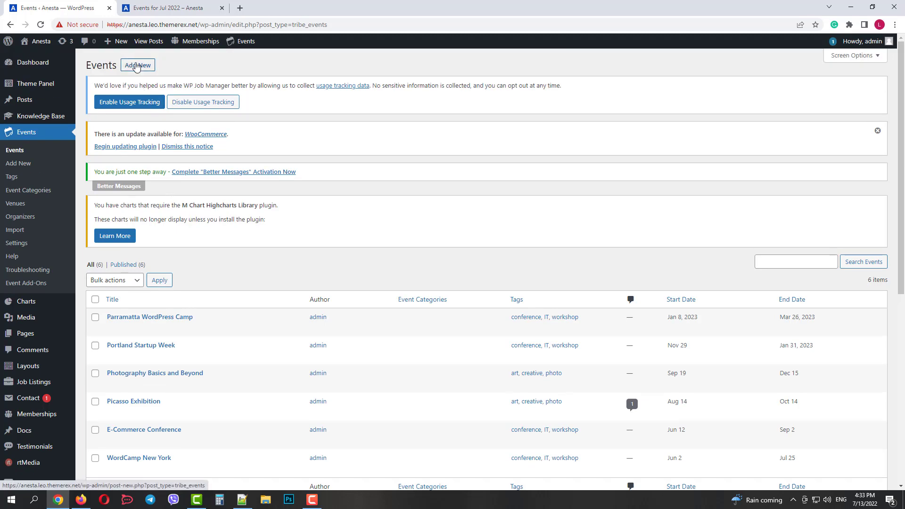
scroll(195, 218, down, 2)
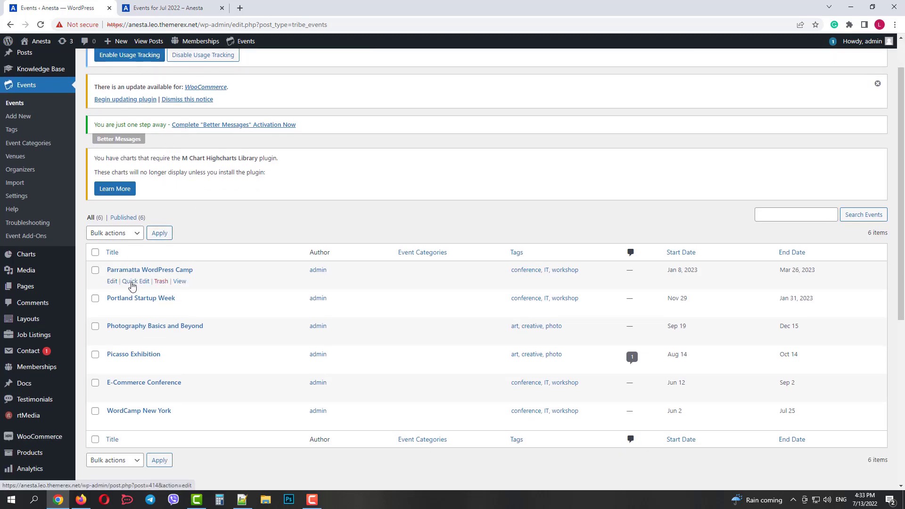
- Switch back to the site and open the Events List page to view the upcoming events
click(175, 4)
scroll(78, 277, down, 3)
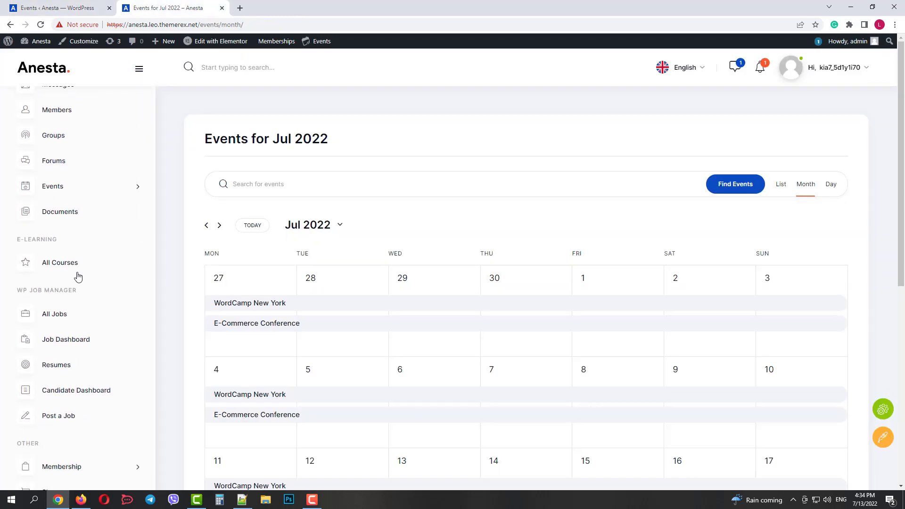
click(66, 188)
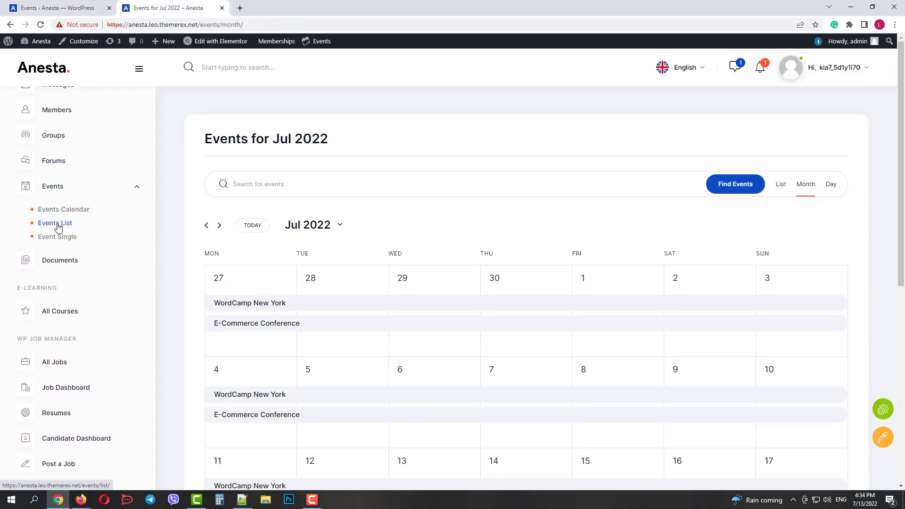
click(56, 223)
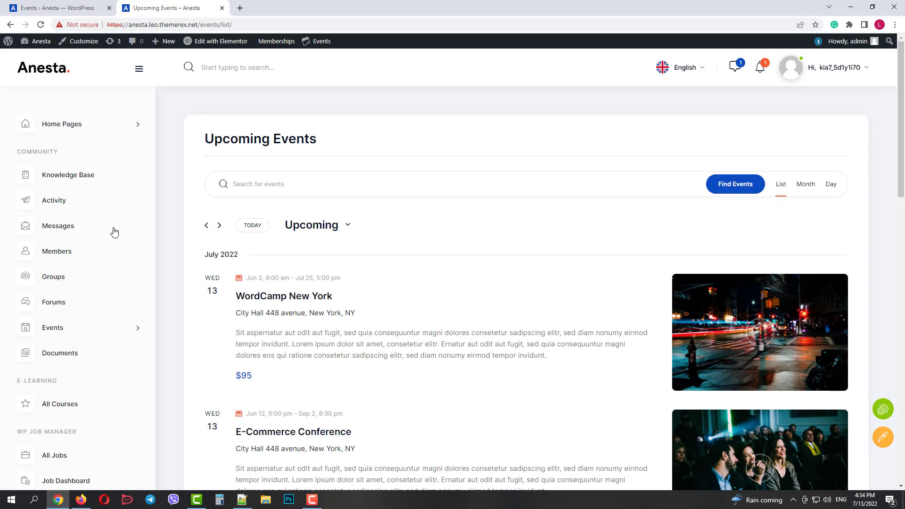
- Open the Event Single page for Picasso Exhibition and examine its description, details, organizer and venue
scroll(75, 250, down, 1)
click(61, 281)
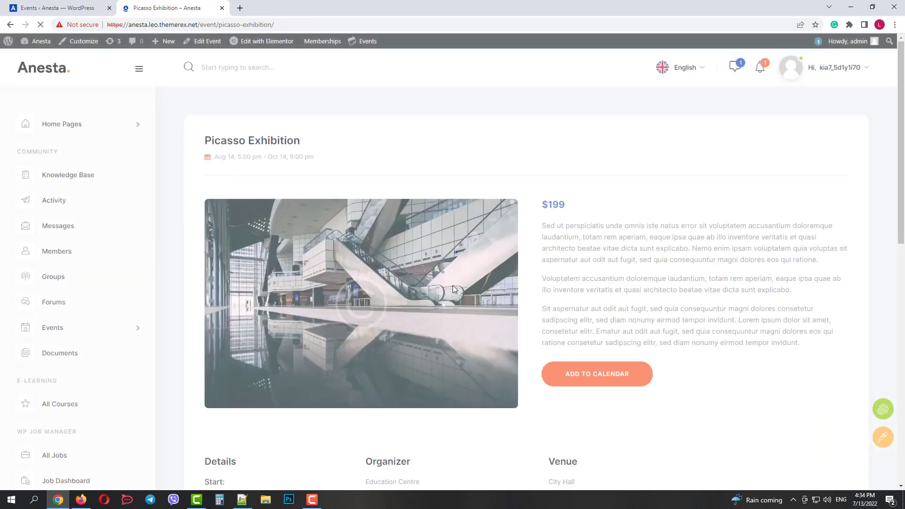
scroll(596, 302, down, 2)
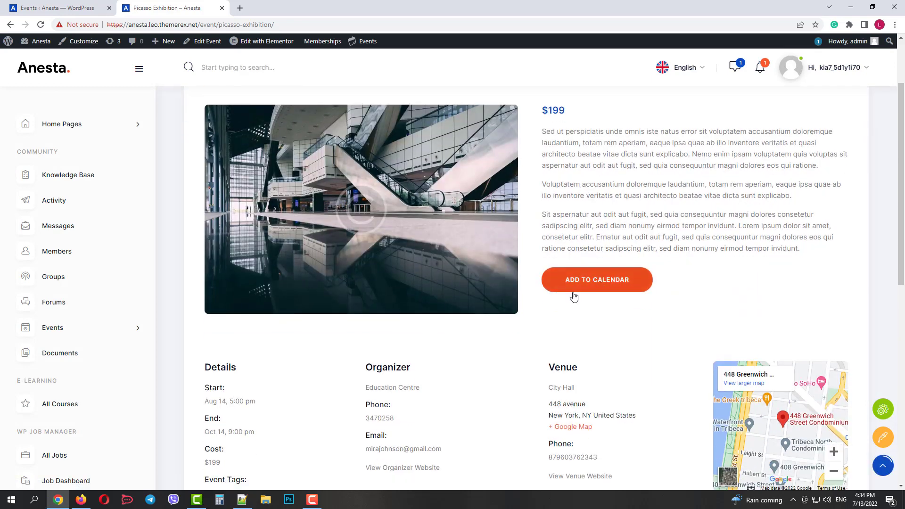
- Open the site's Documents page from the event page and examine the list of docs
scroll(574, 295, down, 2)
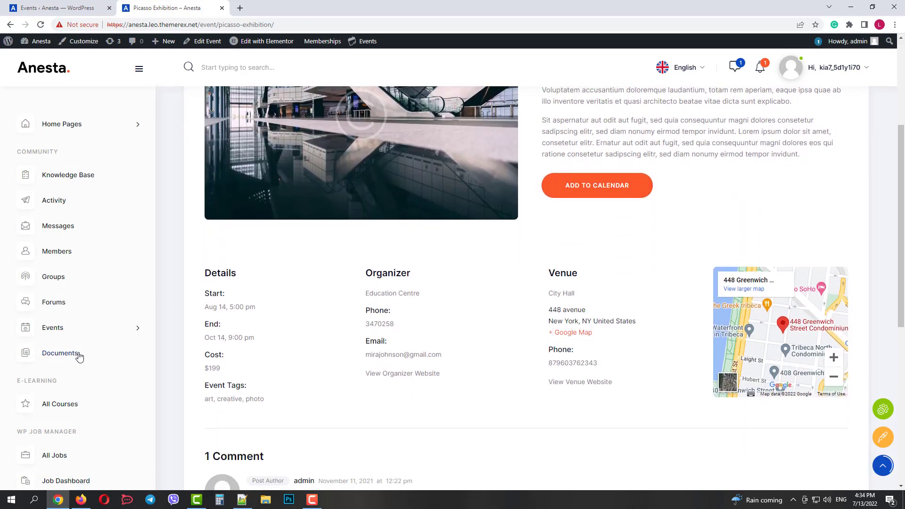
click(78, 355)
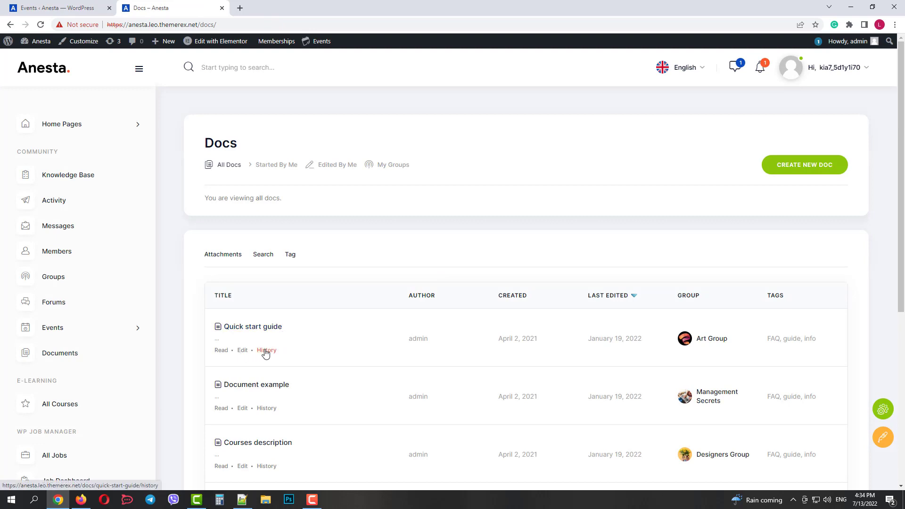
scroll(437, 355, down, 3)
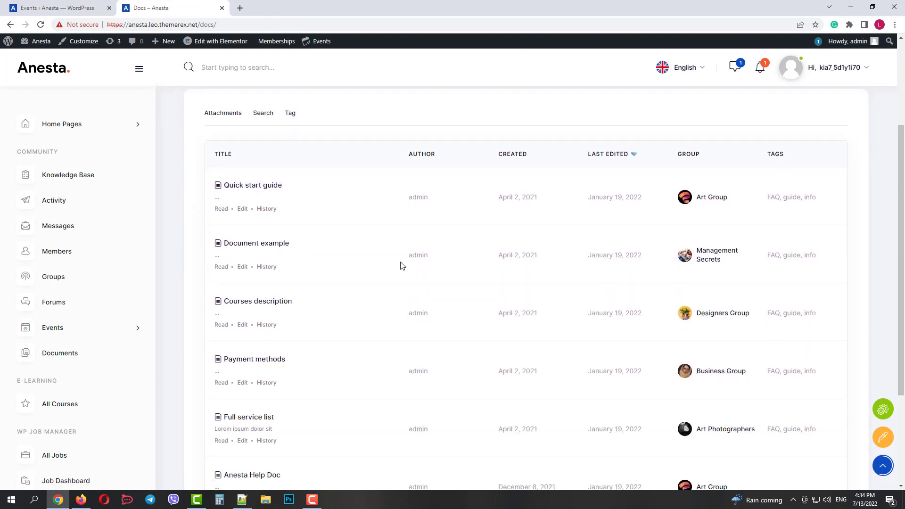
- Switch to the WordPress Dashboard, open the Docs section and examine its entries
click(89, 8)
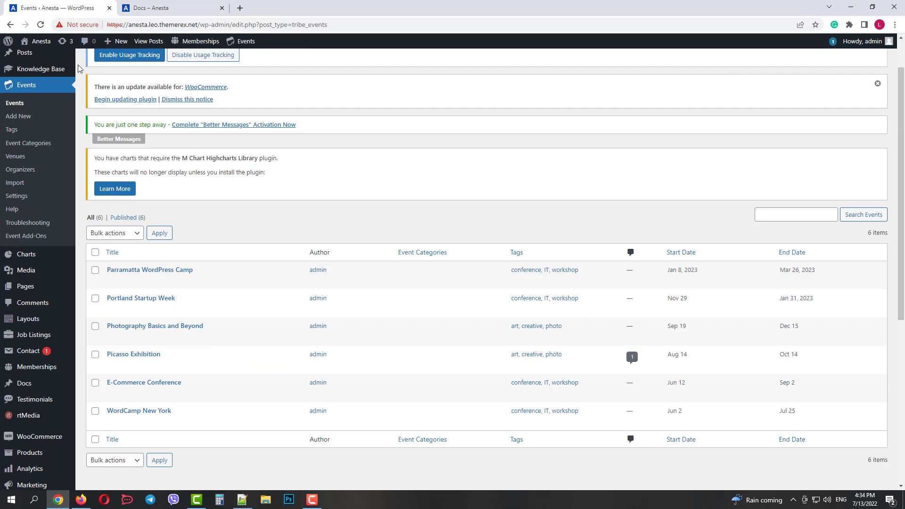
click(35, 387)
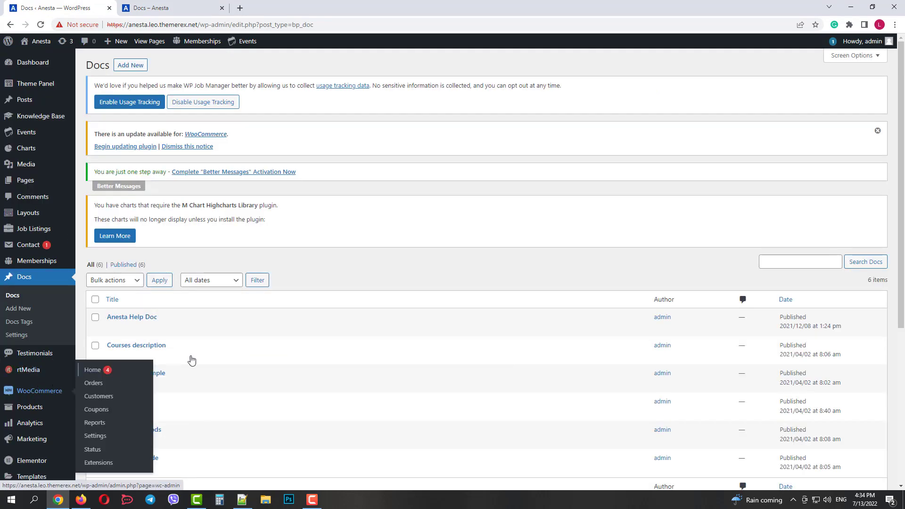
mouse_move(294, 327)
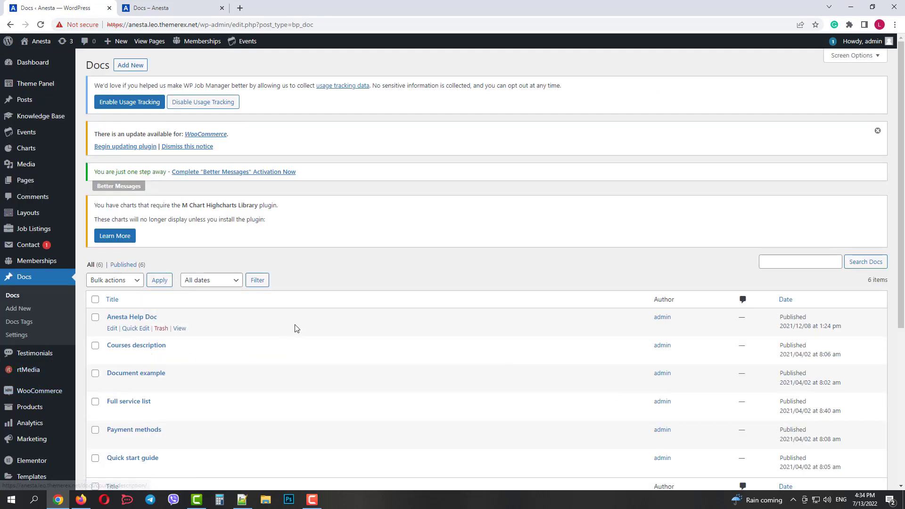
- Switch back to the site, open the Quick start guide doc for editing and examine its edit form and revision history
click(173, 5)
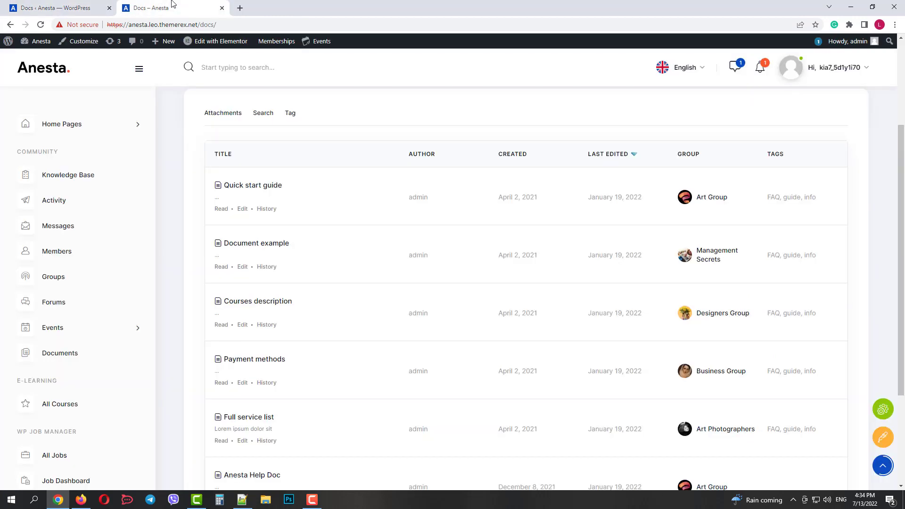
click(243, 209)
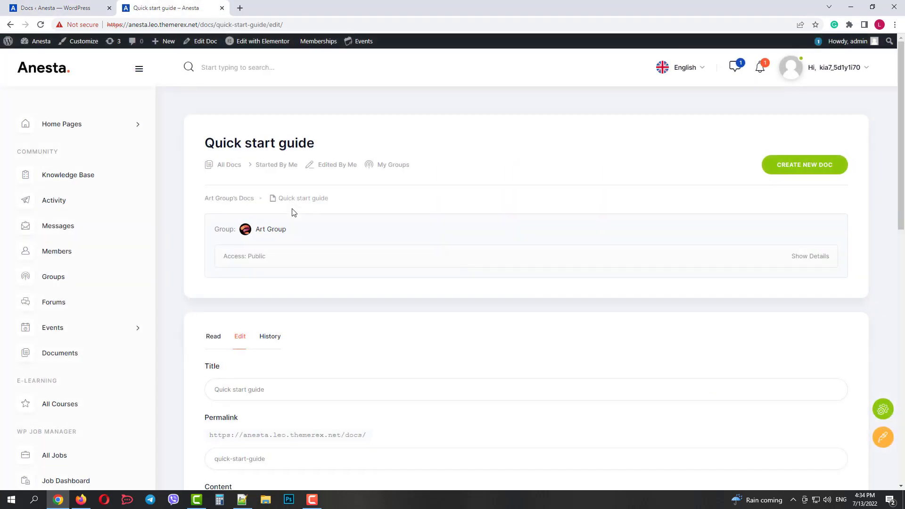
scroll(383, 235, down, 5)
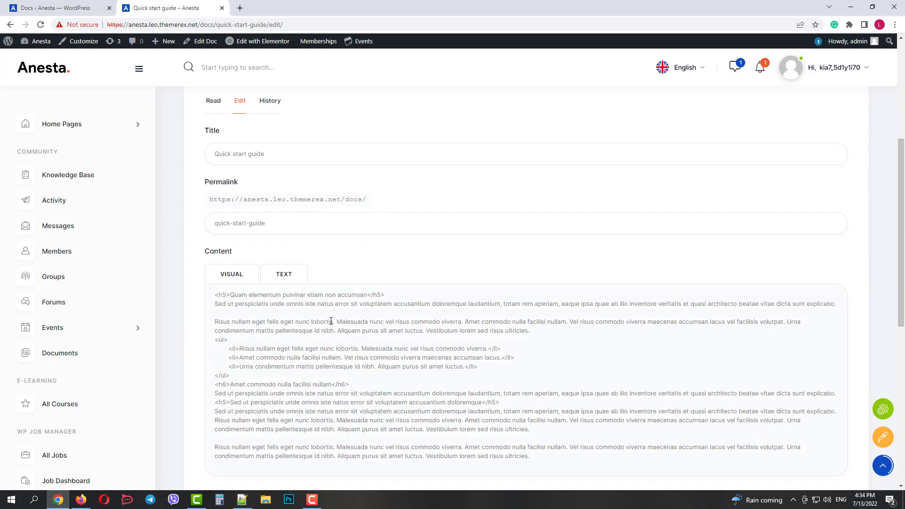
click(272, 100)
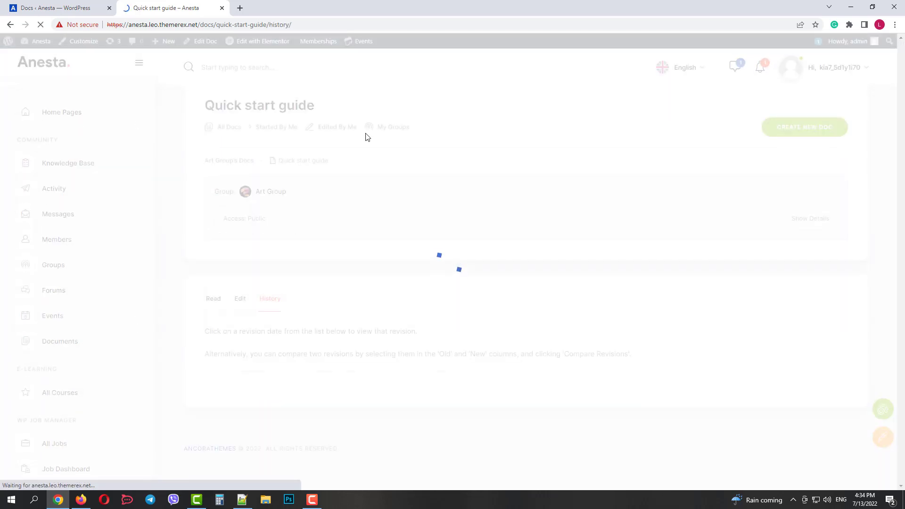
scroll(289, 294, down, 1)
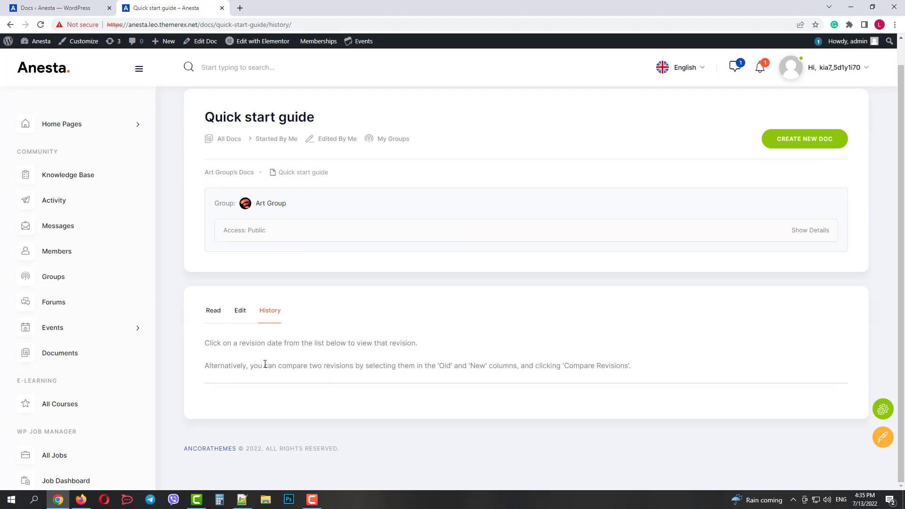
- Open the site's All Jobs page, and examine the Job Listings section that manages the vacancies in the WordPress Dashboard
scroll(85, 329, down, 2)
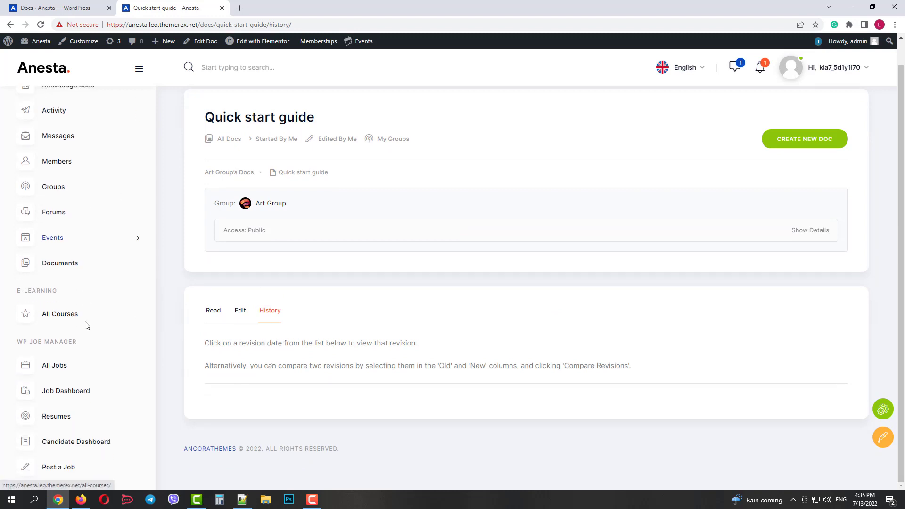
click(55, 362)
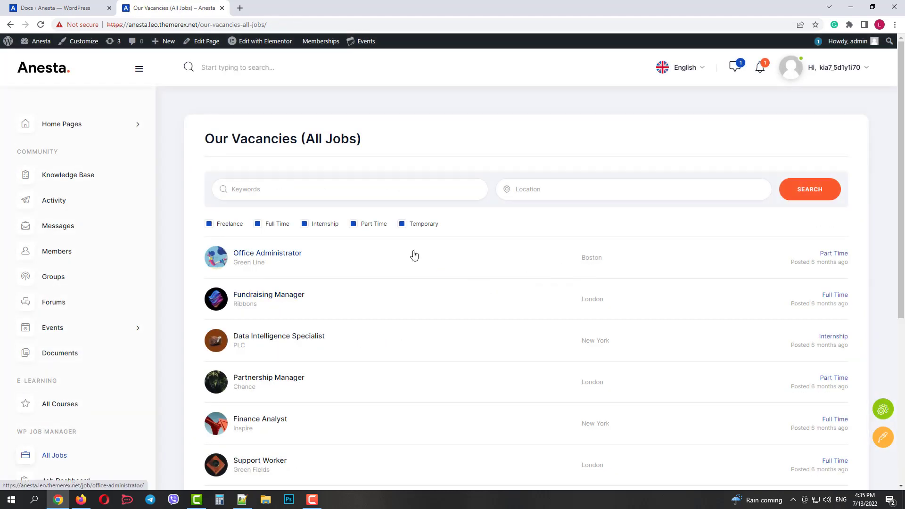
click(66, 5)
scroll(43, 202, down, 3)
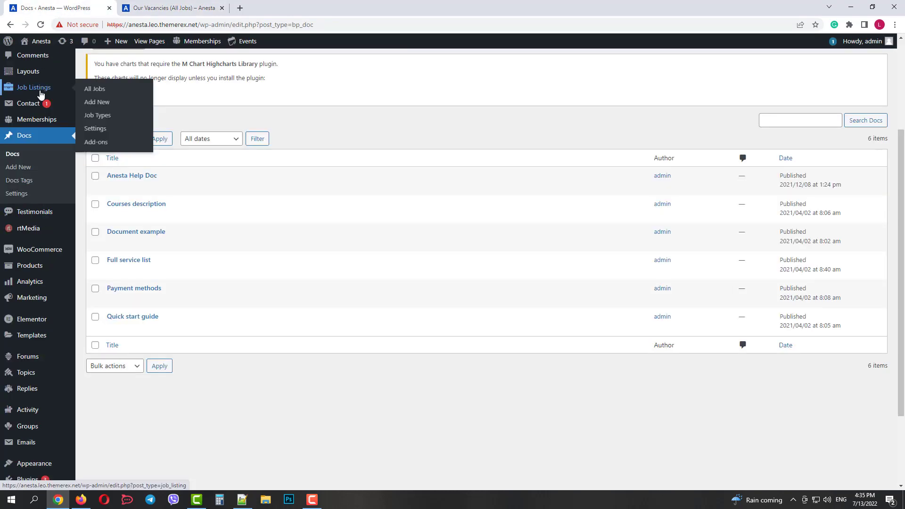
click(41, 90)
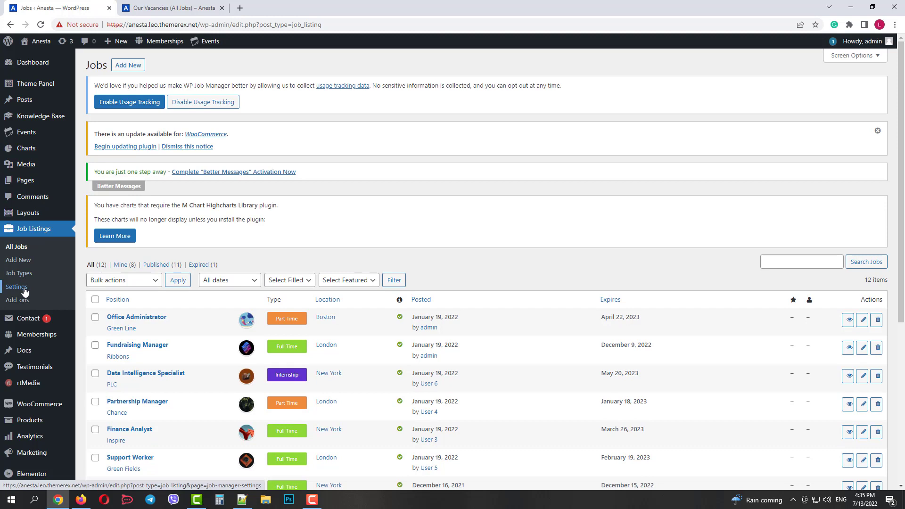
scroll(102, 321, down, 3)
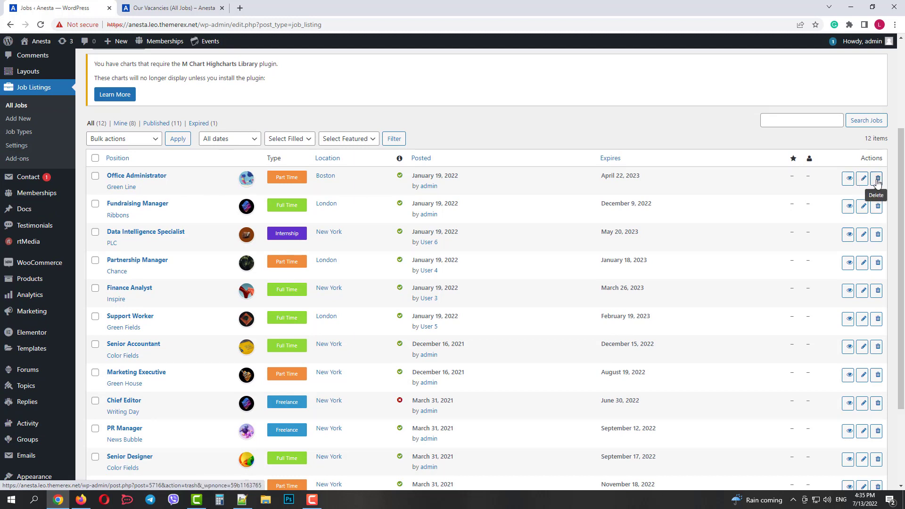
- Switch back to the site and open the Job Dashboard page to examine the job listings and their management options
click(161, 6)
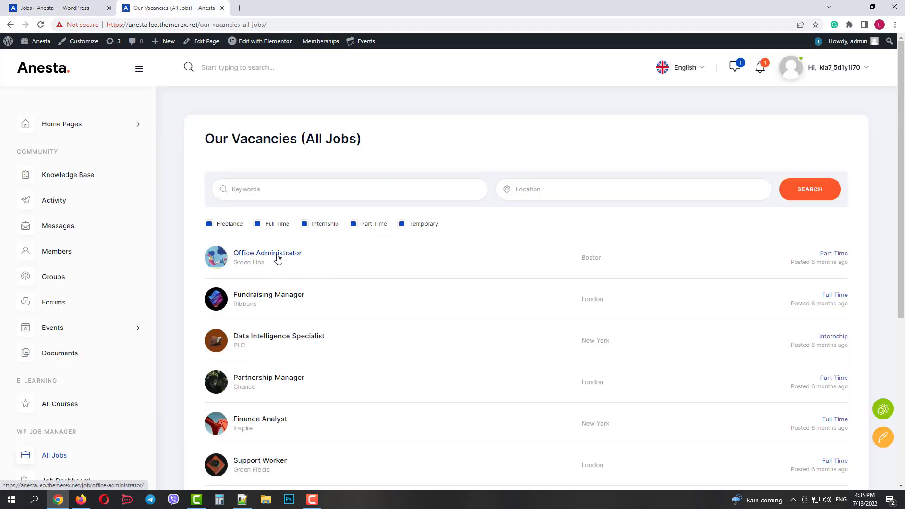
scroll(83, 287, down, 5)
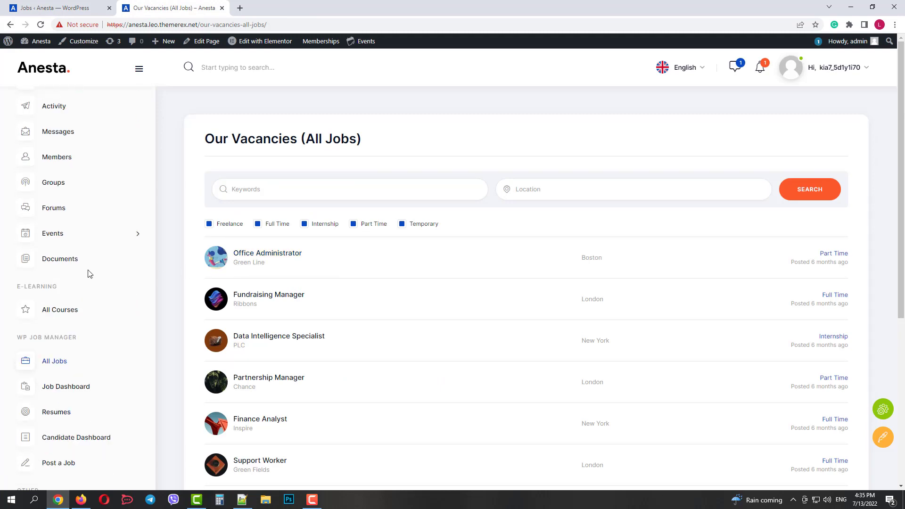
click(79, 251)
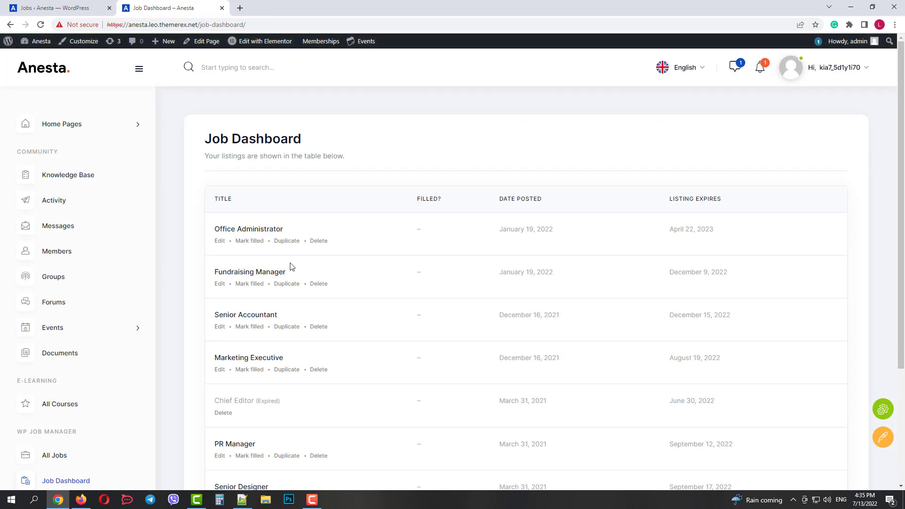
scroll(433, 253, down, 1)
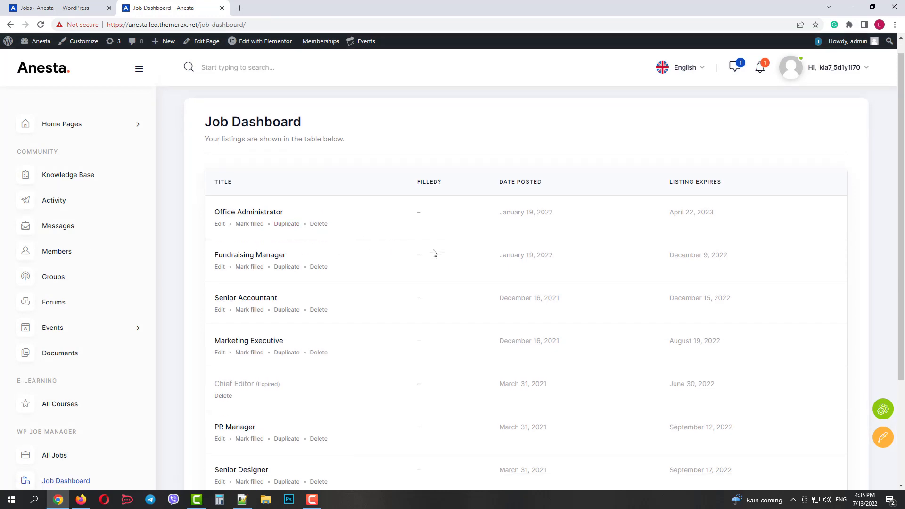
- Open the site's Pricing Plans page under Membership to view the membership levels
scroll(141, 278, down, 4)
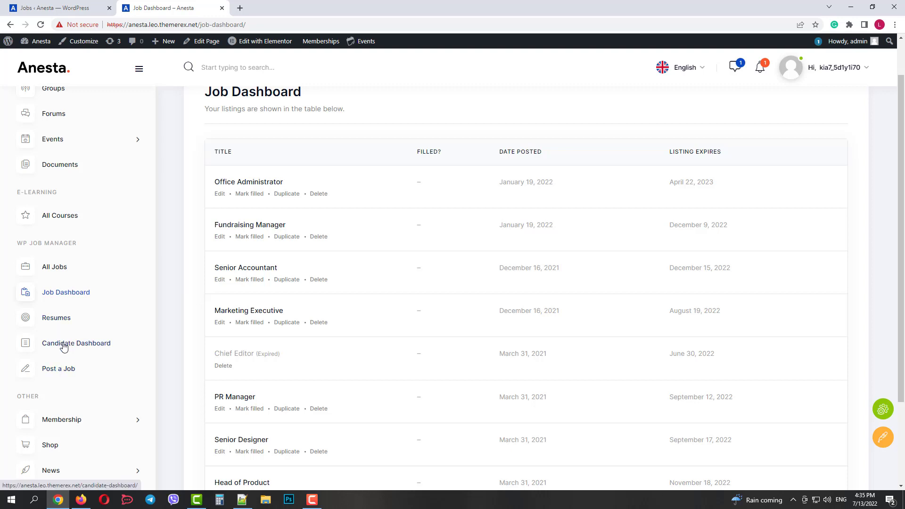
scroll(109, 354, down, 2)
click(90, 355)
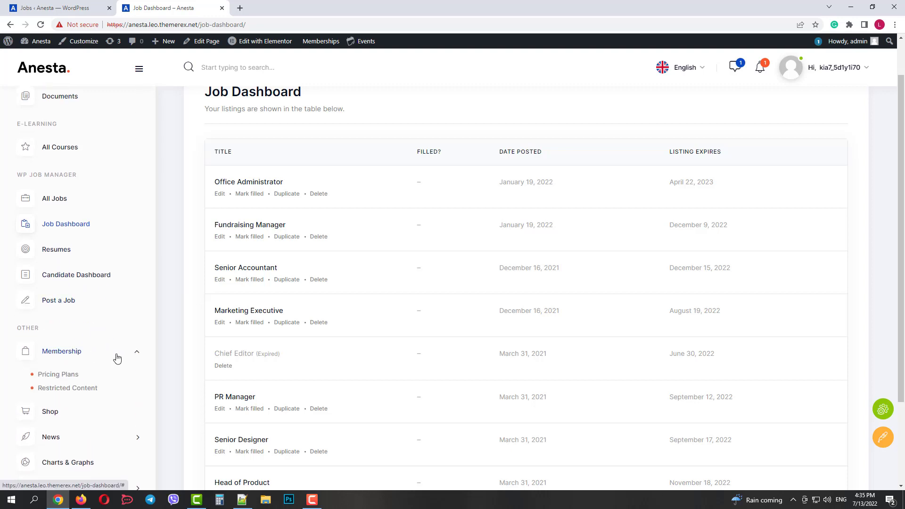
click(70, 375)
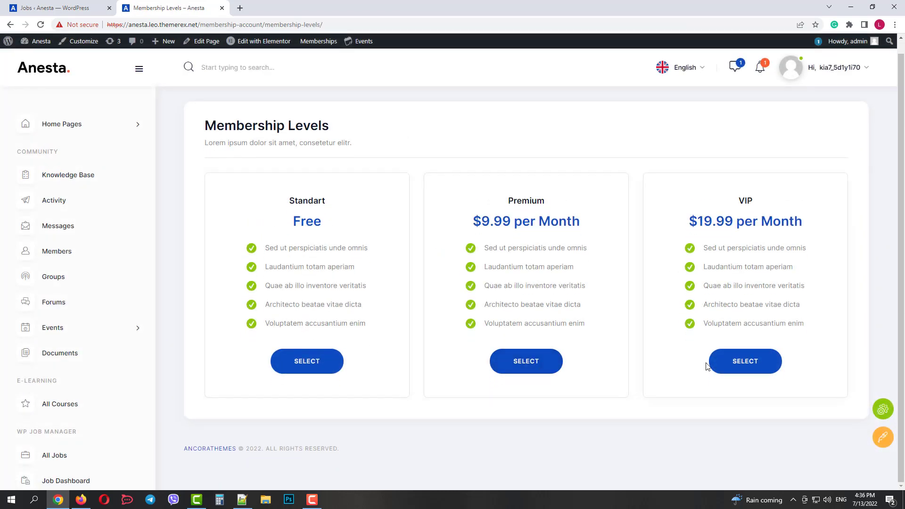
- Switch to the WordPress Dashboard, open the Memberships section and examine its overview and the Members List
click(34, 9)
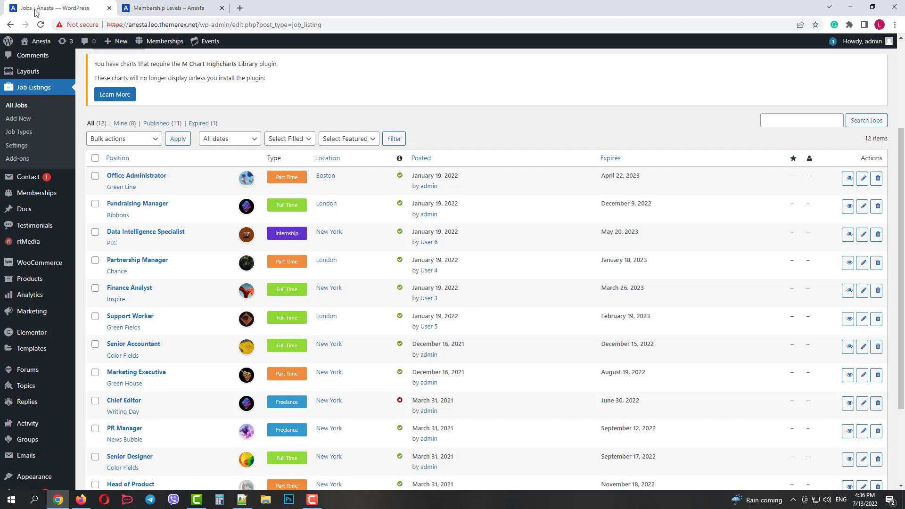
click(34, 193)
scroll(179, 189, down, 3)
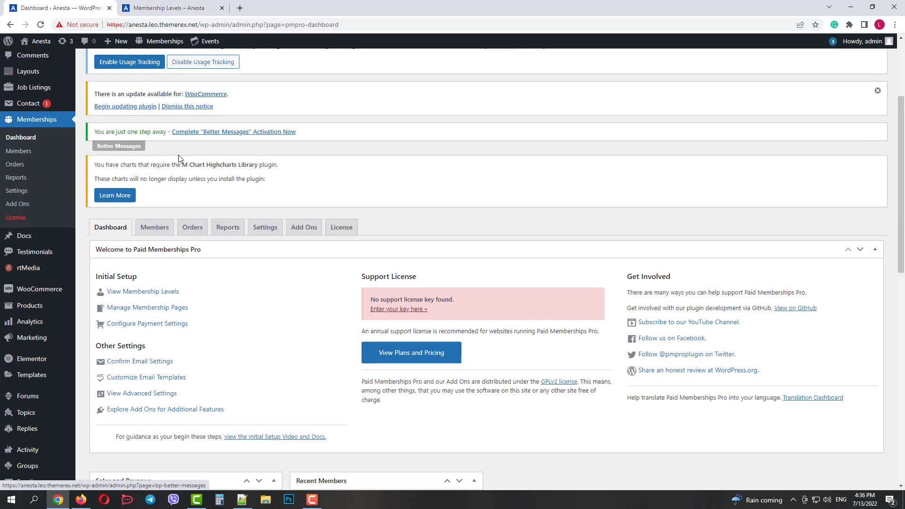
click(153, 228)
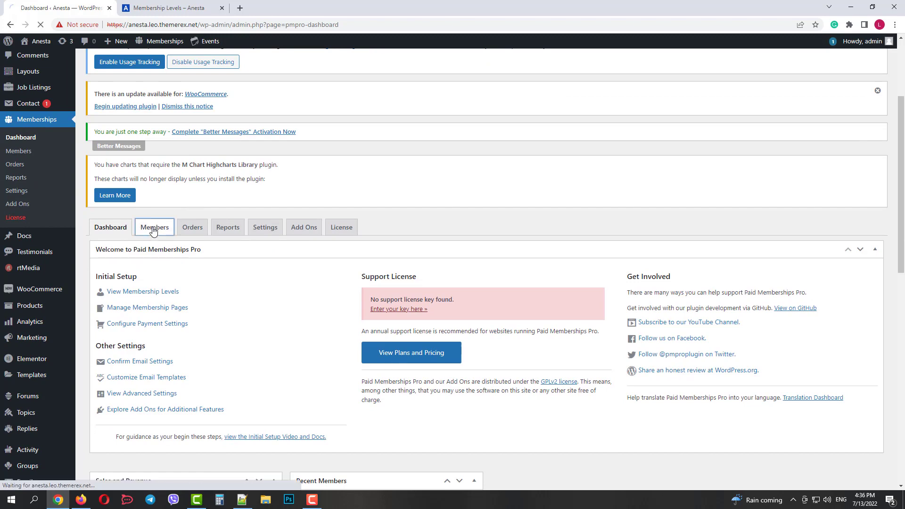
scroll(153, 230, down, 2)
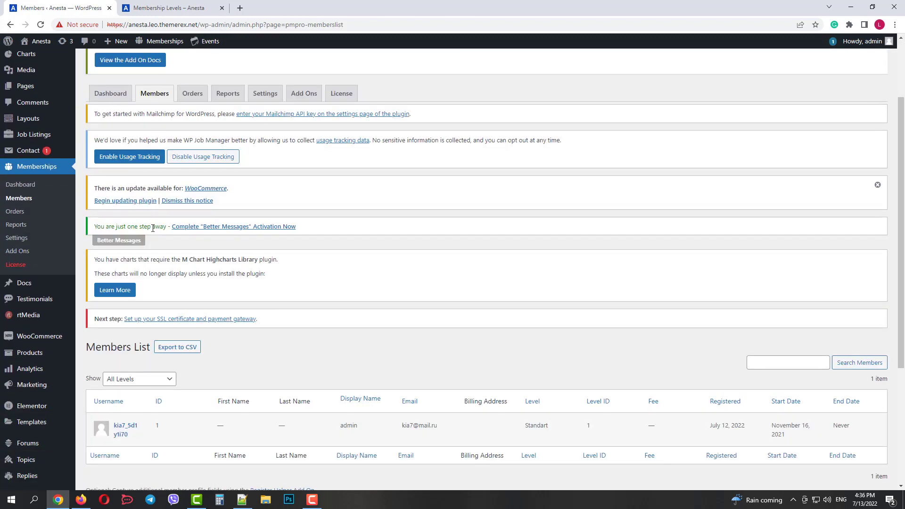
scroll(180, 276, down, 2)
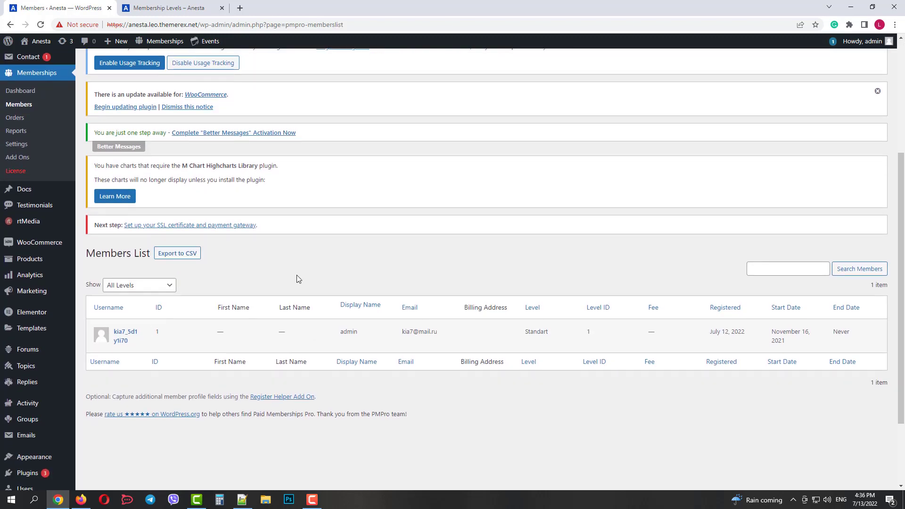
- Open the Orders page of Paid Memberships Pro and examine the membership orders
scroll(299, 280, up, 4)
click(197, 191)
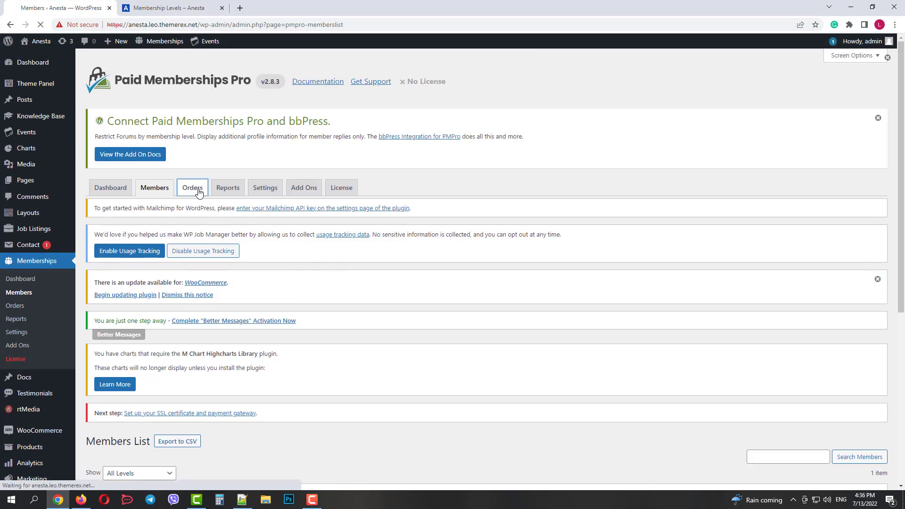
scroll(199, 193, down, 2)
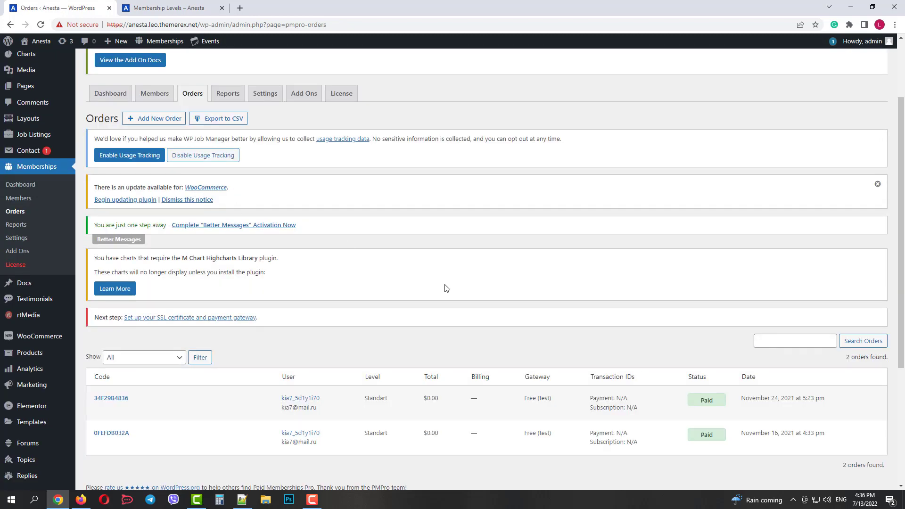
- Open the Paid Memberships Pro settings with the membership levels, and open the Premium level for editing to examine its fields
scroll(534, 308, up, 2)
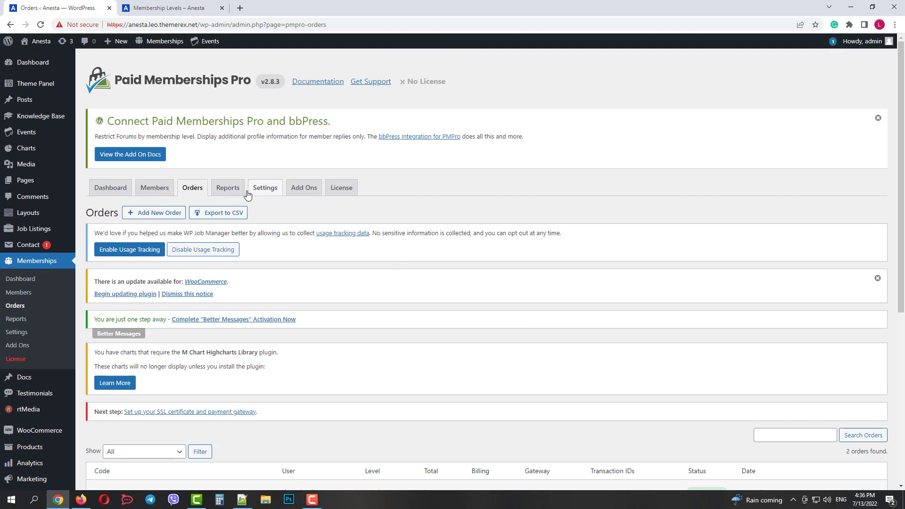
click(266, 193)
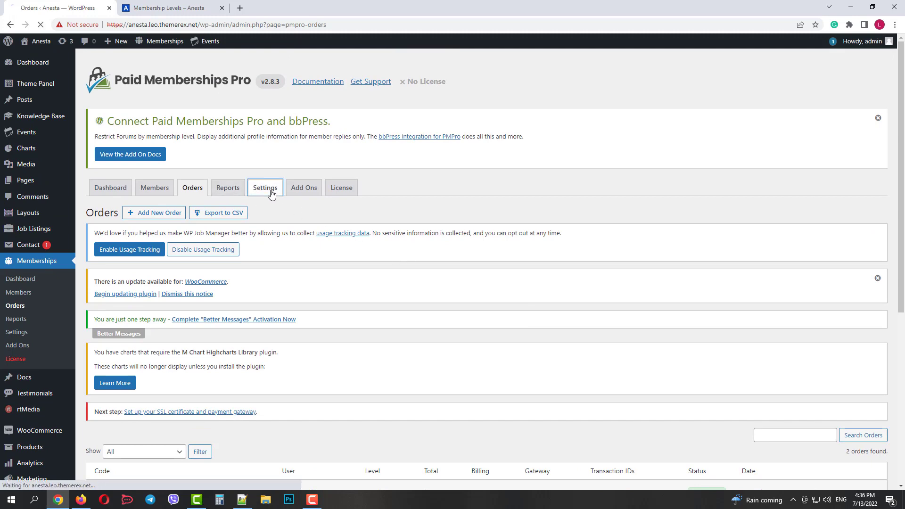
scroll(265, 214, down, 5)
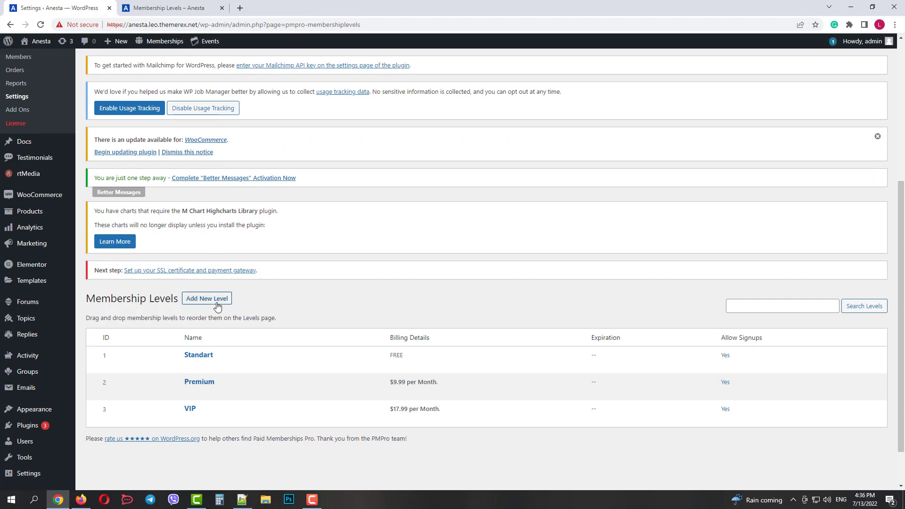
click(190, 393)
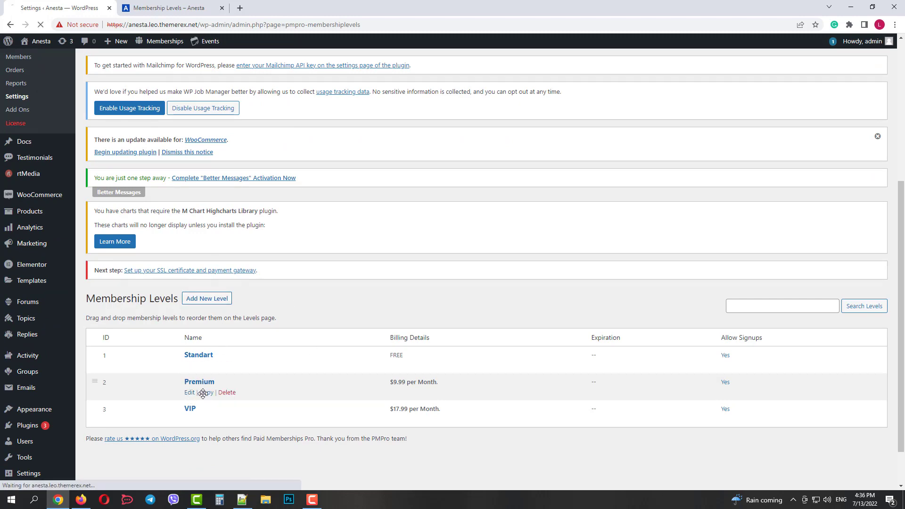
scroll(366, 358, down, 3)
scroll(366, 345, down, 5)
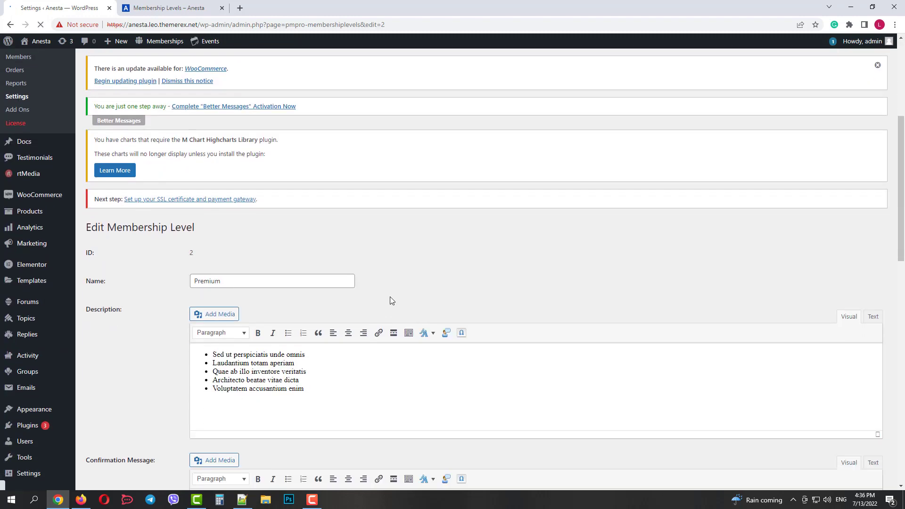
- Examine the Premium level's confirmation message, billing details, other settings and content categories
scroll(153, 247, down, 8)
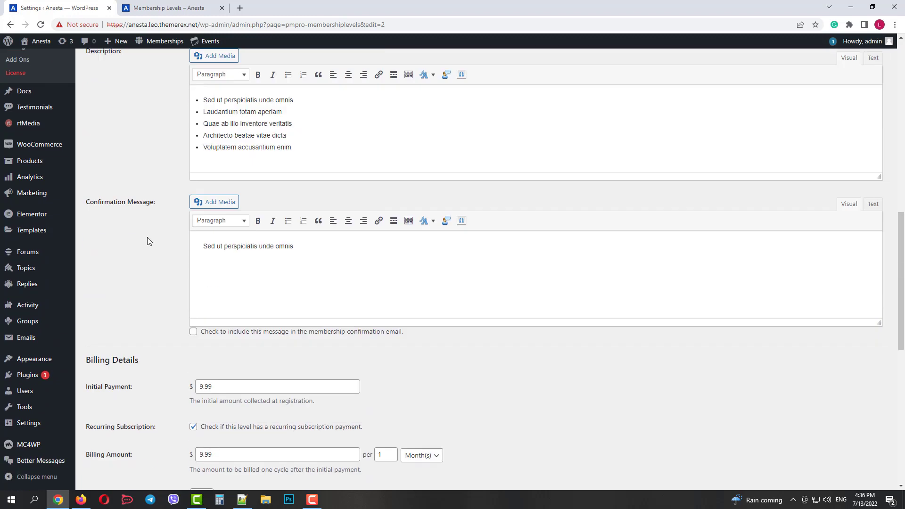
scroll(148, 238, down, 2)
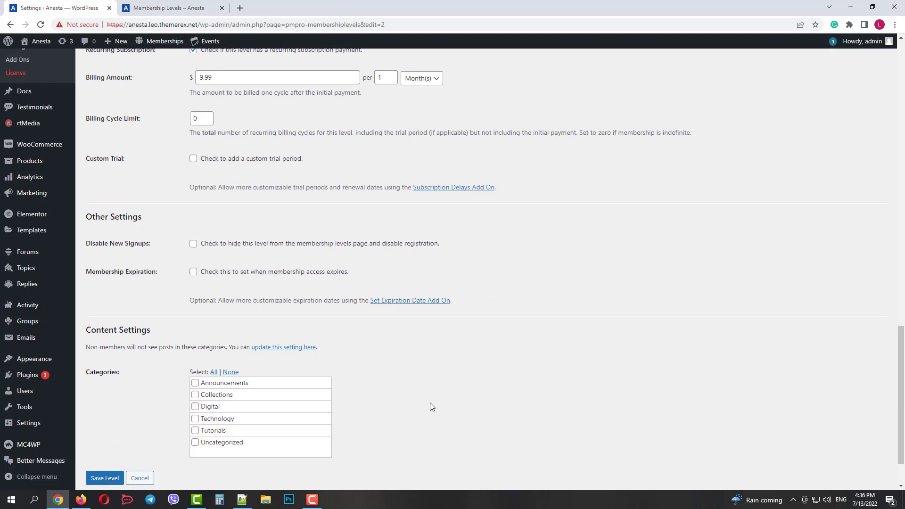
scroll(430, 402, down, 2)
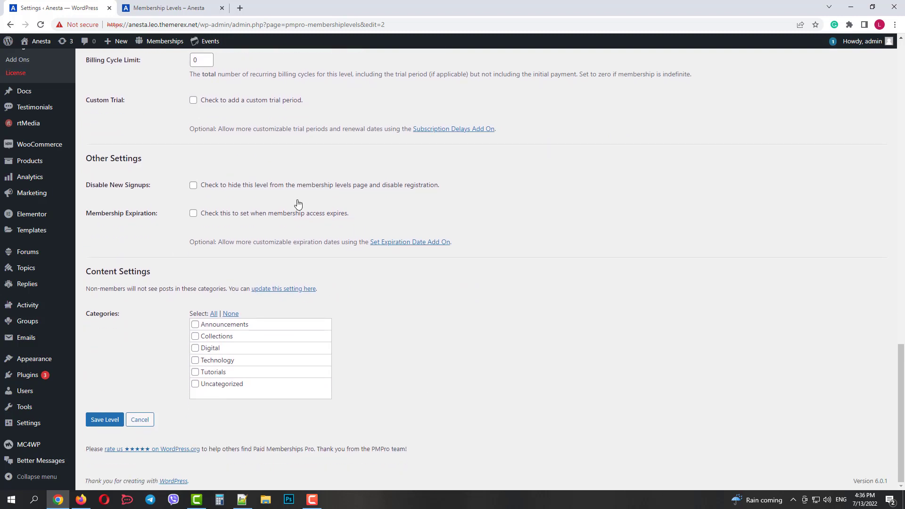
- Switch to the demo site, open its Shop page and look through the product listing
click(177, 7)
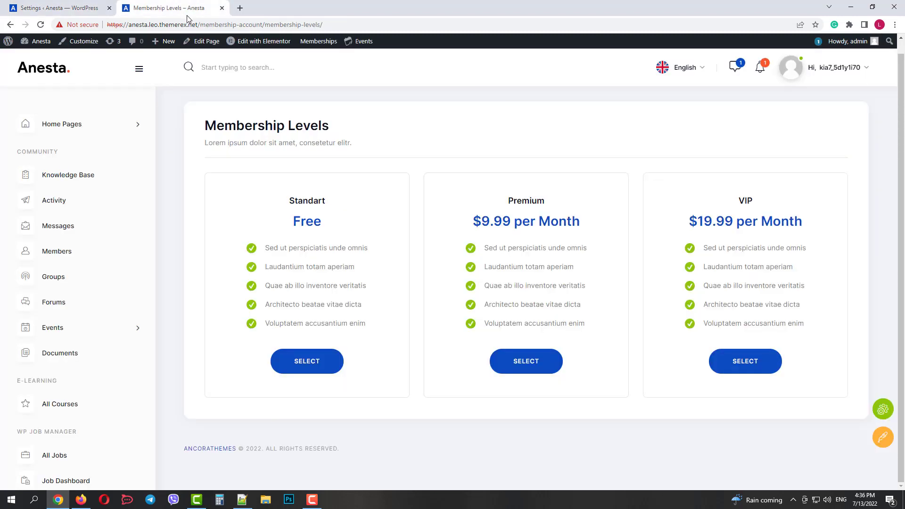
scroll(144, 400, down, 4)
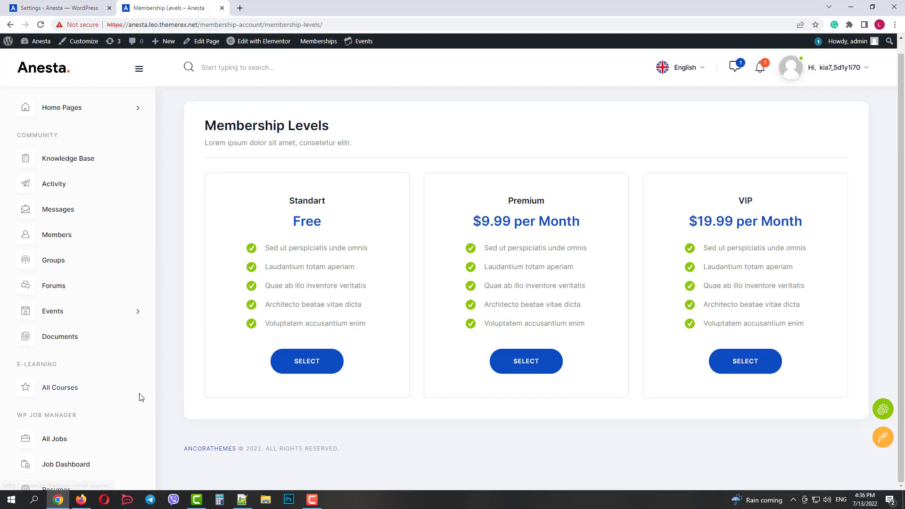
scroll(140, 397, down, 2)
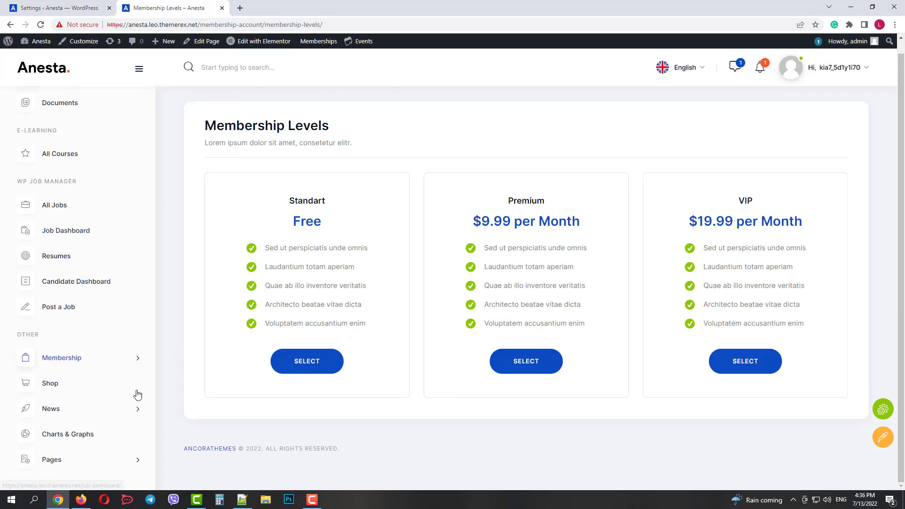
click(50, 377)
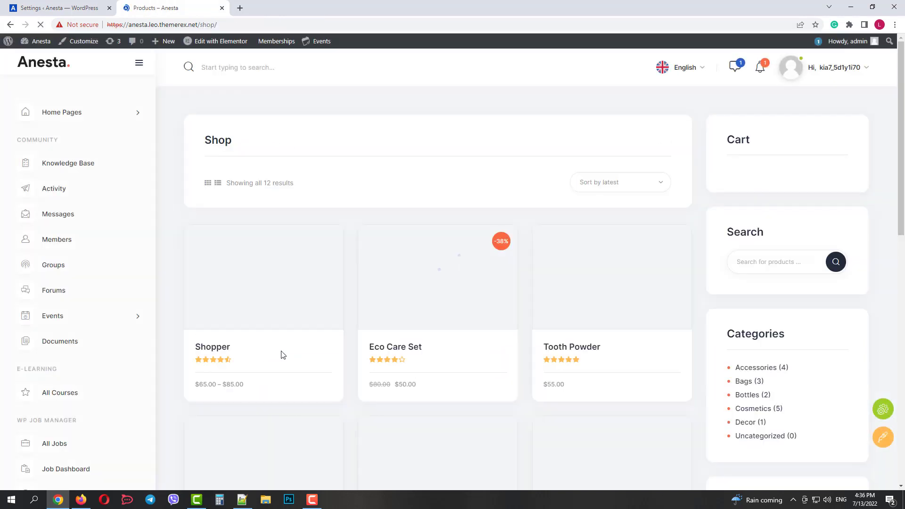
scroll(426, 178, down, 4)
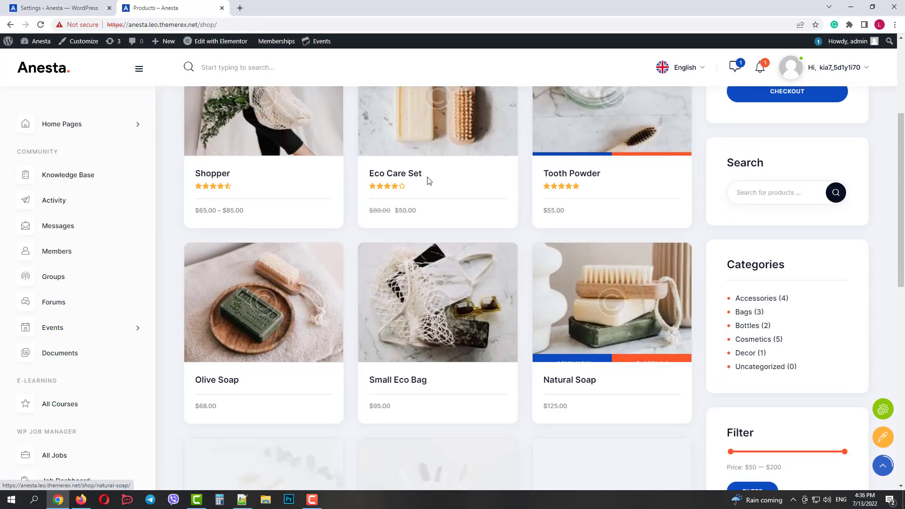
- Switch to the WordPress Dashboard, open the WooCommerce home page and examine its store setup tasks
click(84, 5)
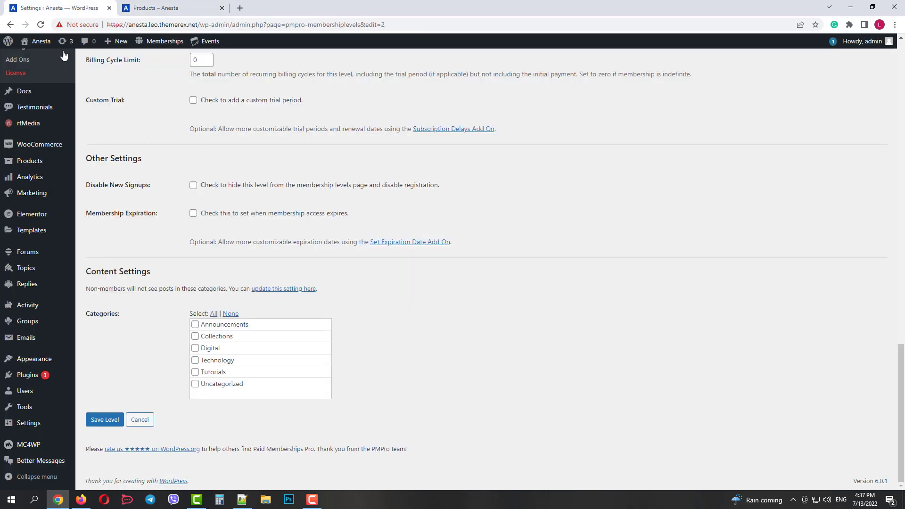
click(39, 144)
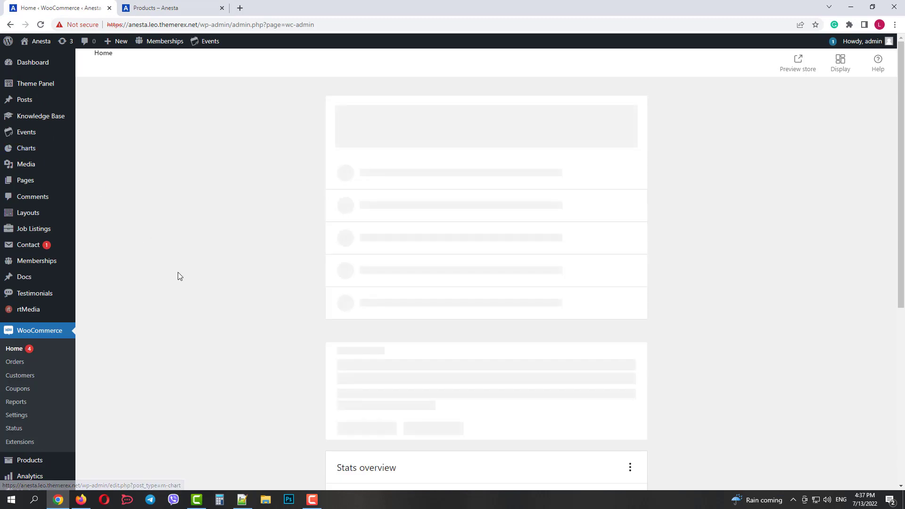
scroll(178, 276, down, 2)
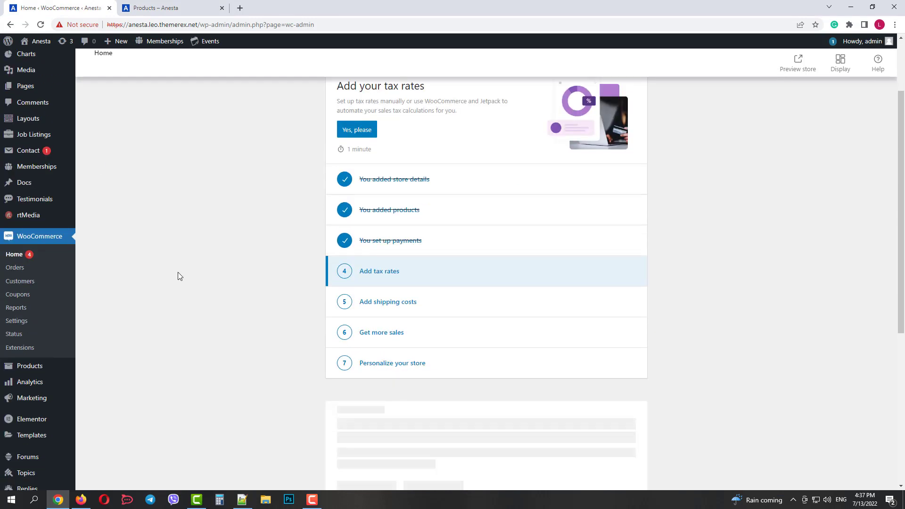
- Return to the demo site and open the All Posts page under News to view the blog posts
click(148, 7)
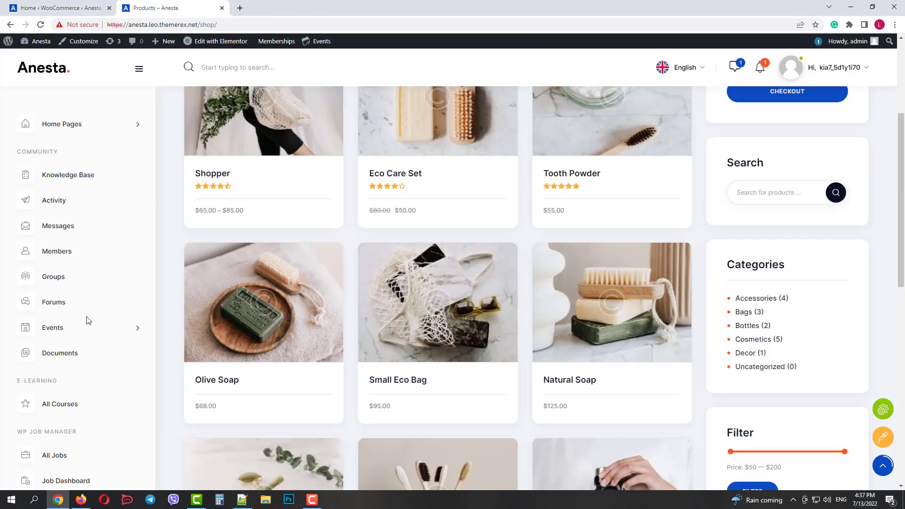
scroll(88, 321, down, 5)
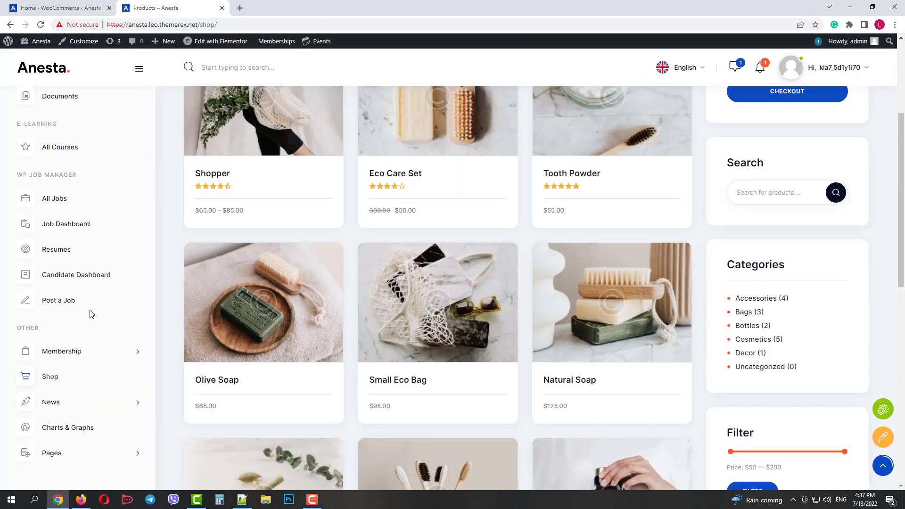
click(67, 403)
click(63, 426)
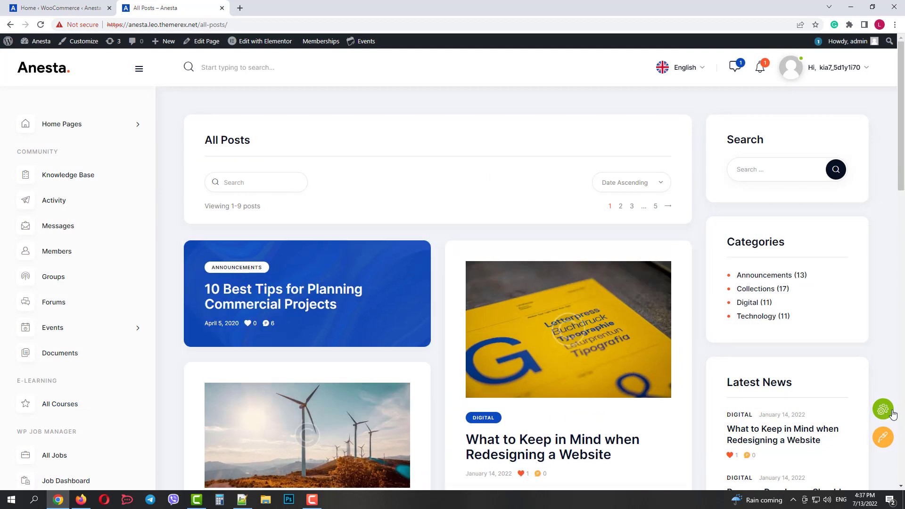
scroll(116, 225, down, 1)
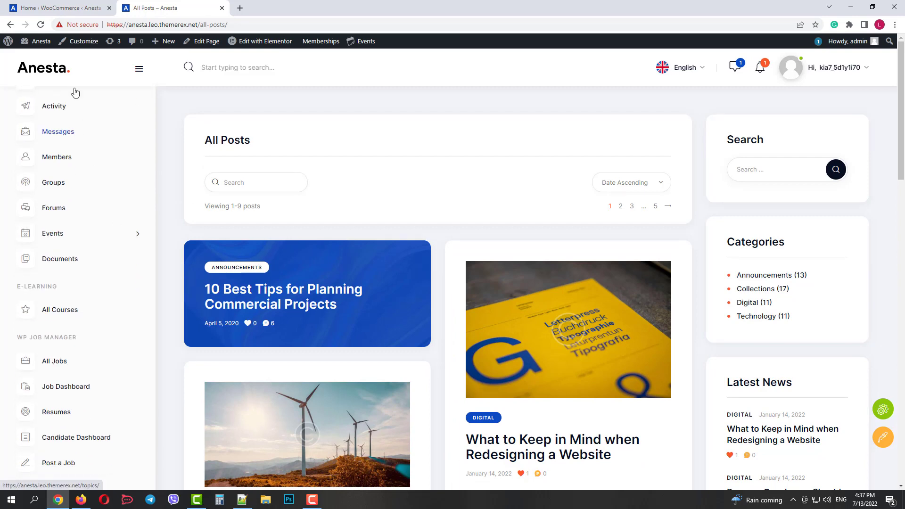
- Switch to the WordPress Dashboard and show the options of the Posts section
click(57, 8)
mouse_move(49, 135)
mouse_move(29, 103)
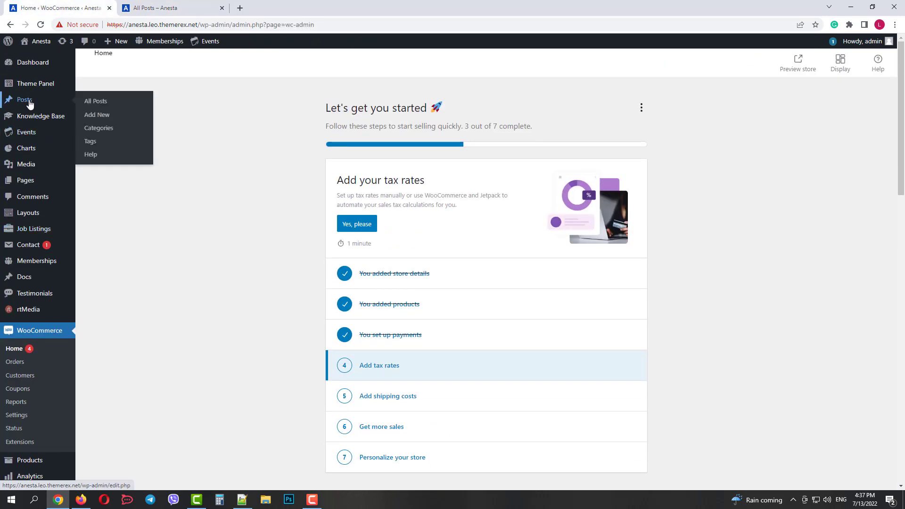
- Return to the demo site and open the Charts & Graphs page to view its sample charts
click(181, 6)
scroll(97, 301, down, 5)
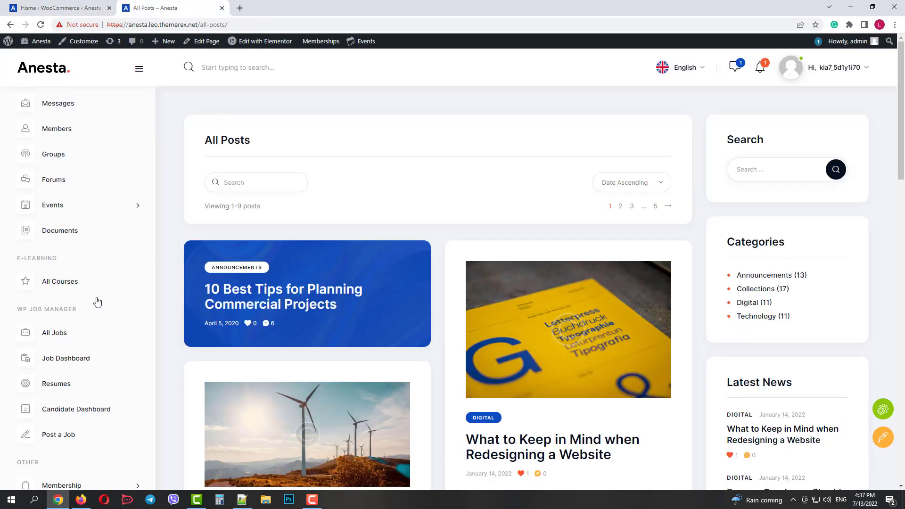
click(80, 433)
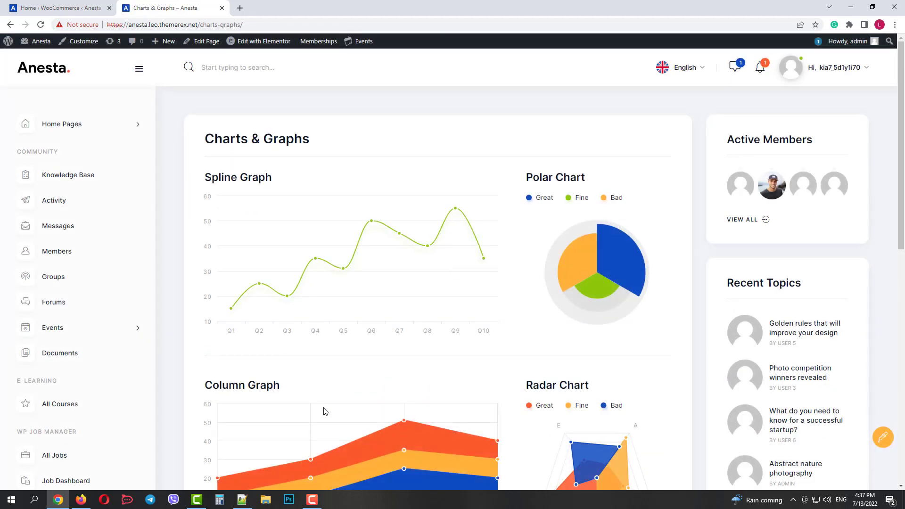
- Open the dashboard's Charts list, open the Pie Chart for editing and examine its data table and chart preview
click(64, 6)
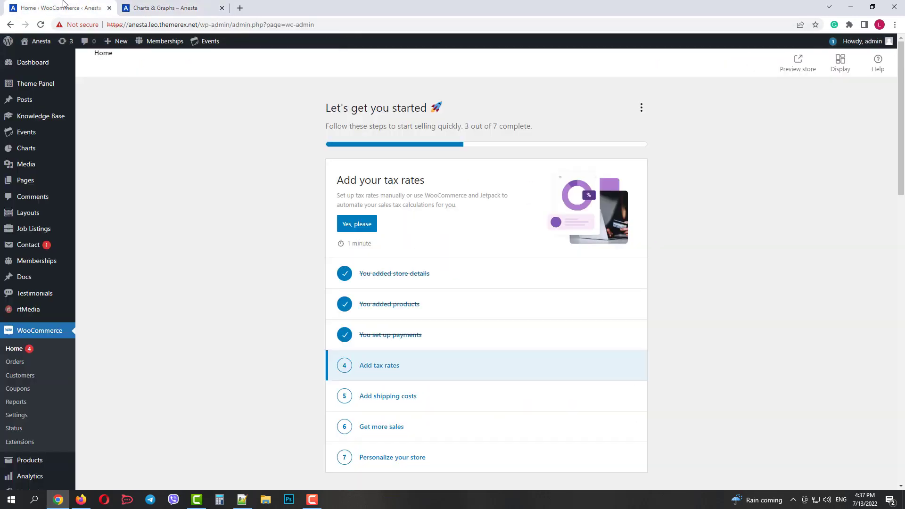
click(34, 150)
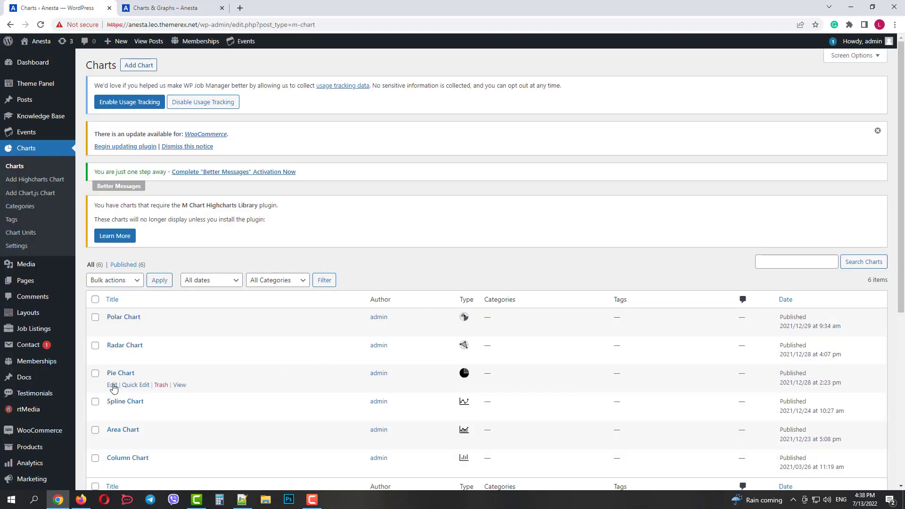
click(113, 386)
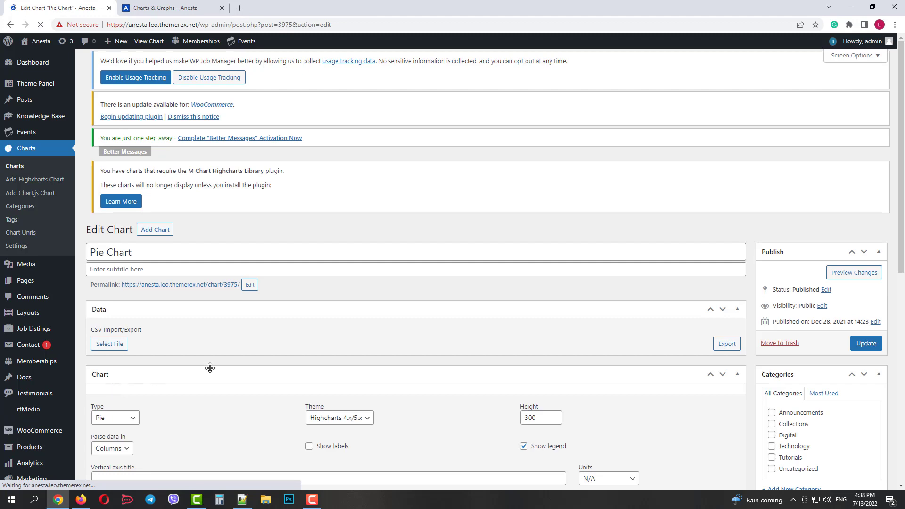
scroll(401, 326, down, 2)
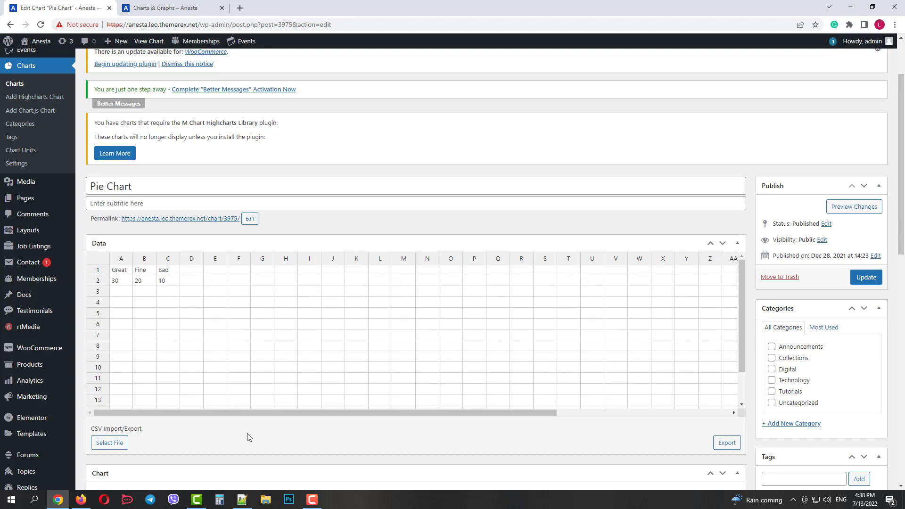
scroll(249, 437, down, 4)
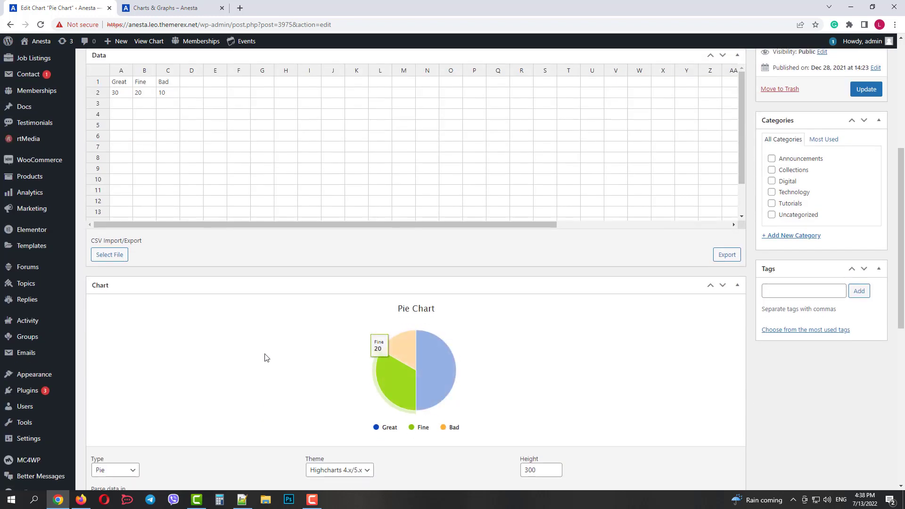
- Add a fourth column named Average with the value 5 to the pie chart's data and check the chart preview
scroll(265, 358, up, 3)
click(191, 224)
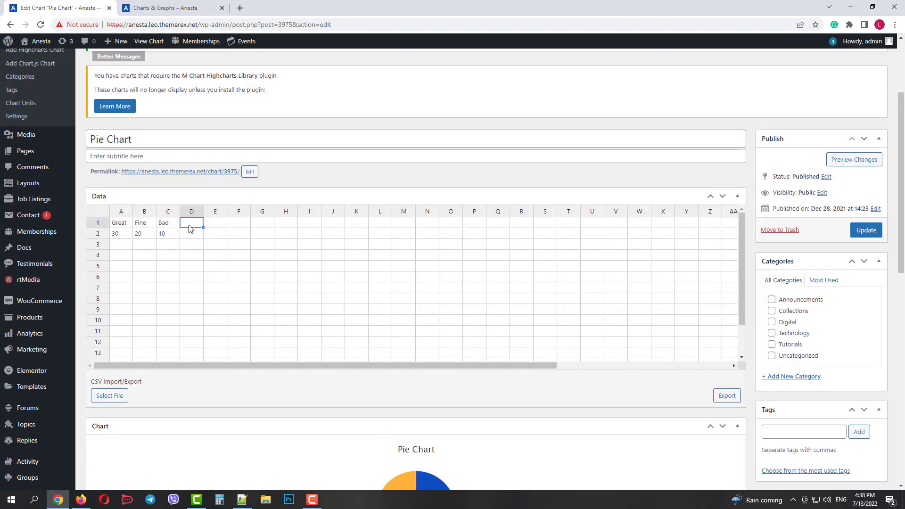
text(Average)
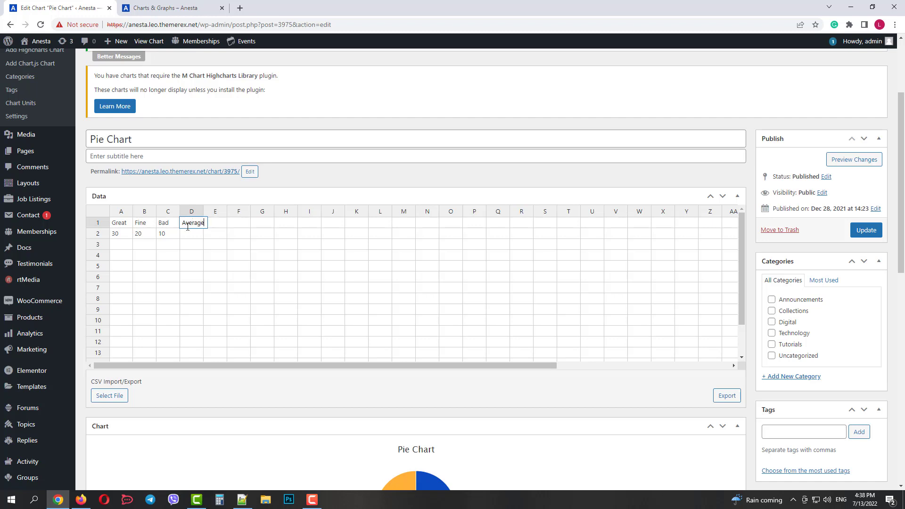
click(198, 237)
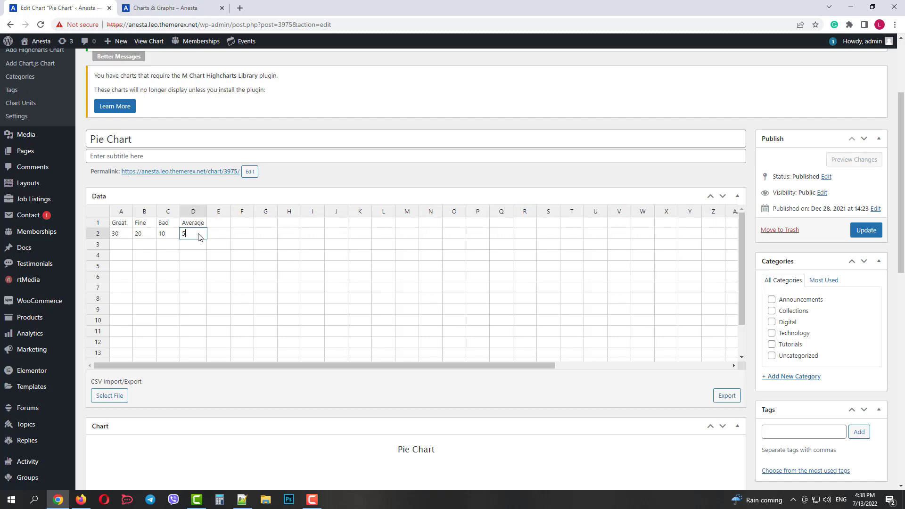
key(Return)
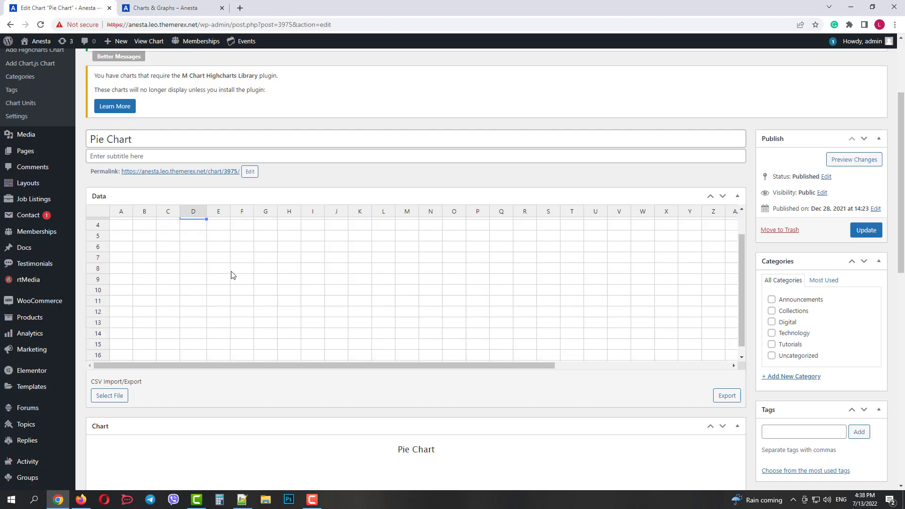
scroll(336, 394, down, 4)
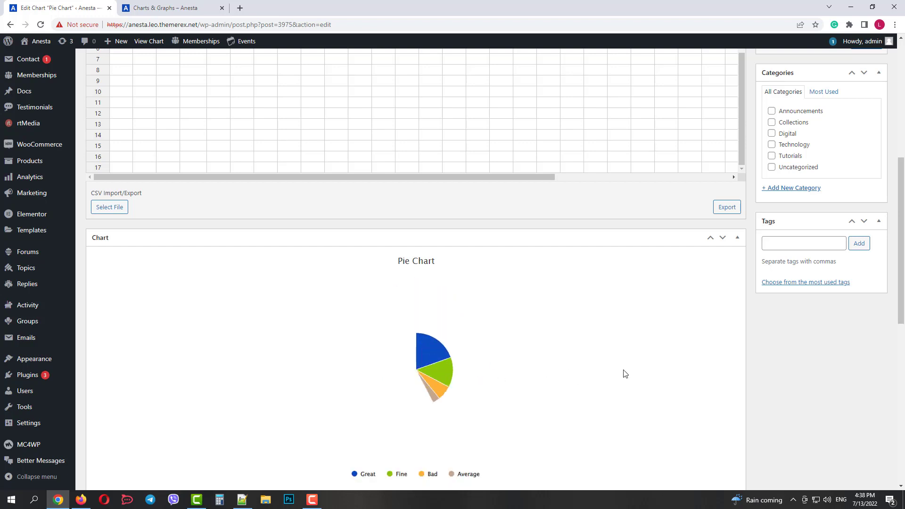
scroll(607, 356, down, 1)
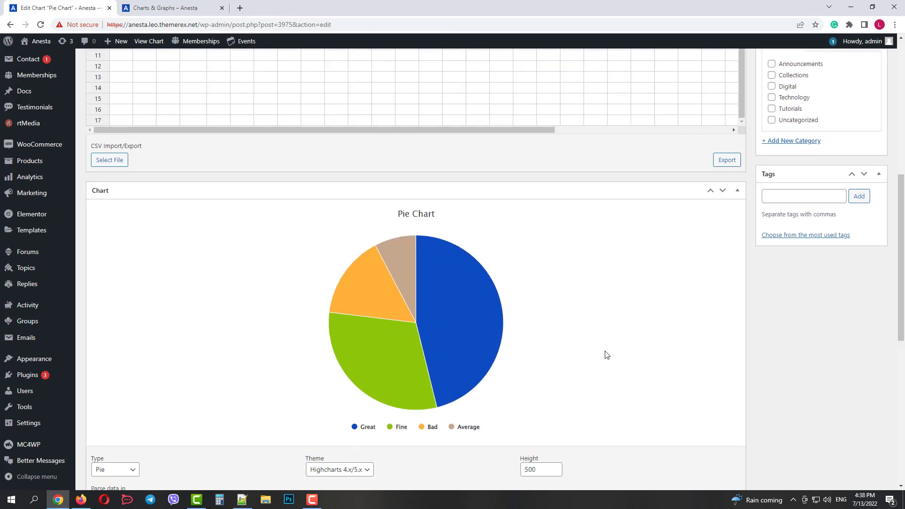
- Switch to the demo site, open the Shortcodes page under Pages and show the previous image in its Gallery slider
click(177, 5)
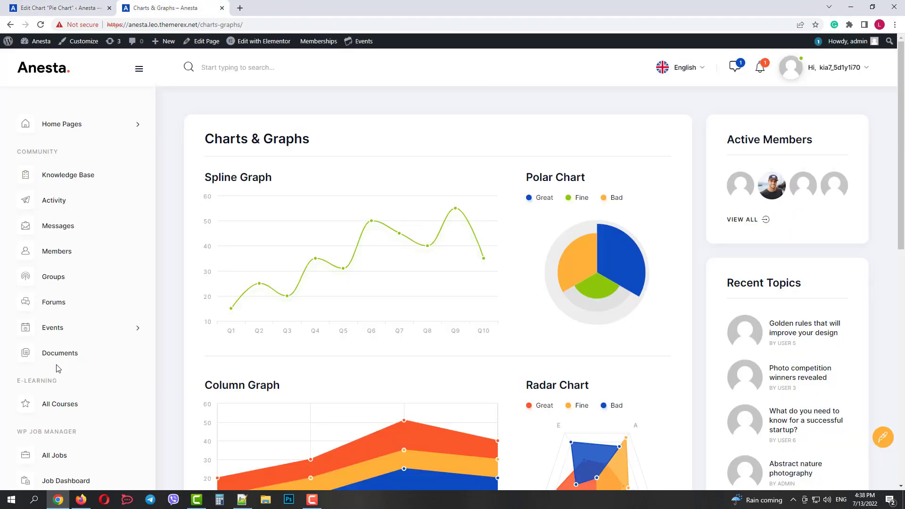
scroll(59, 366, down, 3)
scroll(72, 350, down, 2)
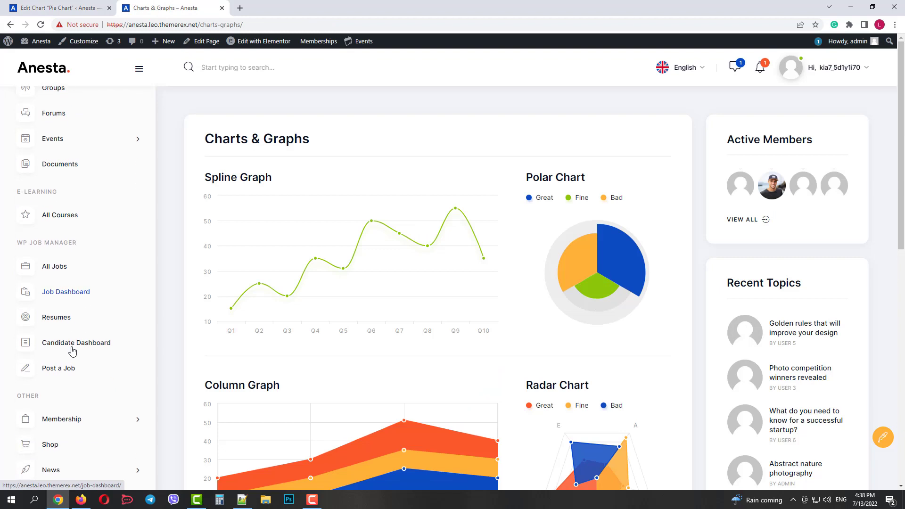
click(63, 458)
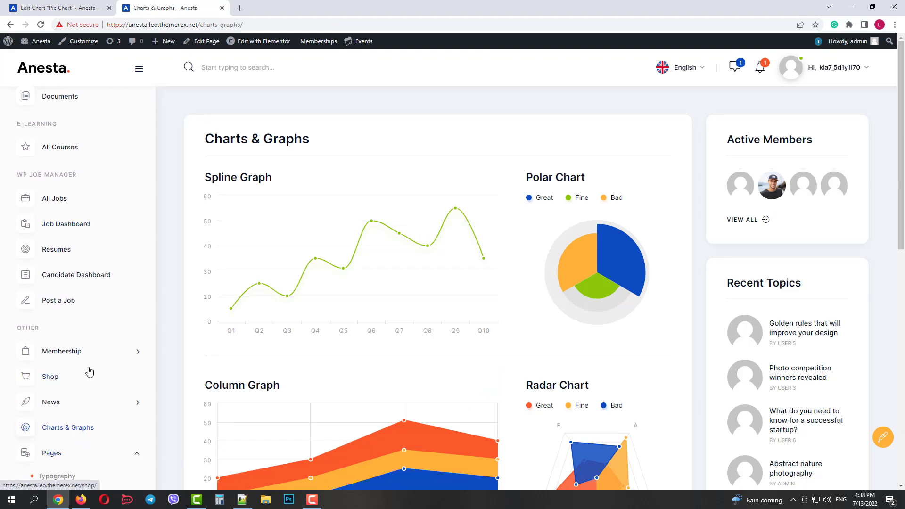
scroll(83, 361, down, 2)
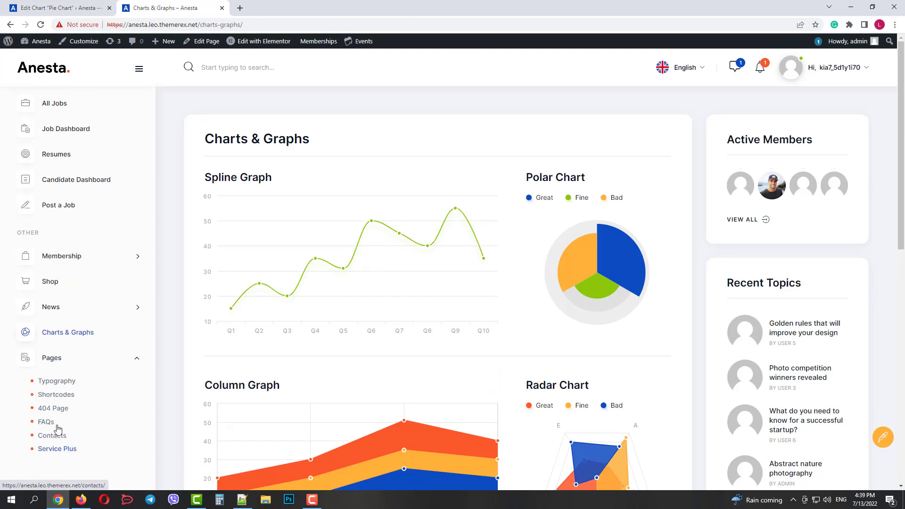
click(58, 396)
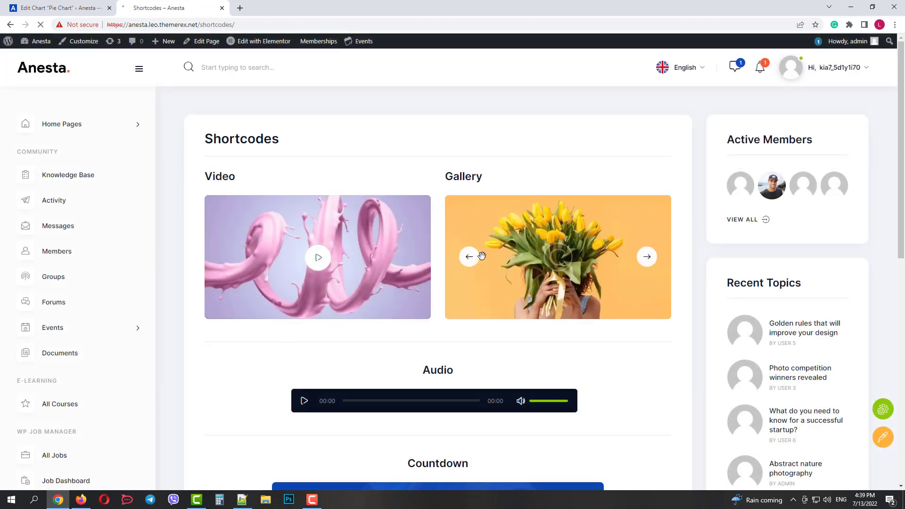
click(471, 259)
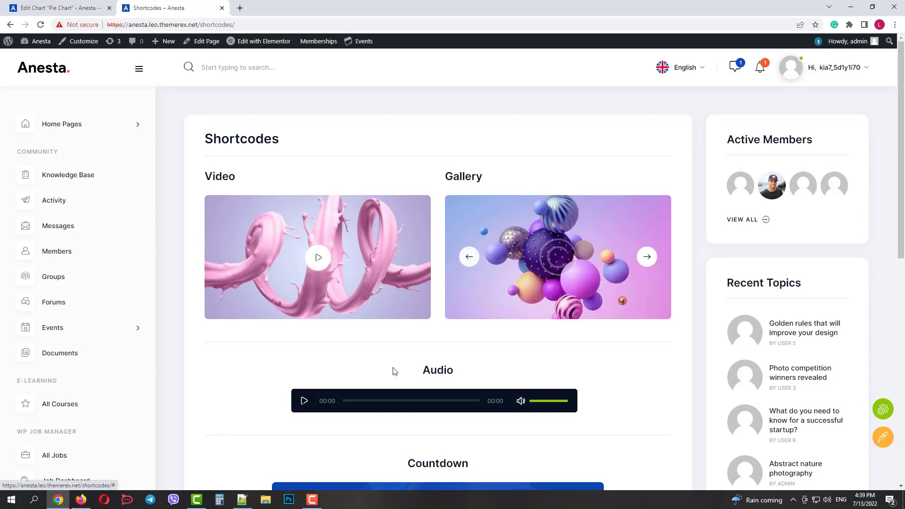
- Look over the Shortcodes page's audio and countdown samples, collapse the Approach accordion item and expand the Vision item
scroll(394, 369, down, 2)
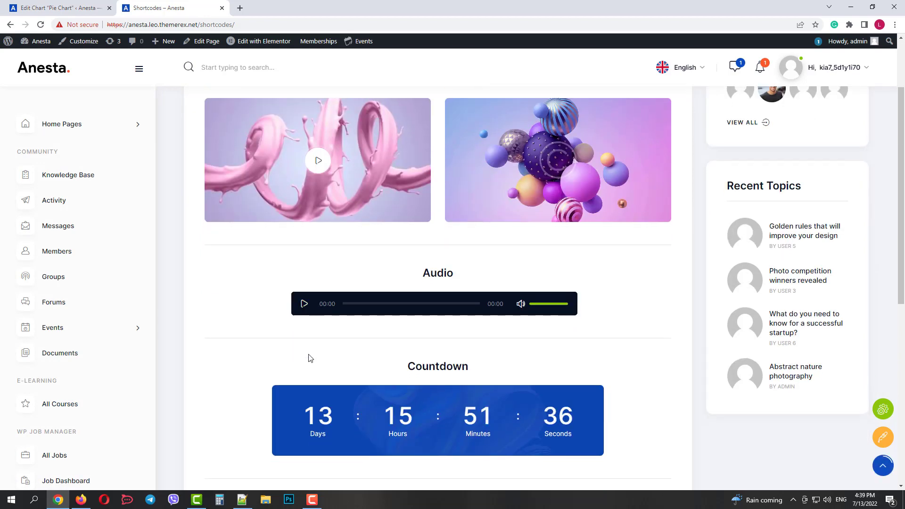
scroll(445, 320, down, 6)
click(657, 259)
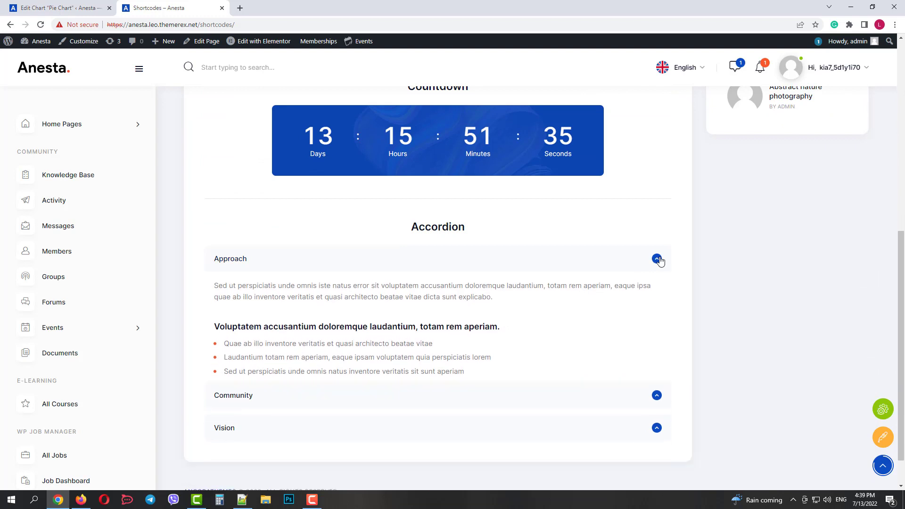
click(322, 381)
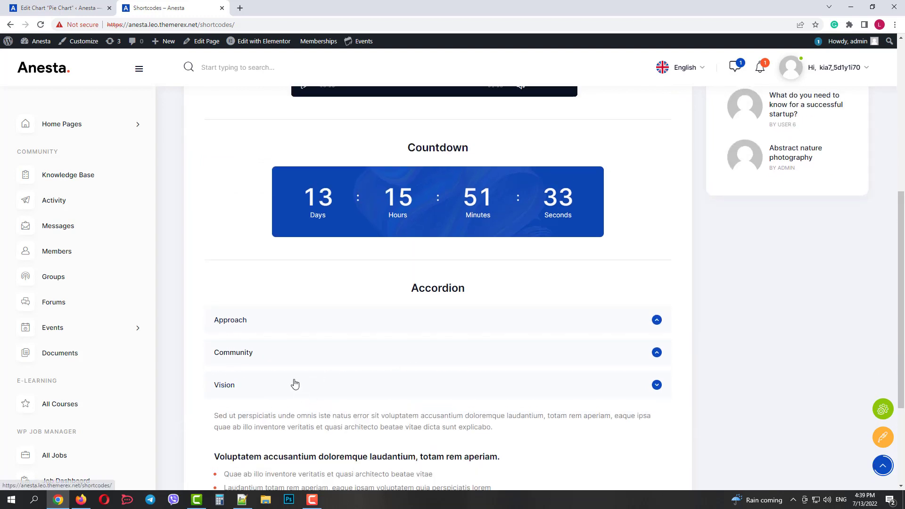
- Close the Shortcodes page, go from the dashboard to the site's home page and open it for editing with Elementor
click(222, 8)
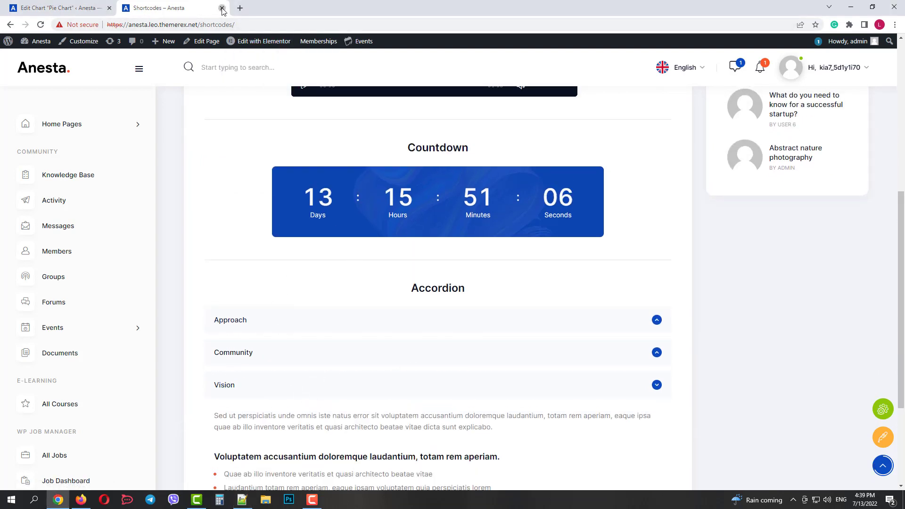
click(34, 60)
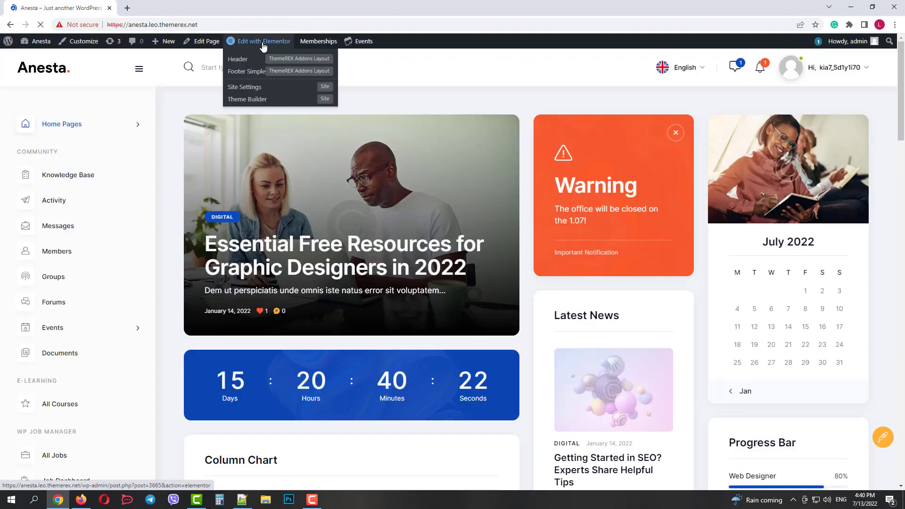
click(263, 42)
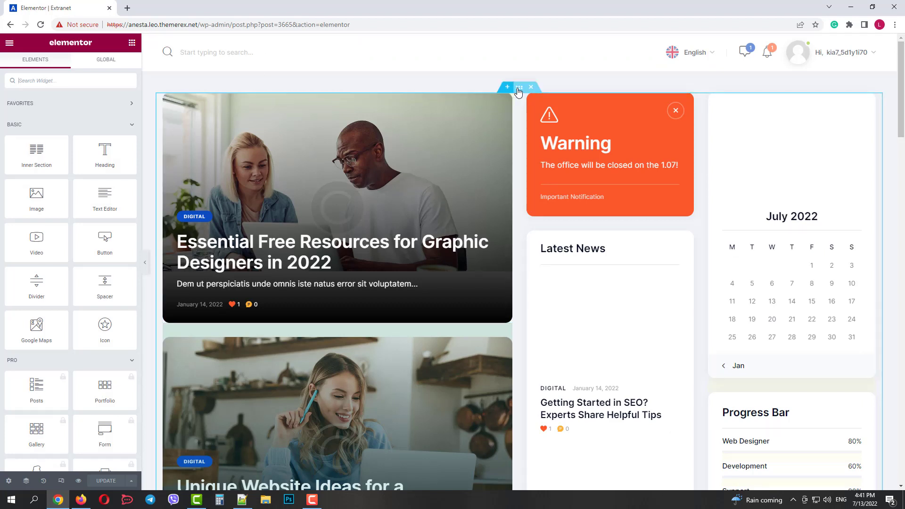
- View the settings of the page's first section, its first Blogger post widget and the Warning alert
click(519, 90)
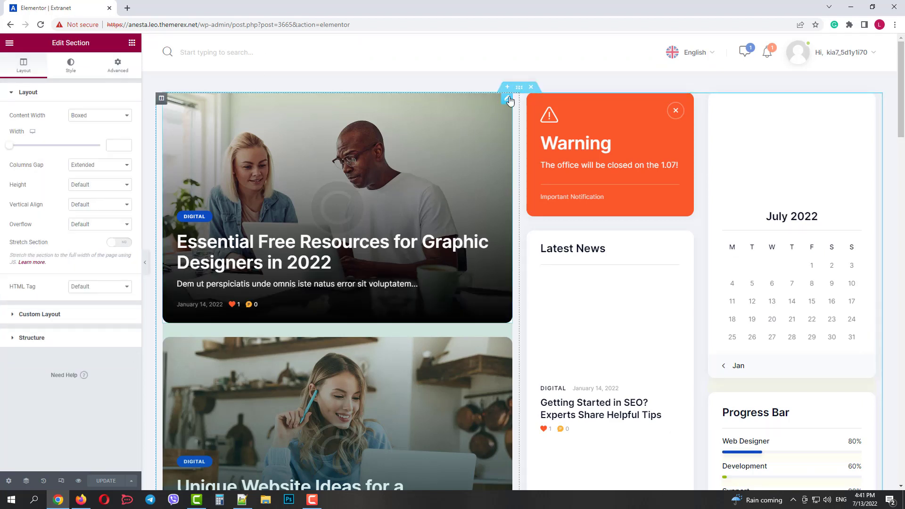
click(509, 99)
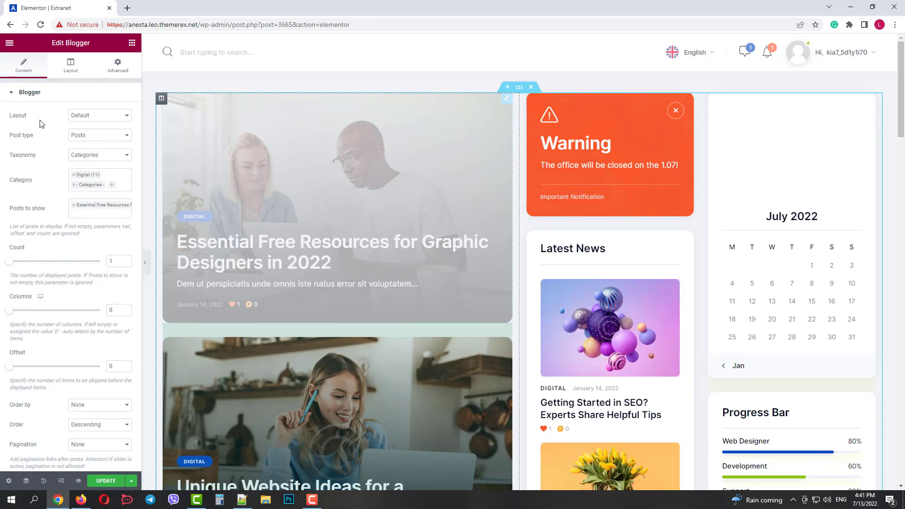
scroll(38, 247, down, 1)
scroll(39, 254, up, 1)
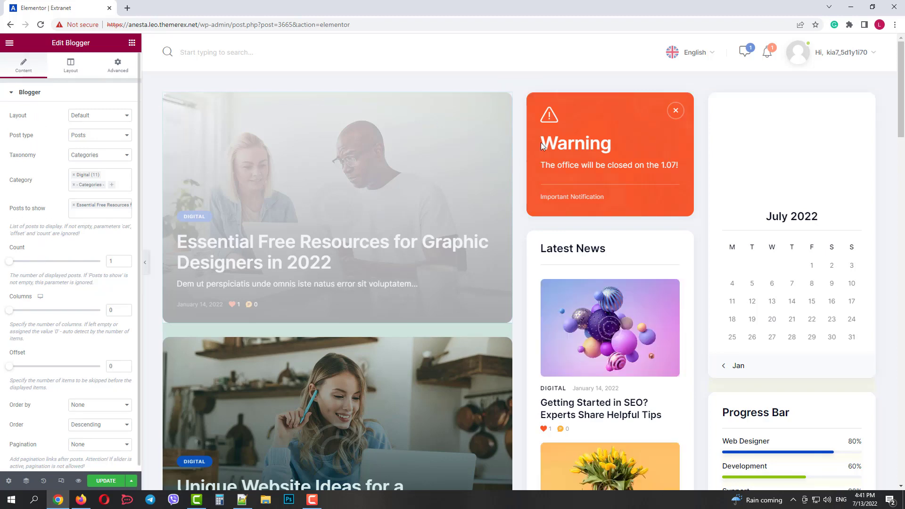
click(623, 137)
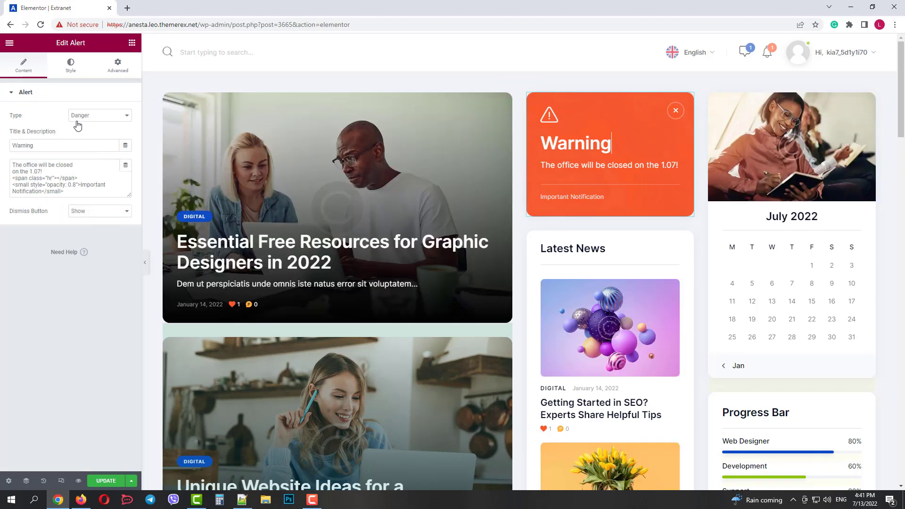
- Open the settings of the Column Chart's shortcode widget to view the shortcode that embeds the chart
scroll(577, 254, down, 3)
scroll(577, 254, down, 3)
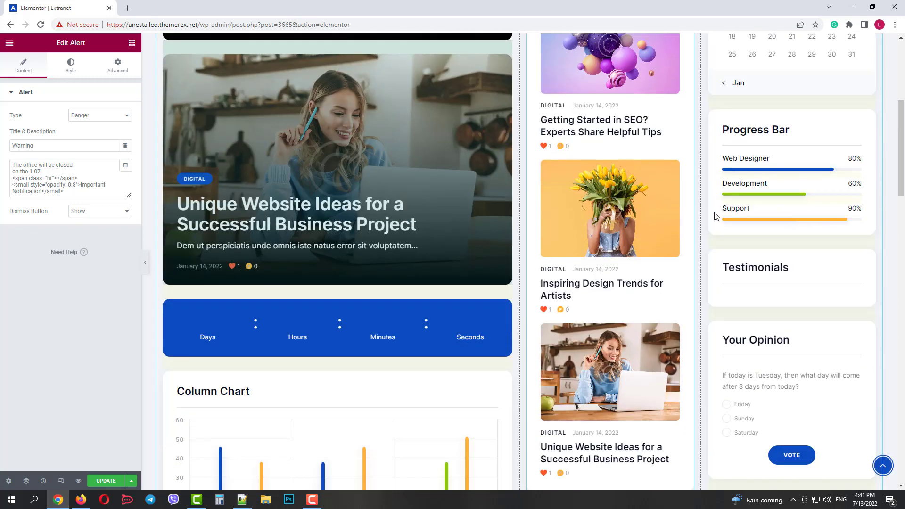
scroll(337, 310, down, 6)
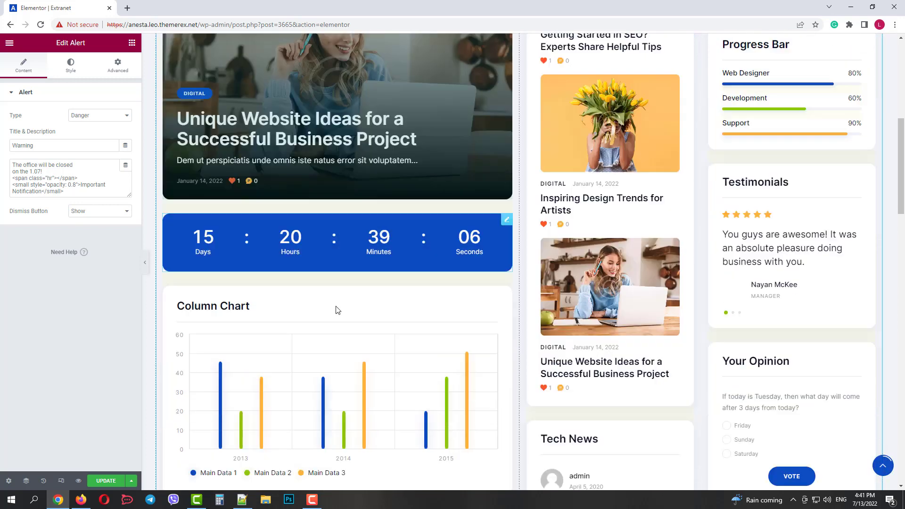
click(286, 174)
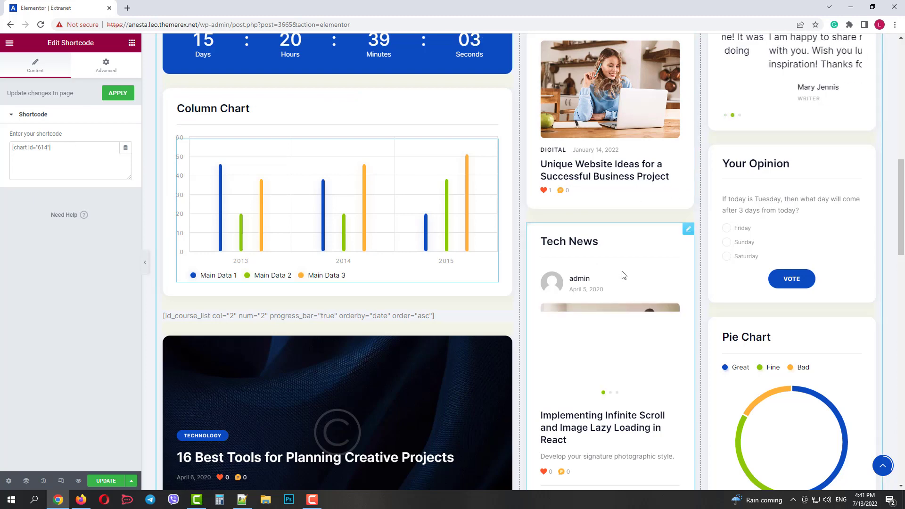
- Open the settings of the BuddyPress Members widget to view its title and member display options
scroll(622, 277, down, 7)
scroll(314, 301, down, 2)
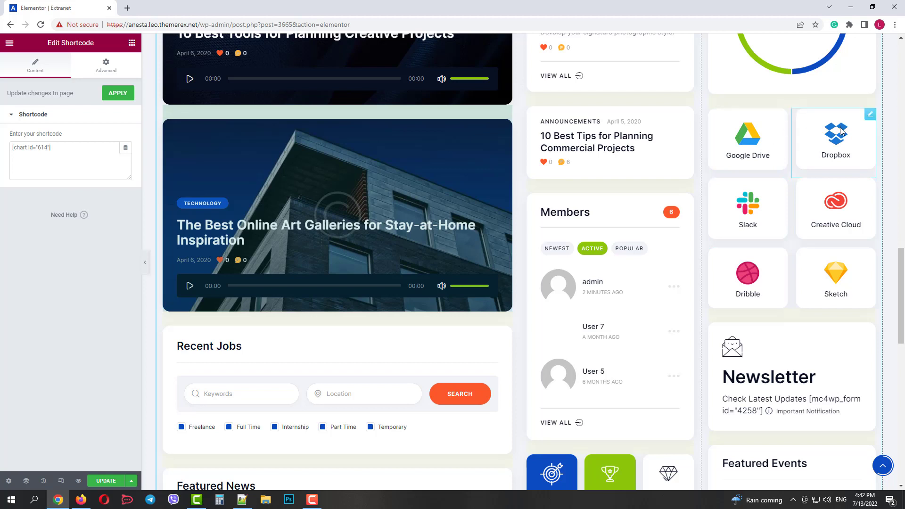
click(688, 200)
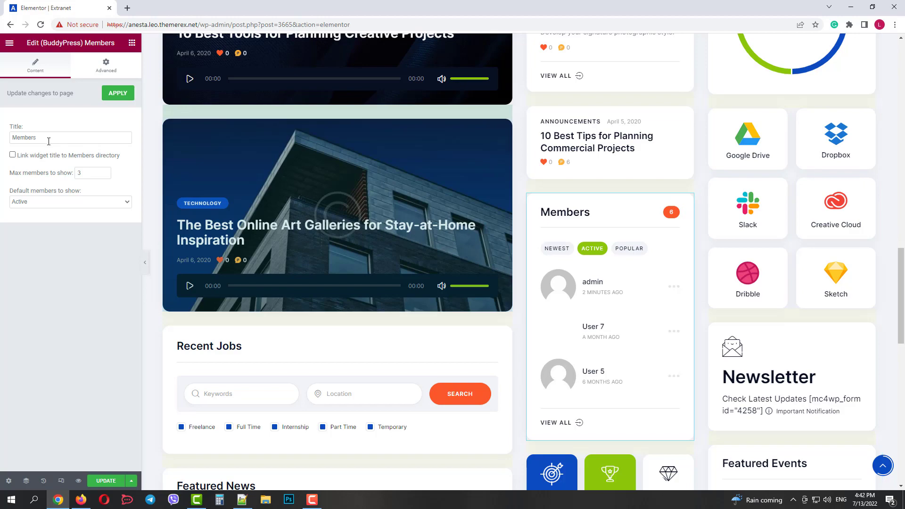
- View the page down to Featured News and Recent Topics, return to its start and open the Elementor main menu
scroll(389, 278, down, 7)
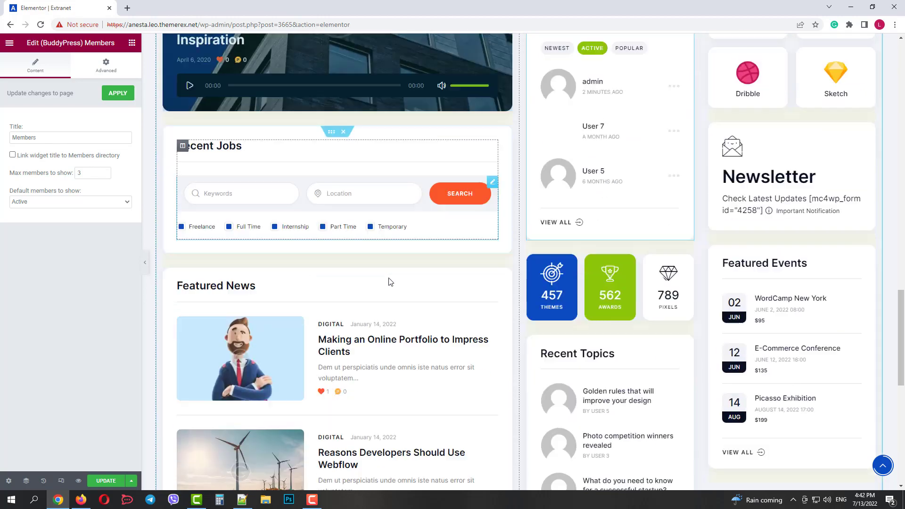
scroll(426, 288, up, 3)
scroll(425, 287, up, 10)
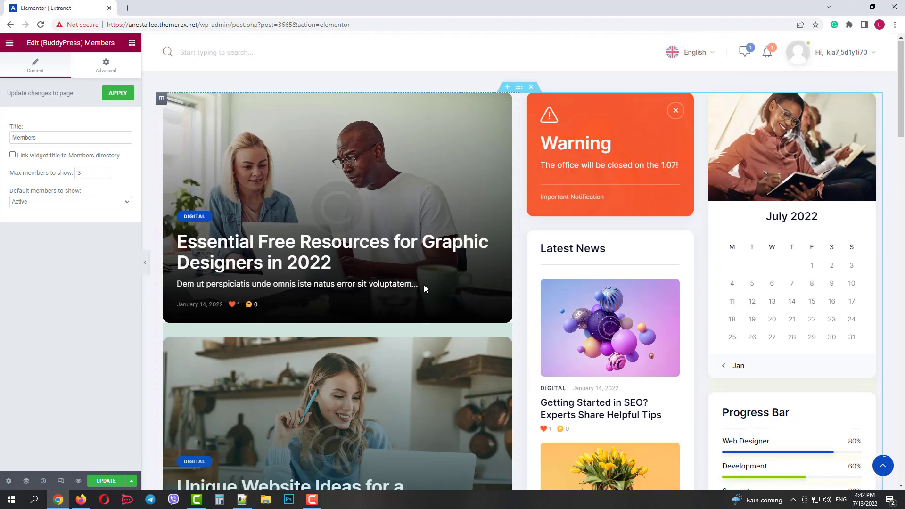
click(8, 44)
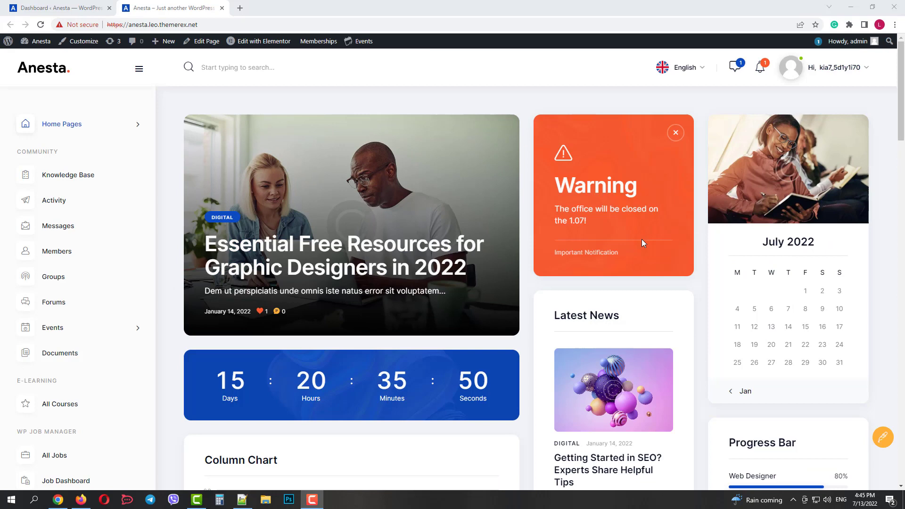
- Review the live home page's widgets from the countdown and Column Chart down to Recent Jobs and the Pie Chart
scroll(707, 250, down, 7)
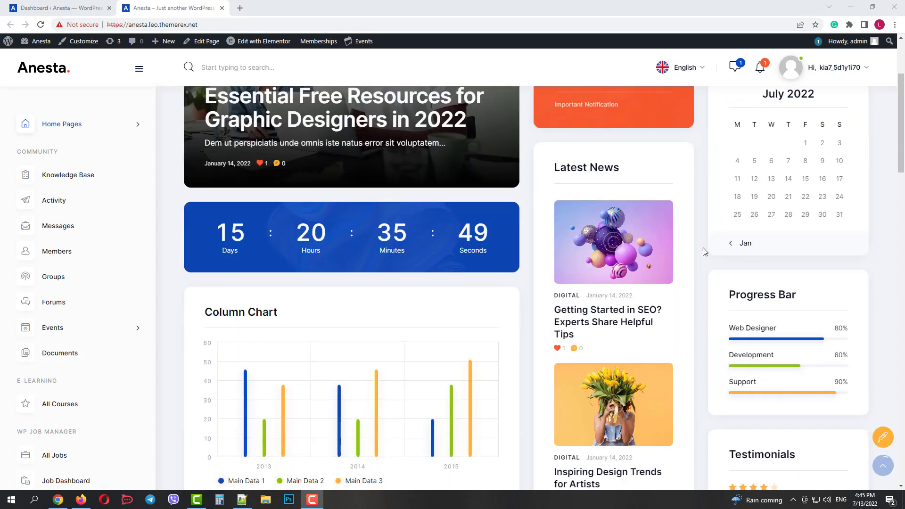
scroll(712, 253, down, 3)
scroll(714, 252, down, 2)
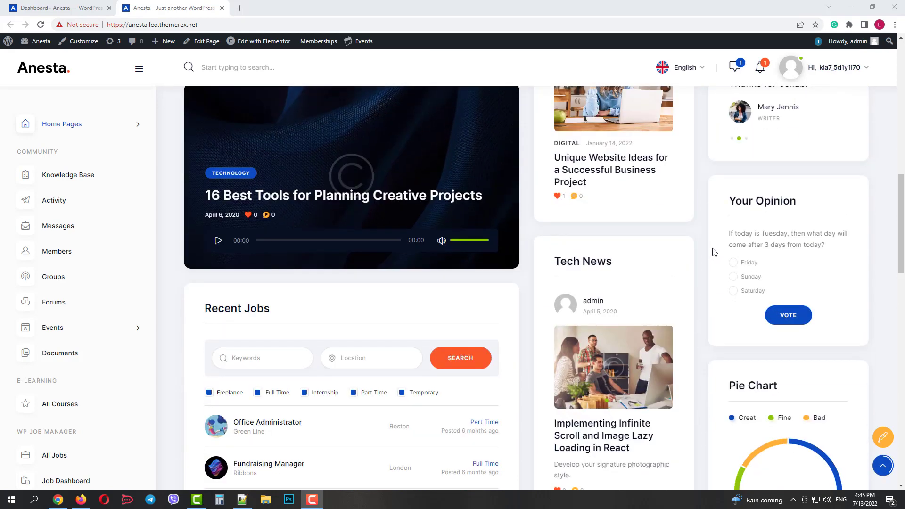